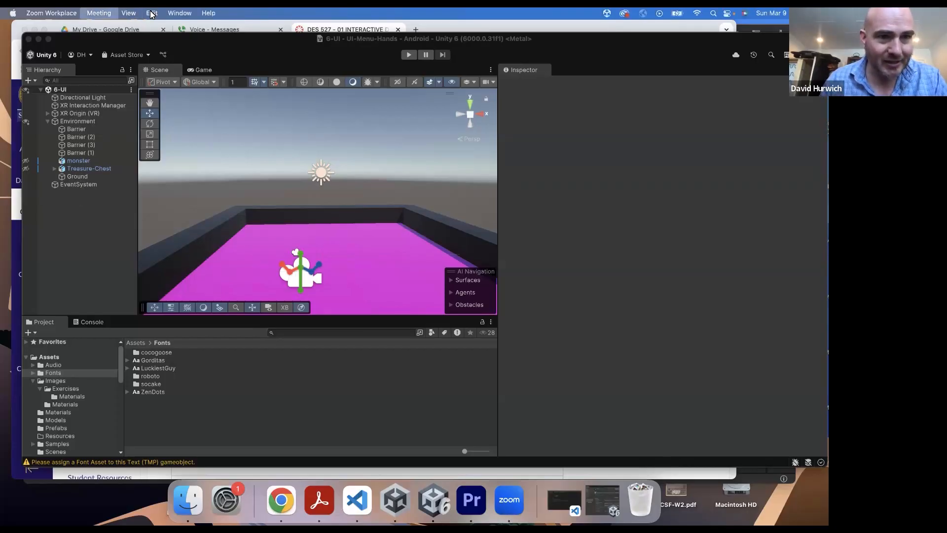
Add a UI Canvas object to the 6-UI scene
{"action": "left_click", "coordinate": [124, 43]}
{"action": "left_click", "coordinate": [144, 13]}
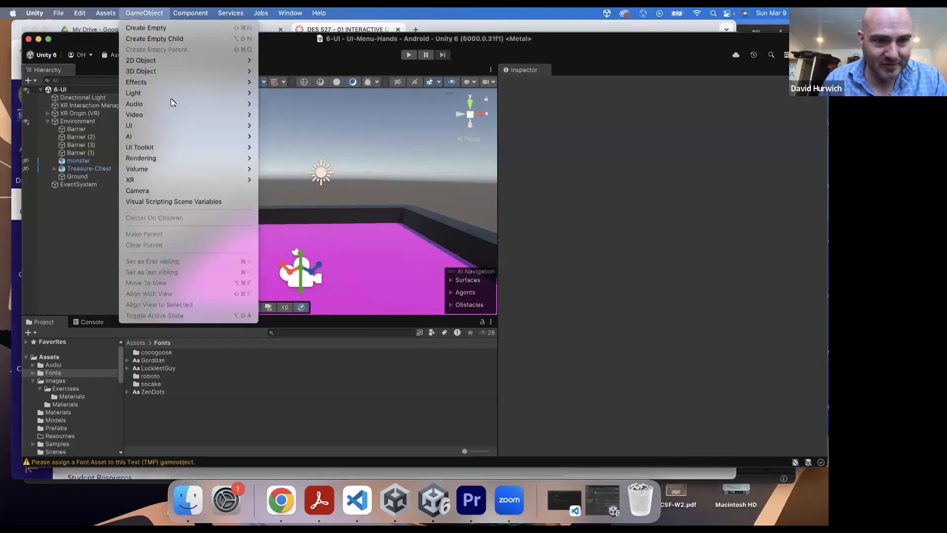
{"action": "mouse_move", "coordinate": [197, 124]}
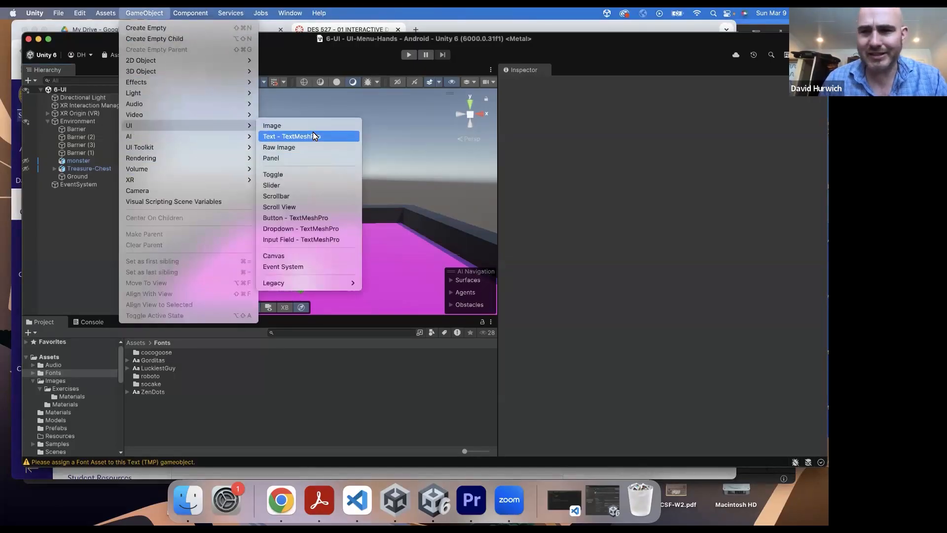
{"action": "left_click", "coordinate": [321, 254]}
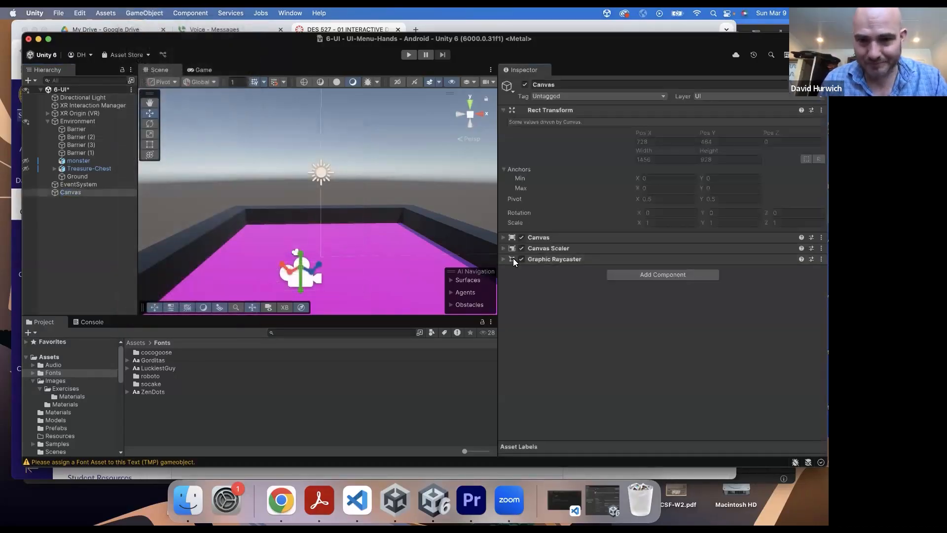
Examine the new canvas outline relative to the environment in the Scene view and check the Game view
{"action": "left_click", "coordinate": [350, 228]}
{"action": "scroll", "coordinate": [353, 220], "scroll_direction": "down", "scroll_amount": 5}
{"action": "scroll", "coordinate": [346, 207], "scroll_direction": "down", "scroll_amount": 10}
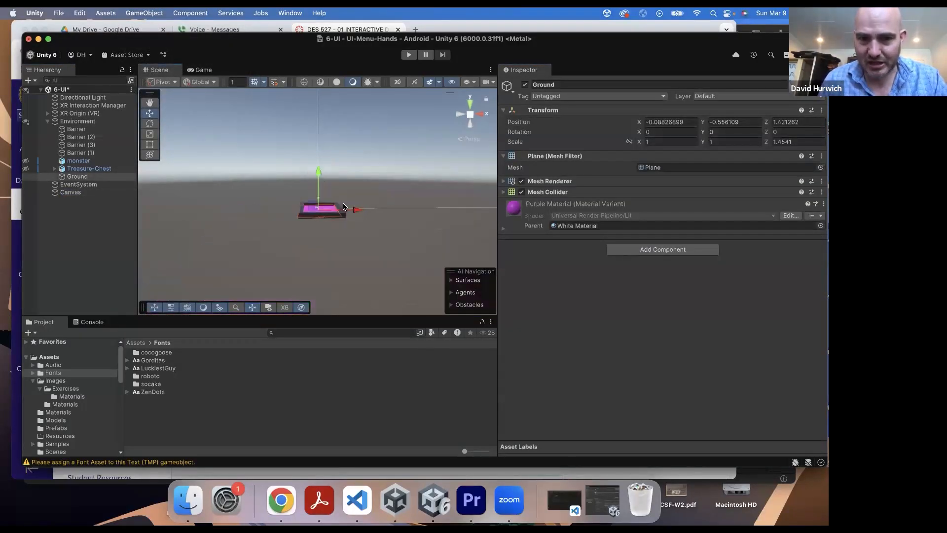
{"action": "scroll", "coordinate": [343, 204], "scroll_direction": "down", "scroll_amount": 5}
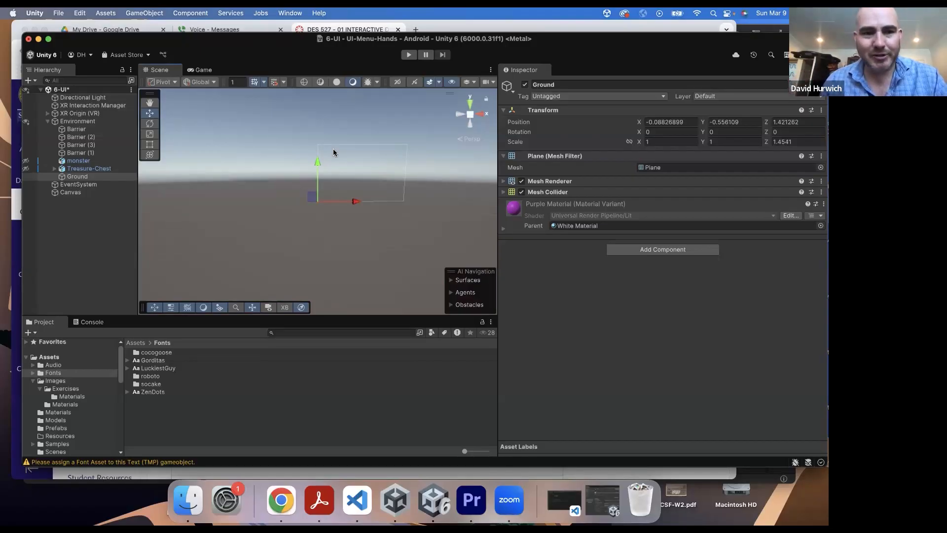
{"action": "left_click", "coordinate": [209, 71]}
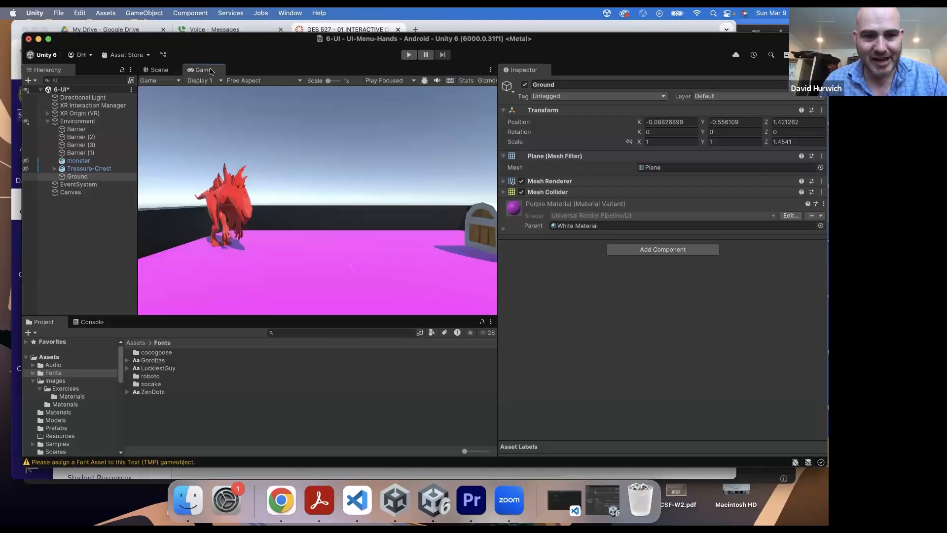
{"action": "left_click", "coordinate": [168, 71]}
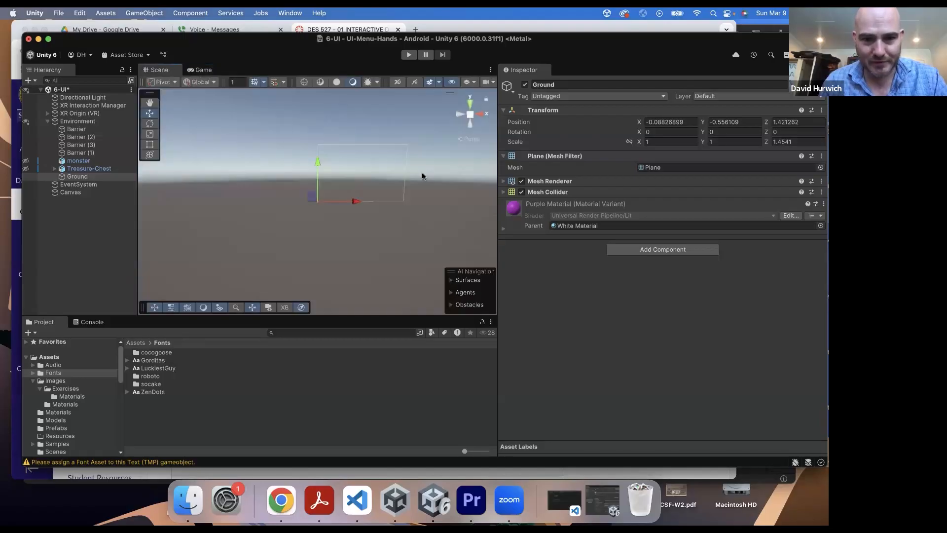
Add a UI Image inside the canvas and check where it appears in the Game view
{"action": "left_click", "coordinate": [78, 201]}
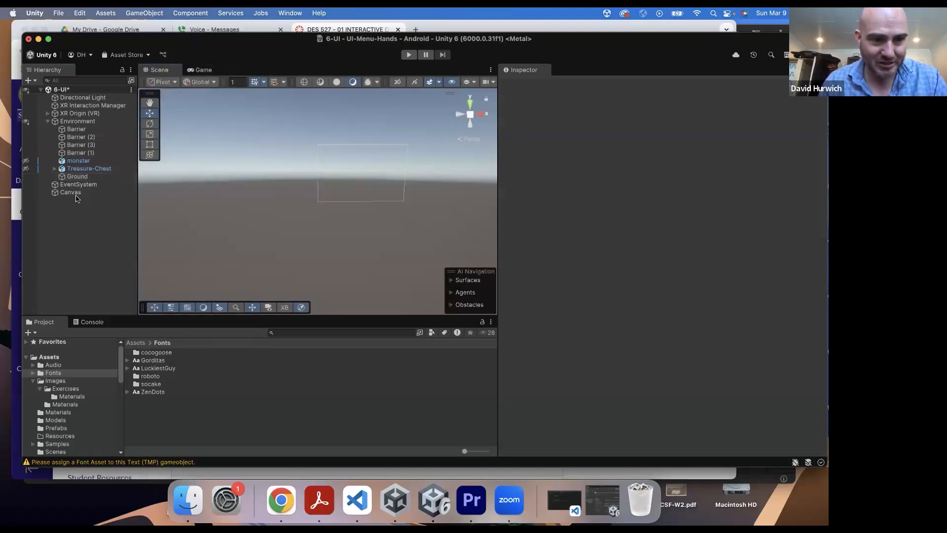
{"action": "left_click", "coordinate": [144, 13]}
{"action": "mouse_move", "coordinate": [155, 125]}
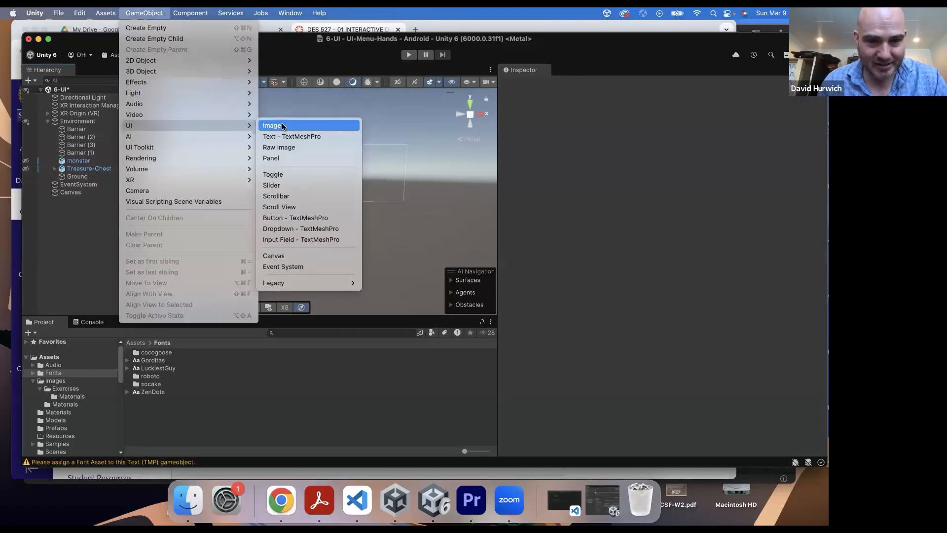
{"action": "left_click", "coordinate": [283, 127]}
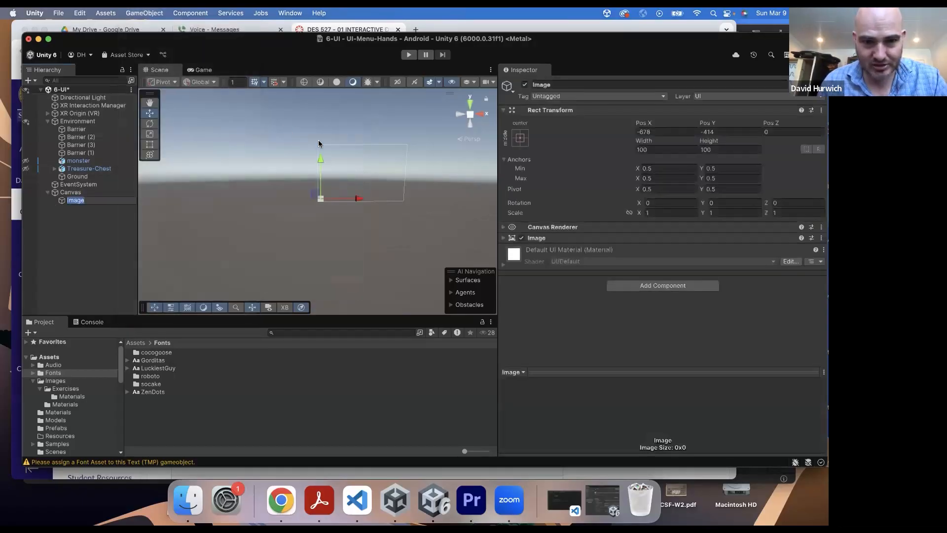
{"action": "left_click", "coordinate": [201, 69]}
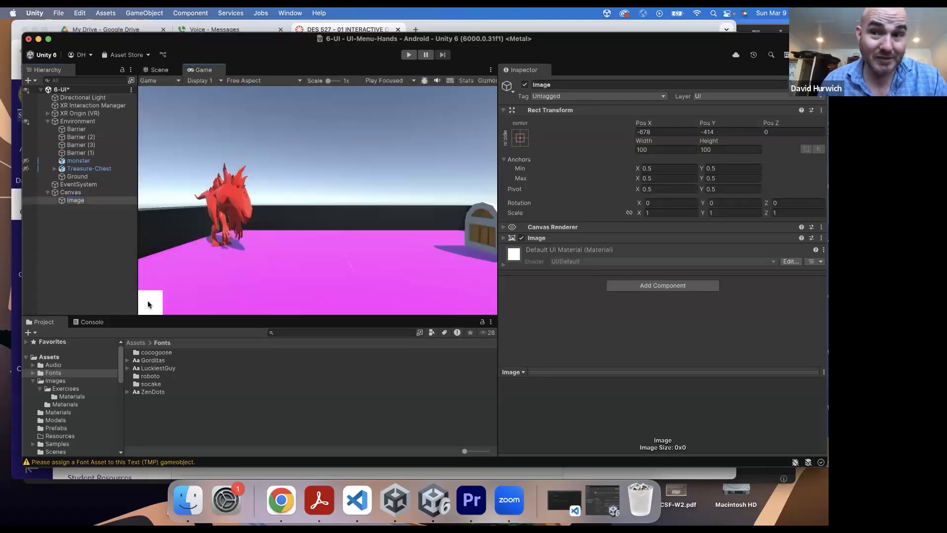
{"action": "left_click", "coordinate": [158, 70]}
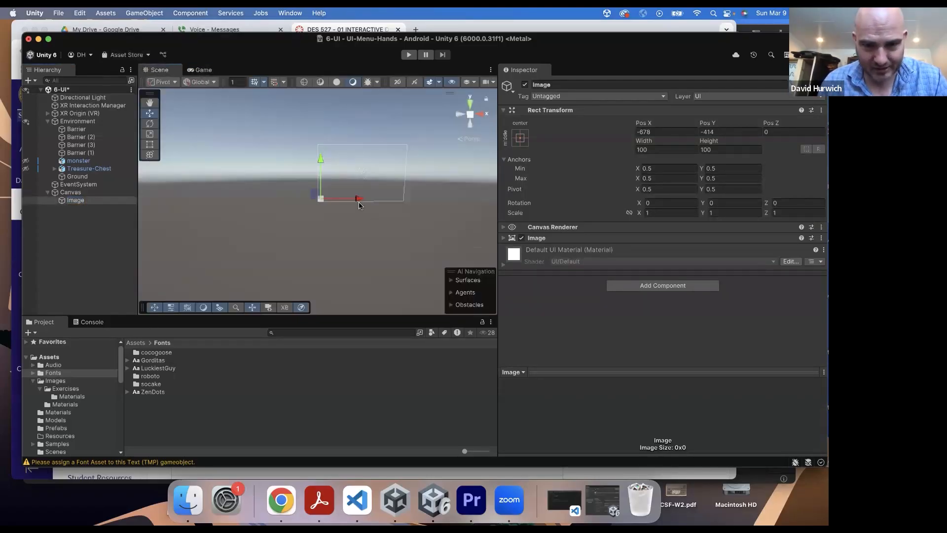
Move the image within the canvas to about Pos X -237 and Pos Y 53, and check it in the Game view
{"action": "left_click_drag", "start_coordinate": [362, 199], "coordinate": [390, 200]}
{"action": "left_click_drag", "start_coordinate": [348, 155], "coordinate": [357, 125]}
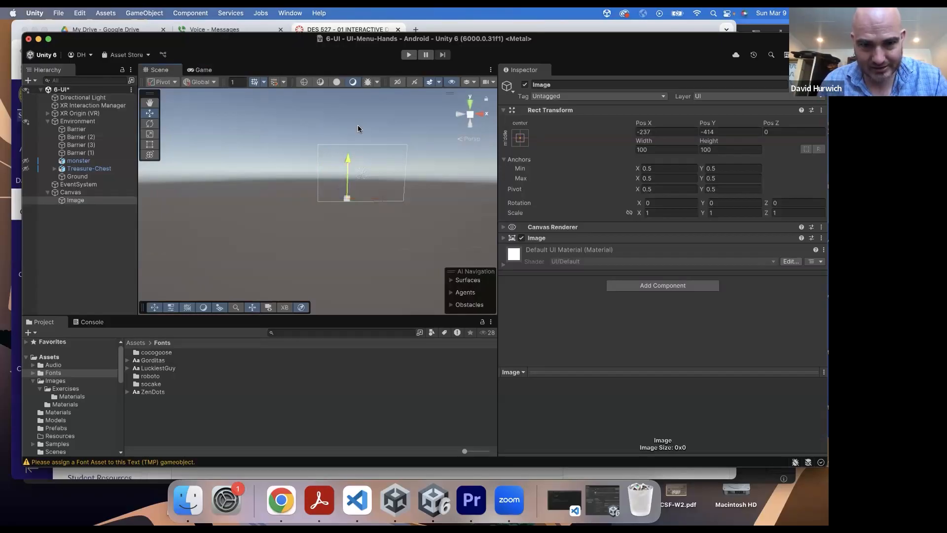
{"action": "left_click", "coordinate": [200, 70]}
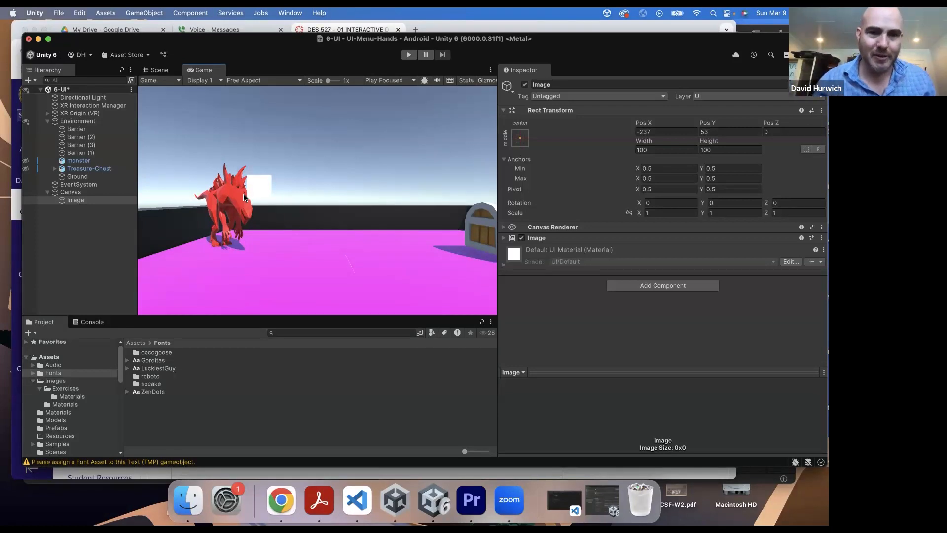
{"action": "left_click", "coordinate": [152, 72]}
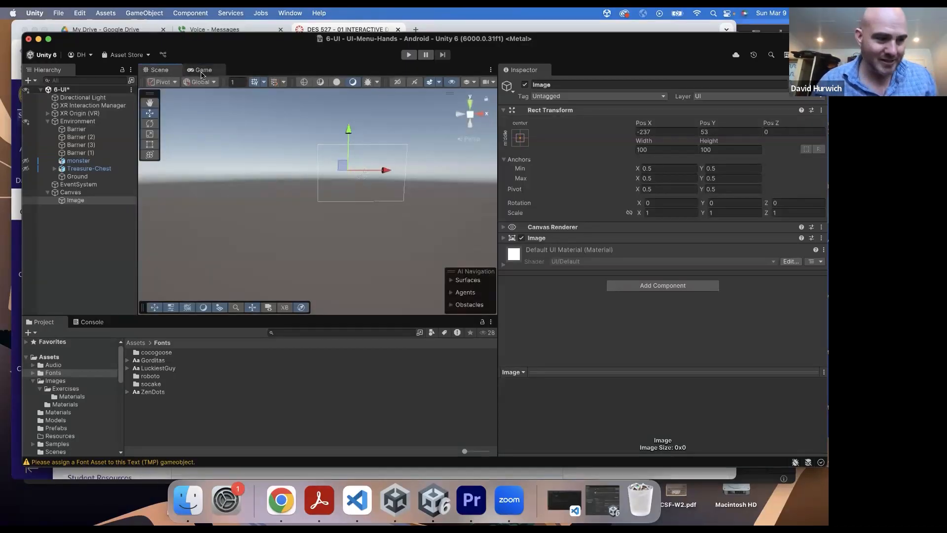
{"action": "left_click", "coordinate": [202, 74]}
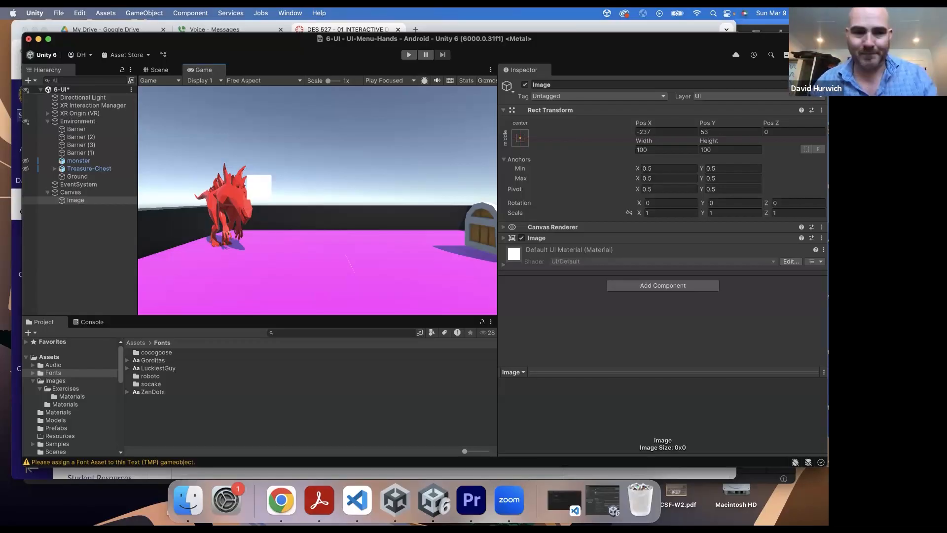
Delete the image from the canvas
{"action": "left_click", "coordinate": [59, 194]}
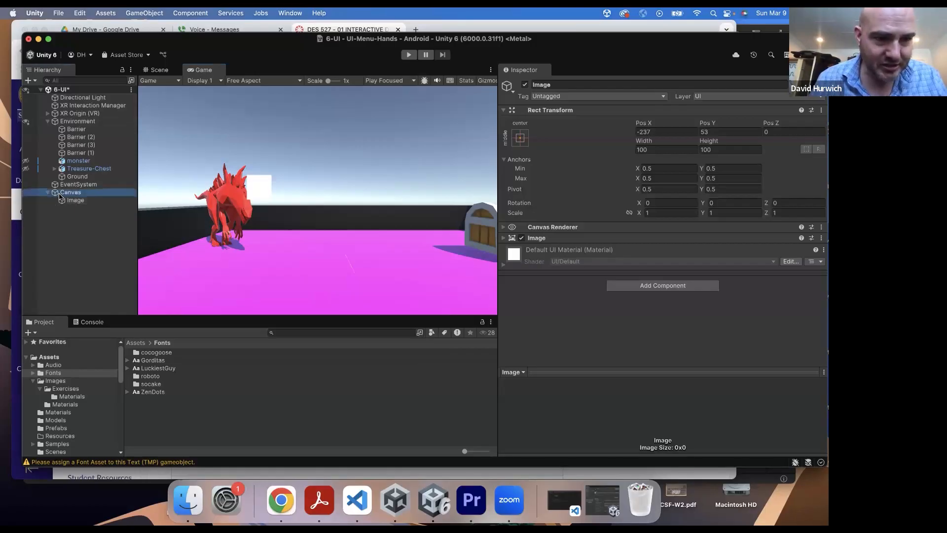
{"action": "right_click", "coordinate": [74, 200]}
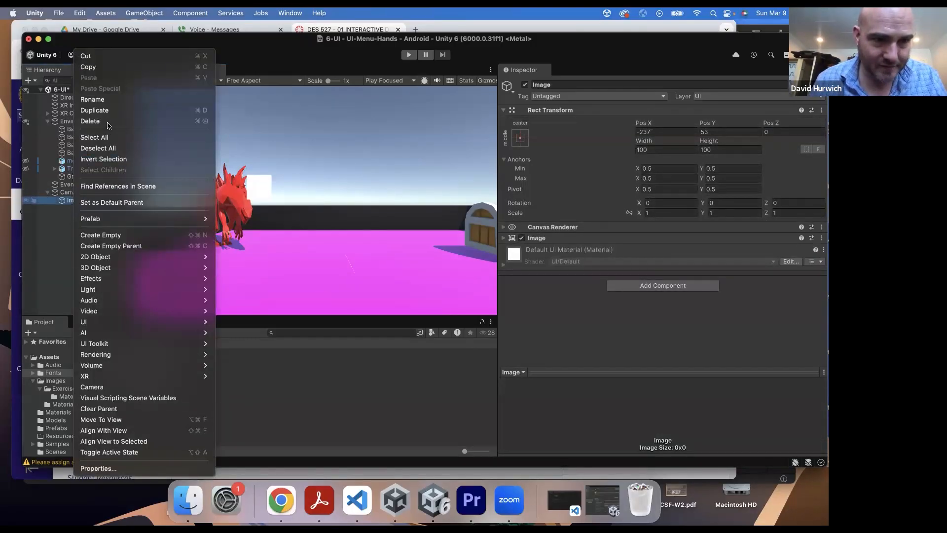
{"action": "left_click", "coordinate": [107, 121]}
Set the Canvas component's Render Mode to World Space
{"action": "left_click", "coordinate": [74, 193]}
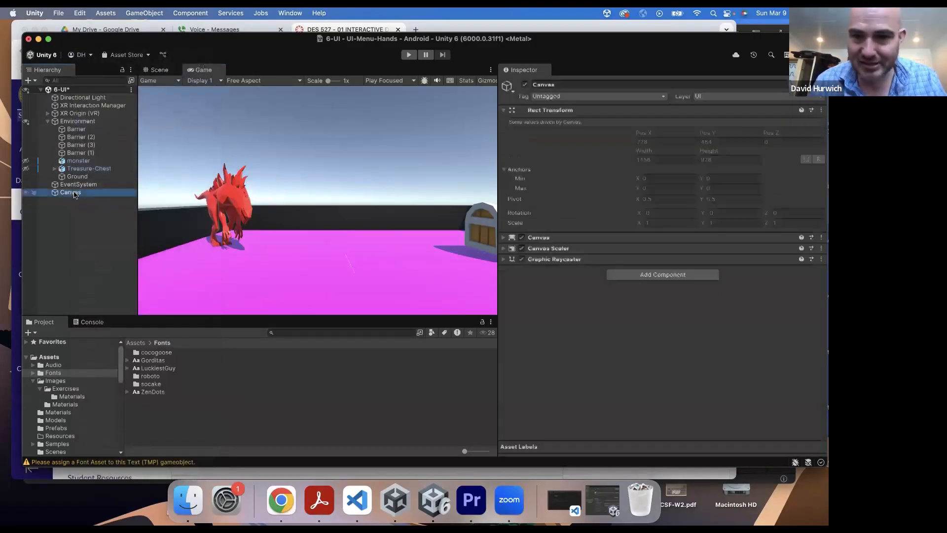
{"action": "left_click", "coordinate": [504, 111]}
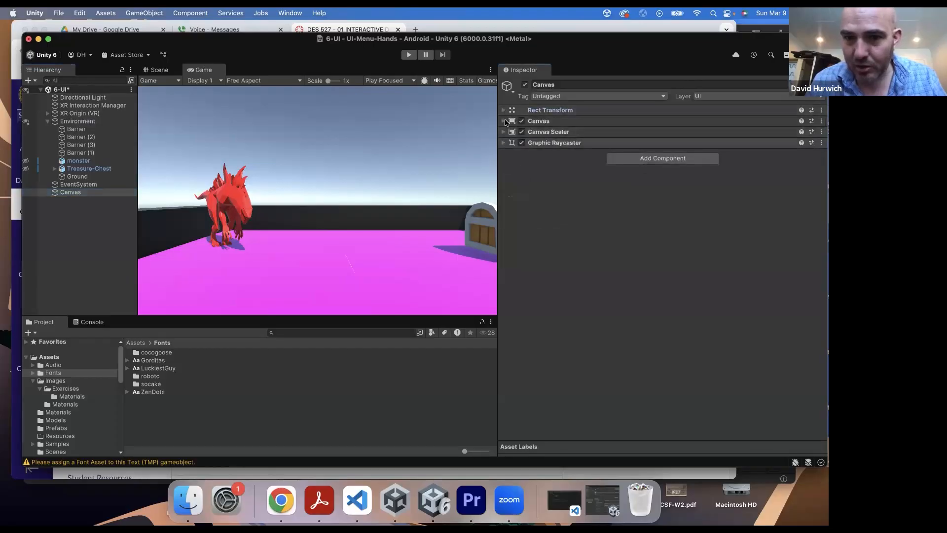
{"action": "left_click", "coordinate": [504, 121]}
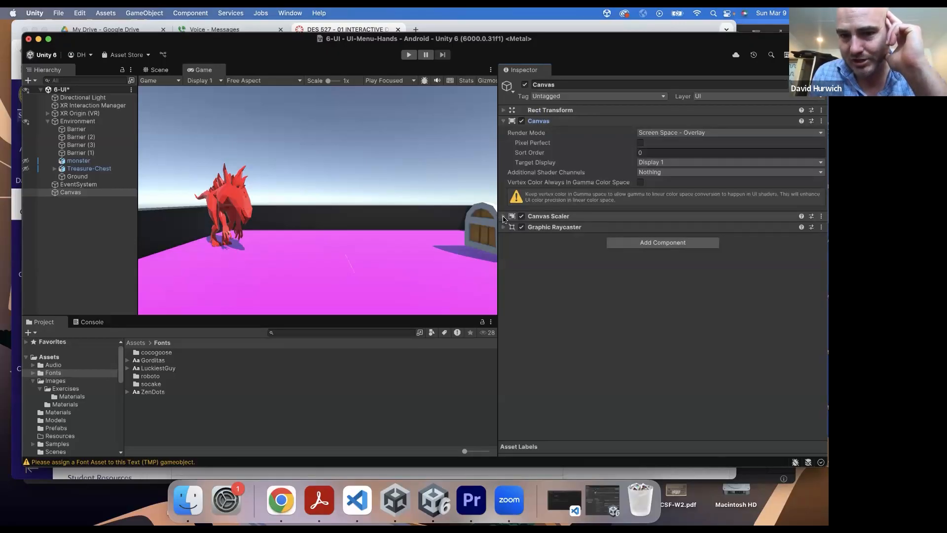
{"action": "left_click", "coordinate": [506, 121]}
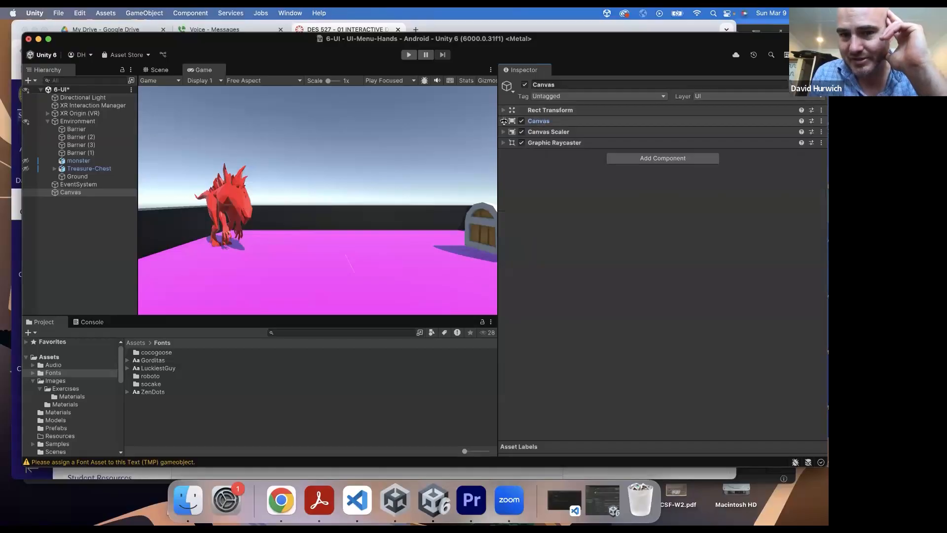
{"action": "left_click", "coordinate": [504, 121]}
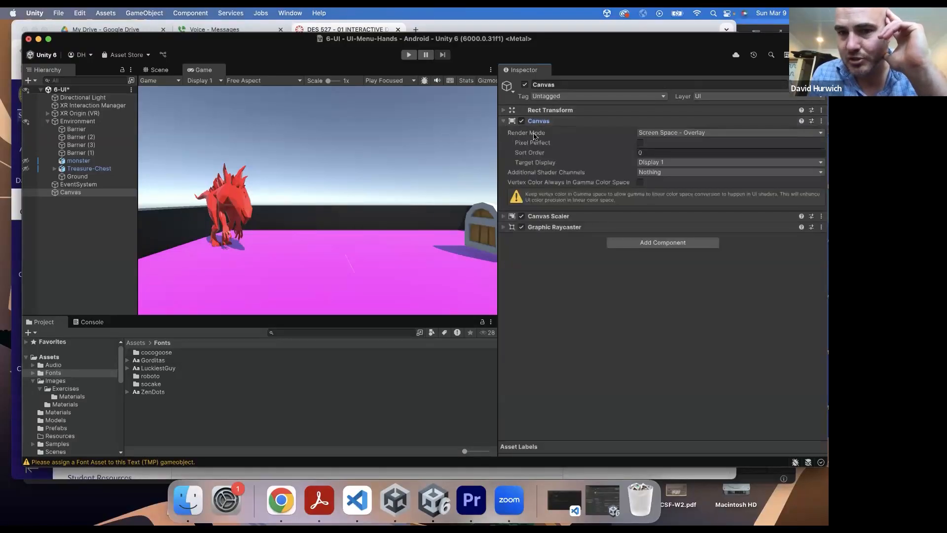
{"action": "left_click", "coordinate": [682, 134]}
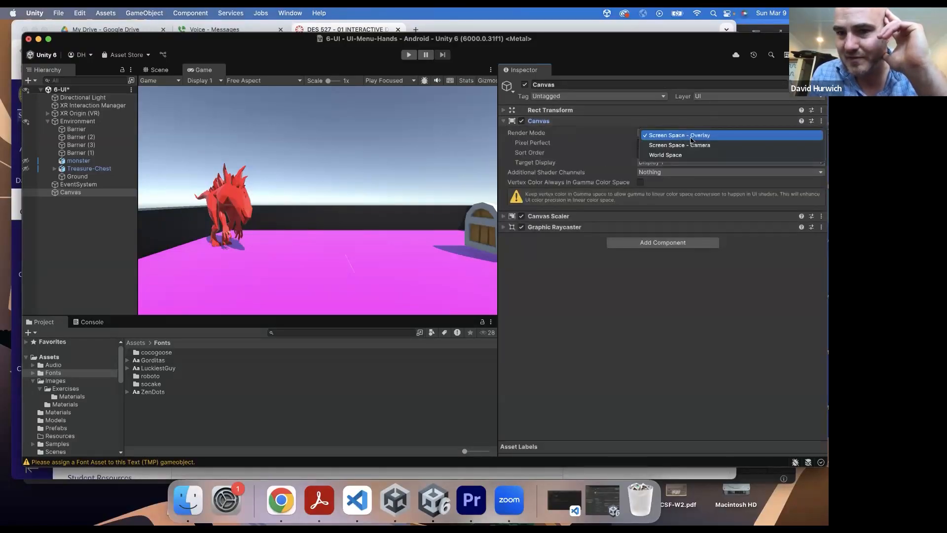
{"action": "left_click", "coordinate": [709, 156]}
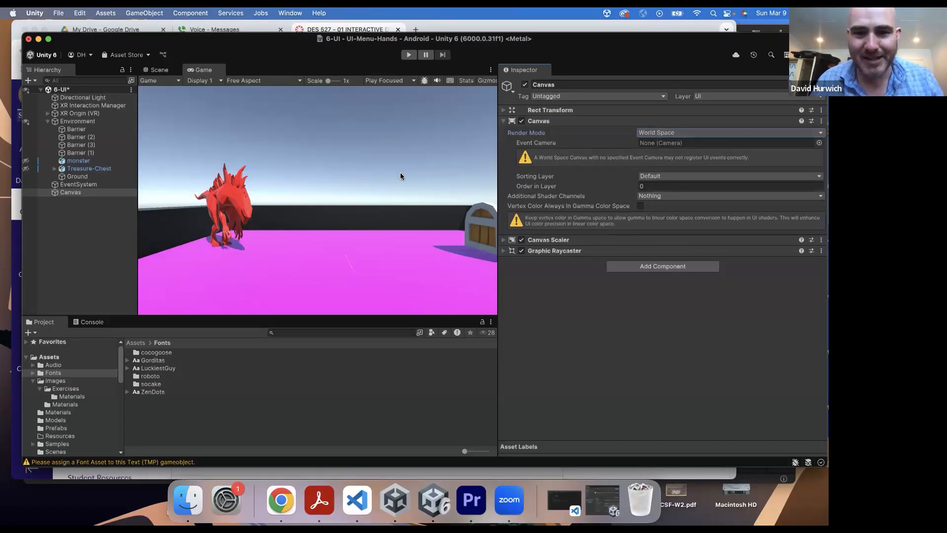
Scale the canvas down uniformly in the Scene view to about 0.163
{"action": "left_click", "coordinate": [159, 69]}
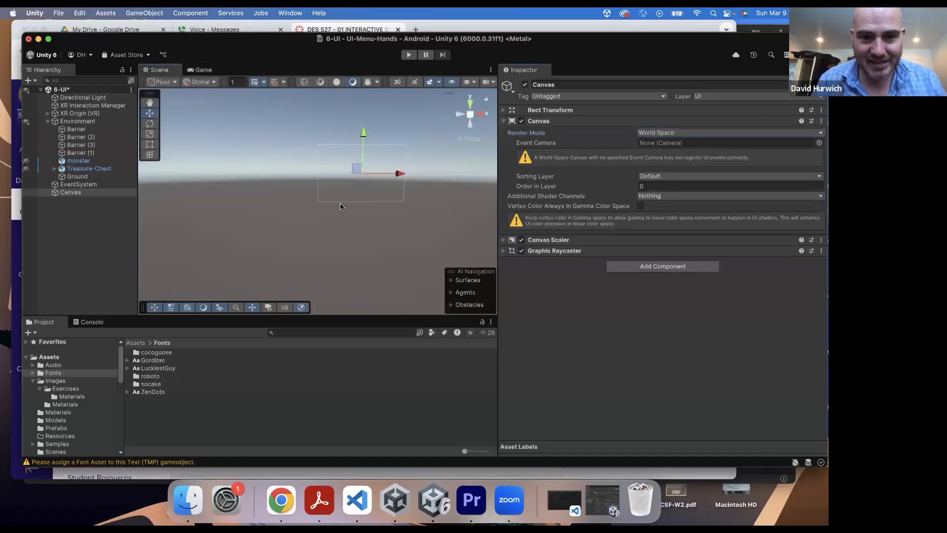
{"action": "scroll", "coordinate": [334, 196], "scroll_direction": "up", "scroll_amount": 5}
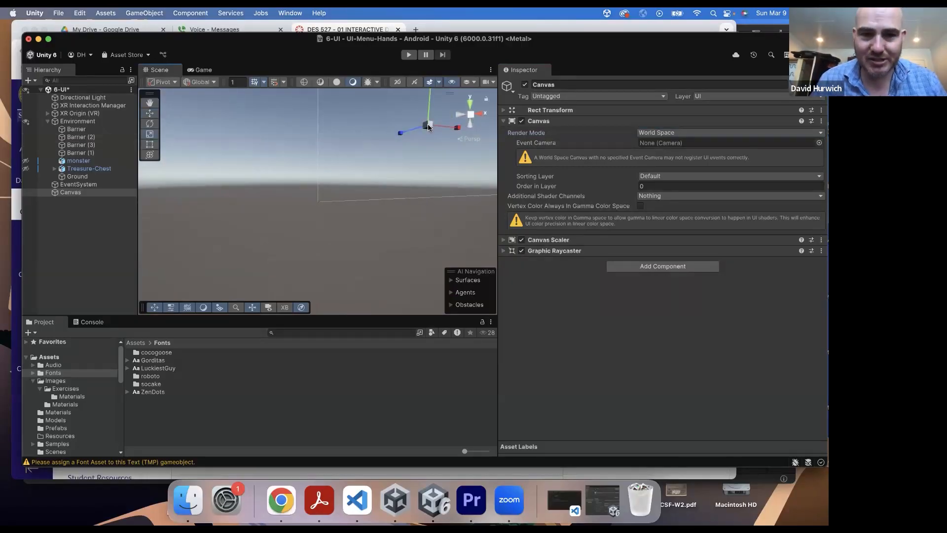
{"action": "left_click_drag", "start_coordinate": [428, 123], "coordinate": [406, 126]}
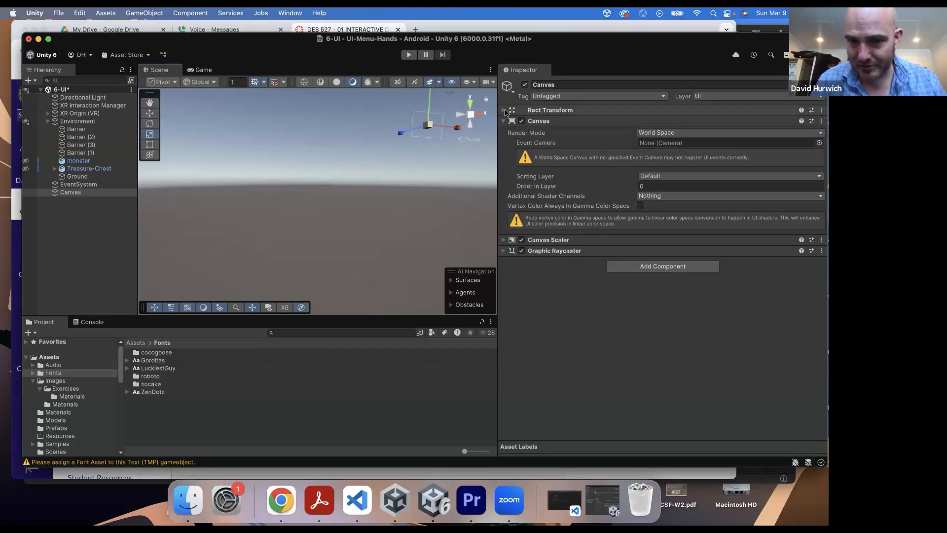
Set the canvas's Pos X and Pos Y to 0 in its Rect Transform
{"action": "left_click", "coordinate": [505, 110]}
{"action": "left_click", "coordinate": [670, 131]}
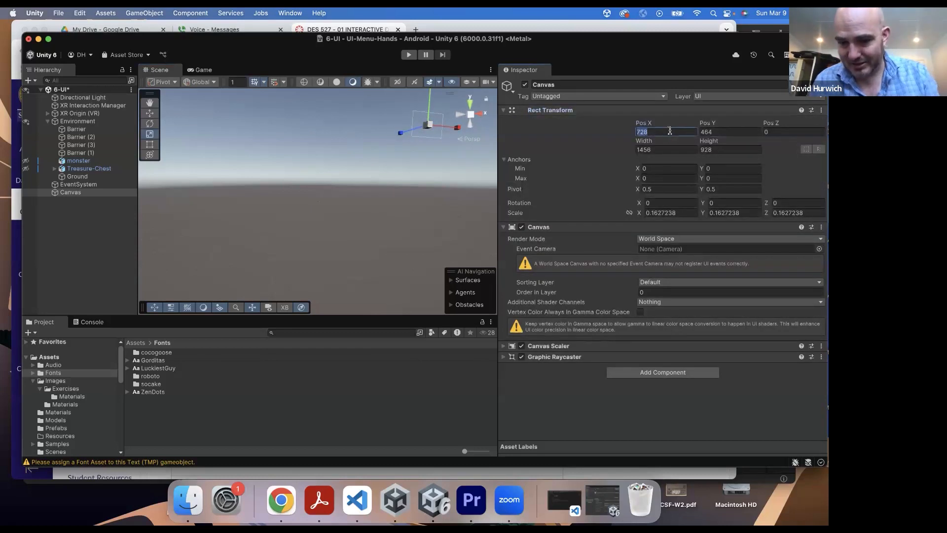
{"action": "type", "text": "0"}
{"action": "left_click", "coordinate": [724, 132]}
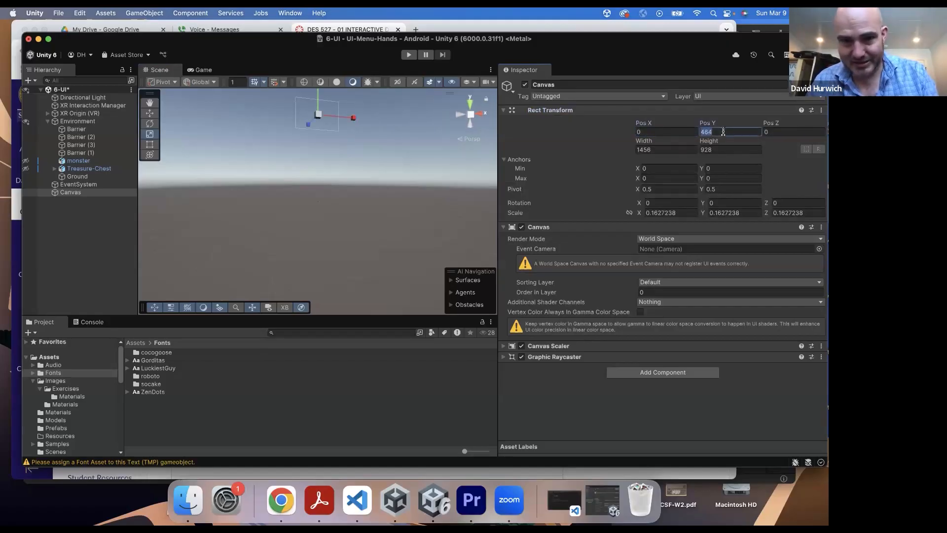
{"action": "type", "text": "0"}
Scale the canvas down uniformly to about 0.0034 so it fits inside the walled ground area
{"action": "left_click", "coordinate": [348, 188]}
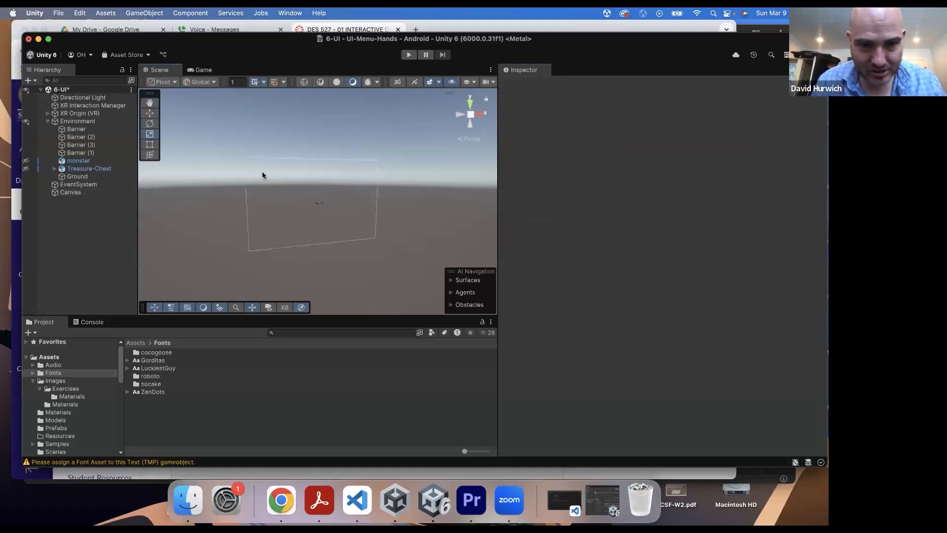
{"action": "left_click", "coordinate": [259, 157]}
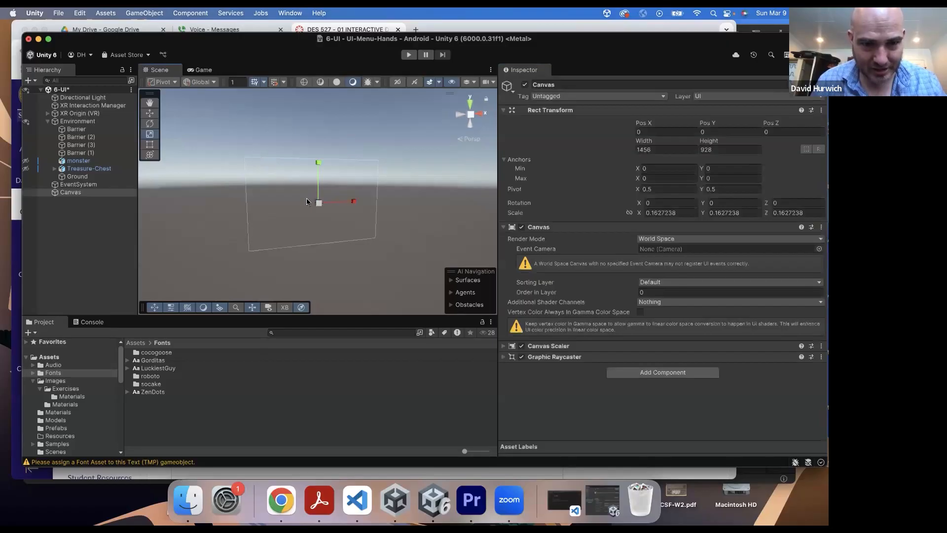
{"action": "left_click_drag", "start_coordinate": [318, 204], "coordinate": [291, 224]}
{"action": "scroll", "coordinate": [281, 216], "scroll_direction": "up", "scroll_amount": 10}
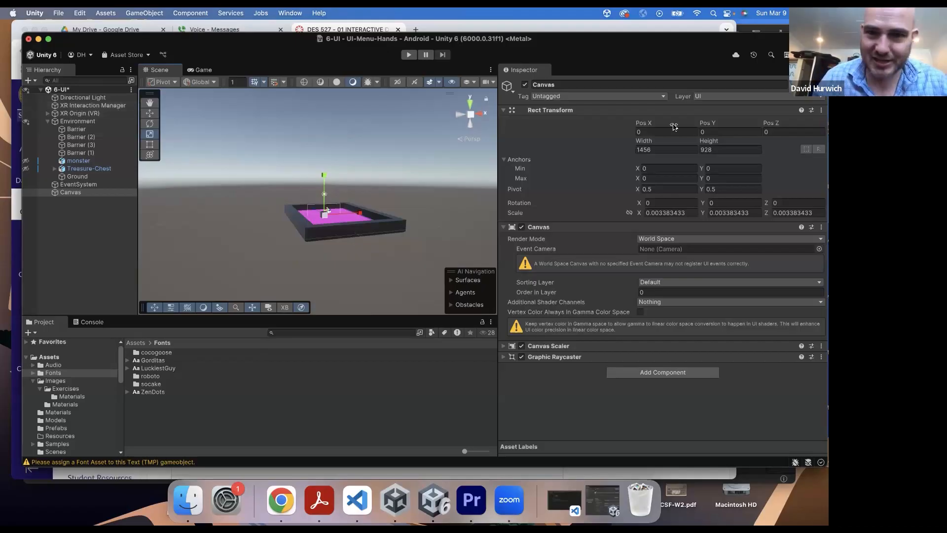
{"action": "left_click", "coordinate": [503, 111]}
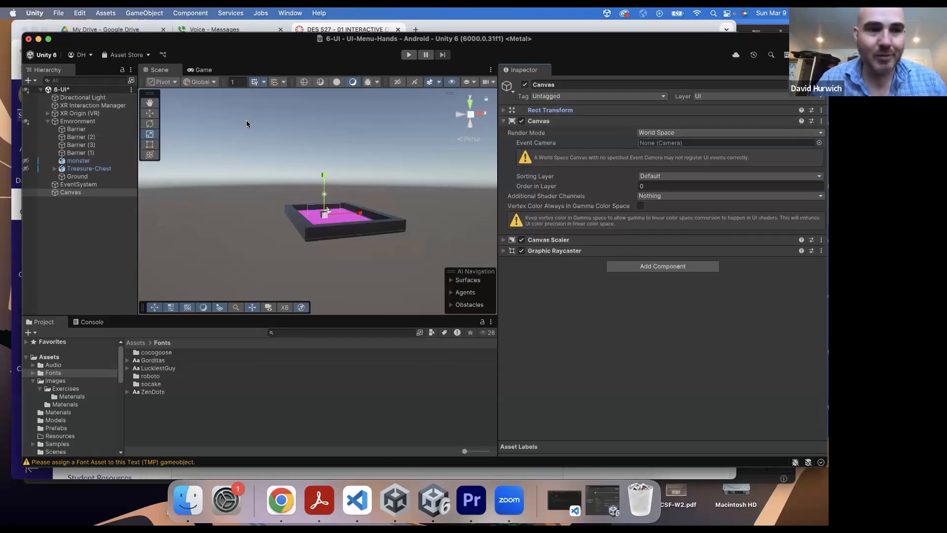
Assign the XR Origin's Main Camera as the Event Camera of the world-space canvas
{"action": "left_click", "coordinate": [47, 113]}
{"action": "left_click", "coordinate": [74, 122]}
{"action": "left_click", "coordinate": [55, 121]}
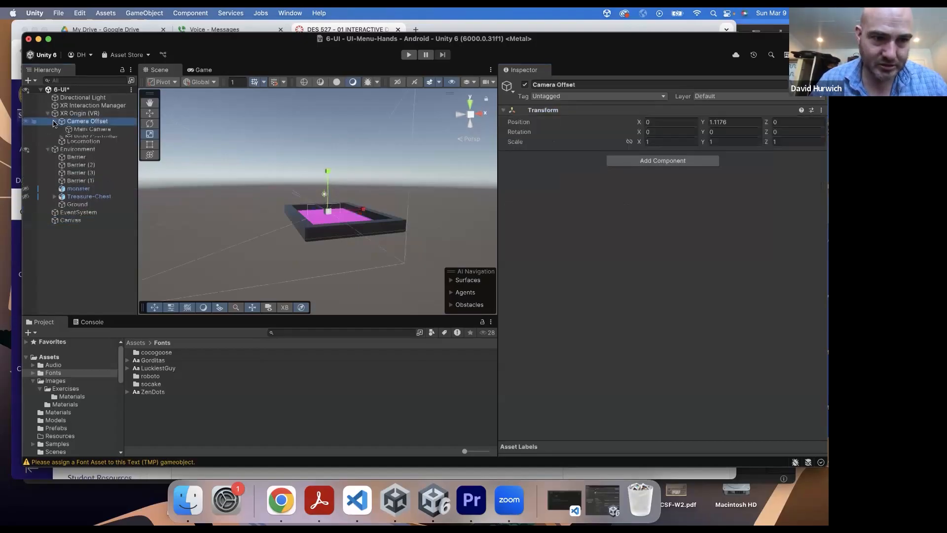
{"action": "left_click", "coordinate": [78, 113]}
{"action": "left_click", "coordinate": [73, 224]}
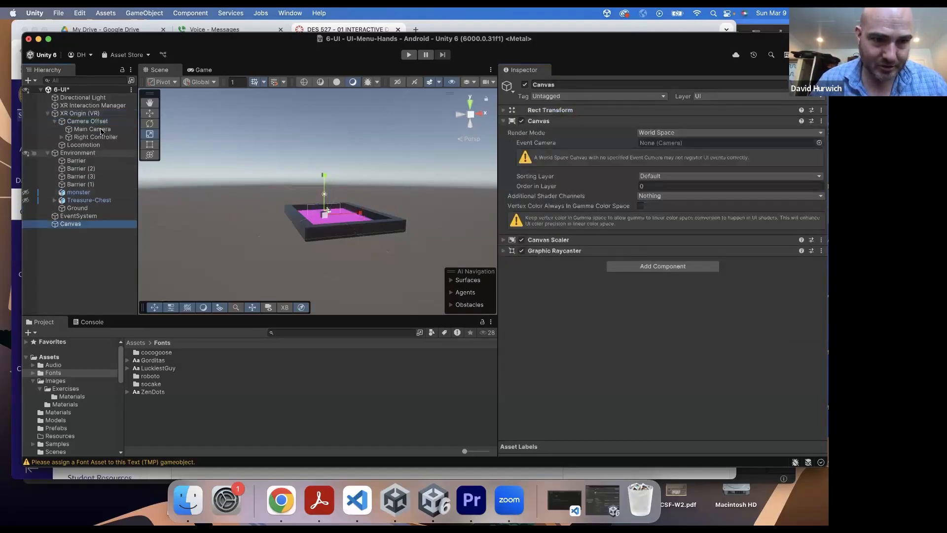
{"action": "left_click_drag", "start_coordinate": [100, 130], "coordinate": [671, 146]}
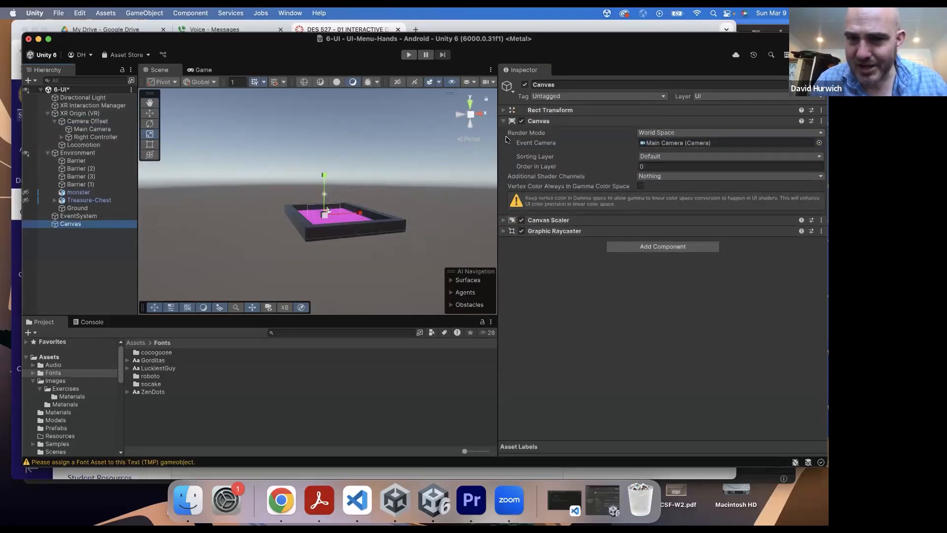
{"action": "left_click", "coordinate": [505, 121]}
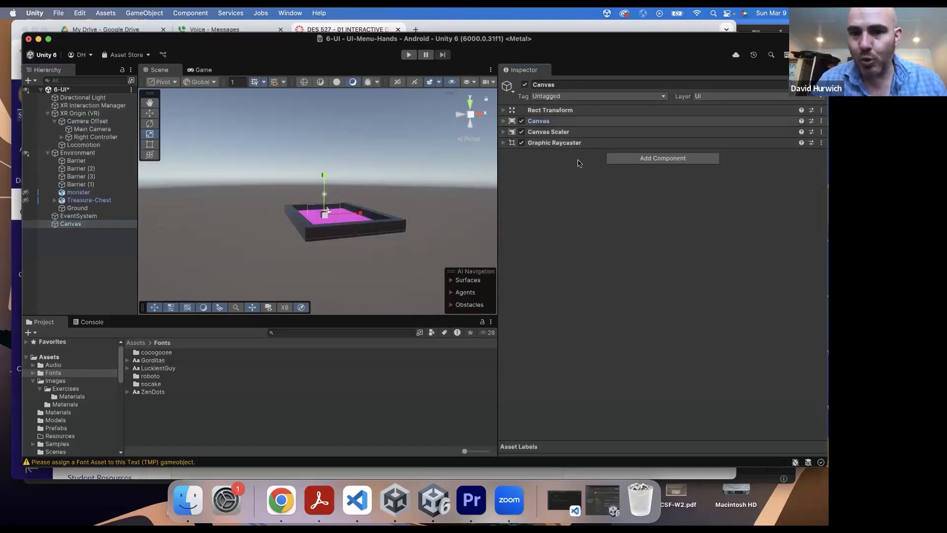
Add a Tracked Device Graphic Raycaster component to the canvas and expand its settings
{"action": "left_click", "coordinate": [623, 158]}
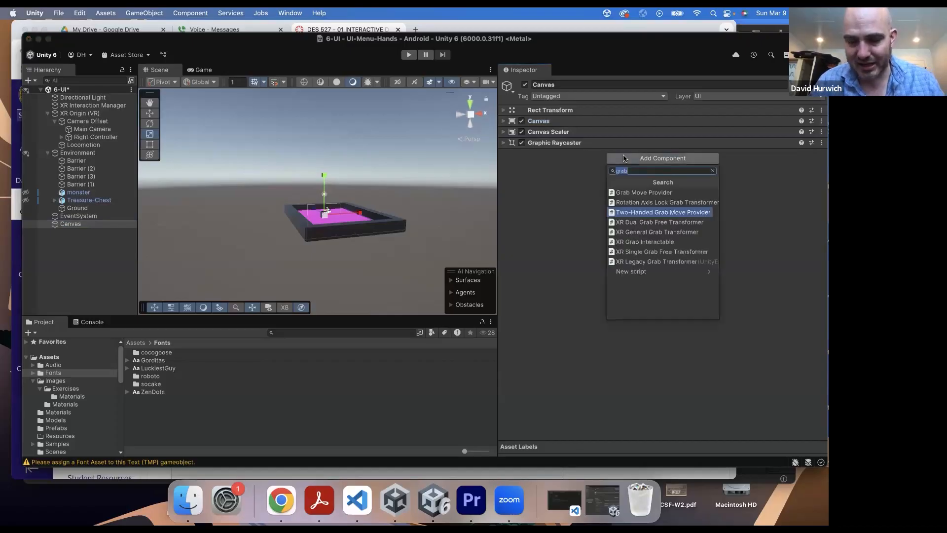
{"action": "type", "text": "raycas"}
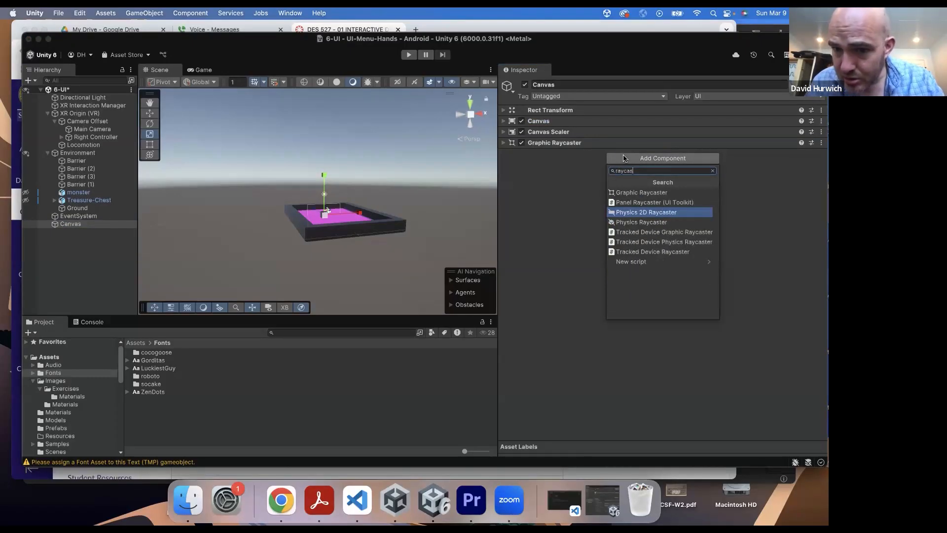
{"action": "left_click", "coordinate": [647, 233]}
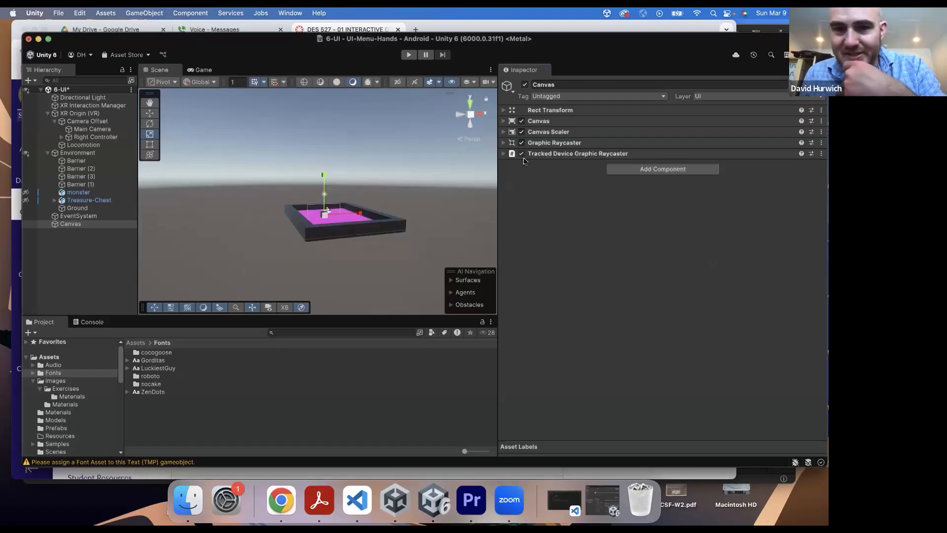
{"action": "left_click", "coordinate": [503, 155]}
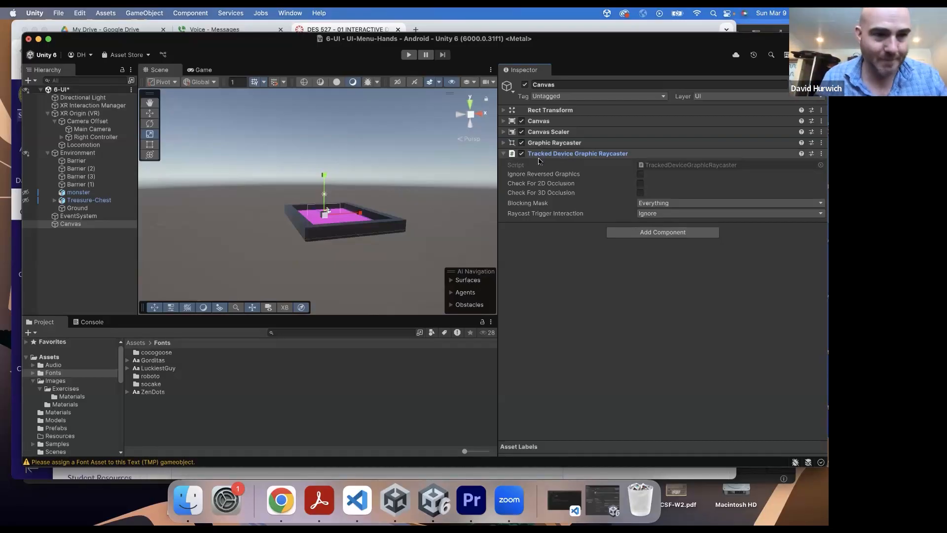
Delete the manually configured canvas and collapse the XR Origin (VR) and Environment groups in the Hierarchy
{"action": "right_click", "coordinate": [72, 226]}
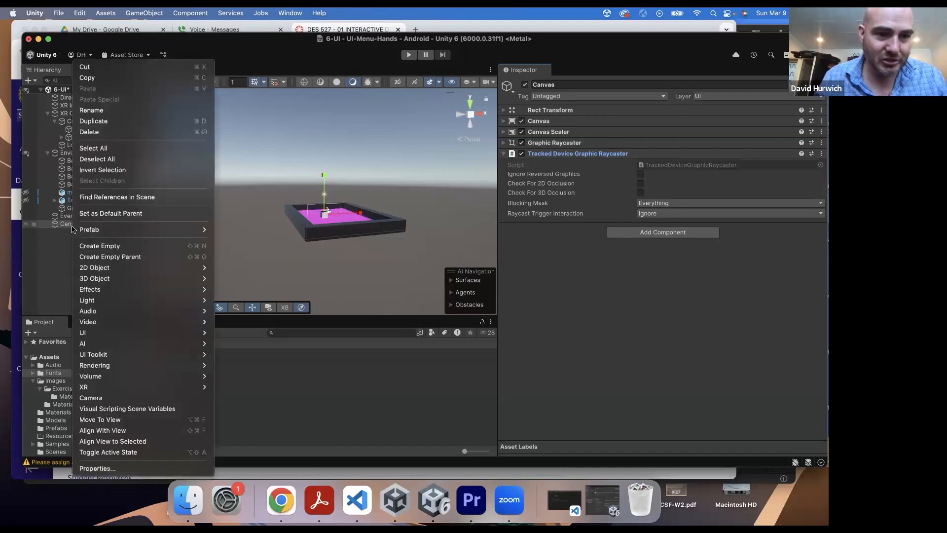
{"action": "left_click", "coordinate": [94, 132]}
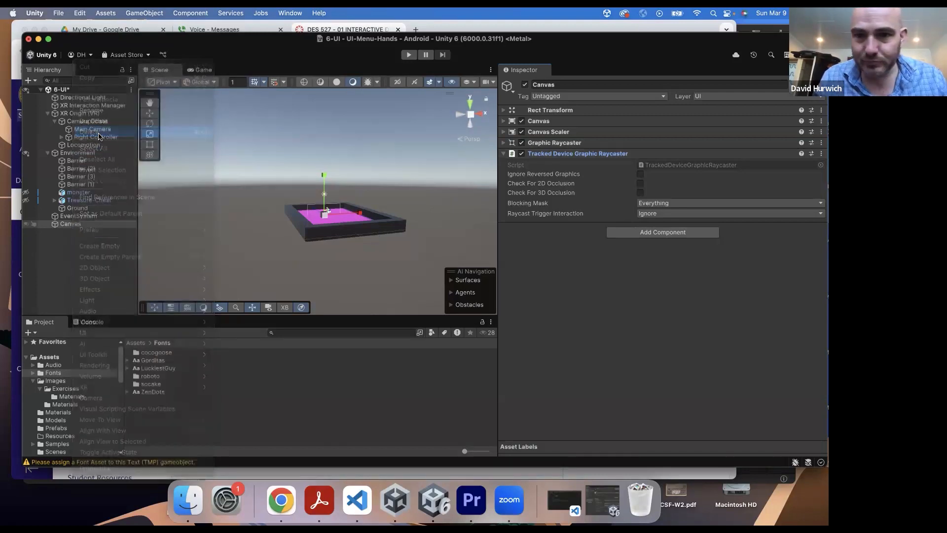
{"action": "left_click", "coordinate": [48, 113]}
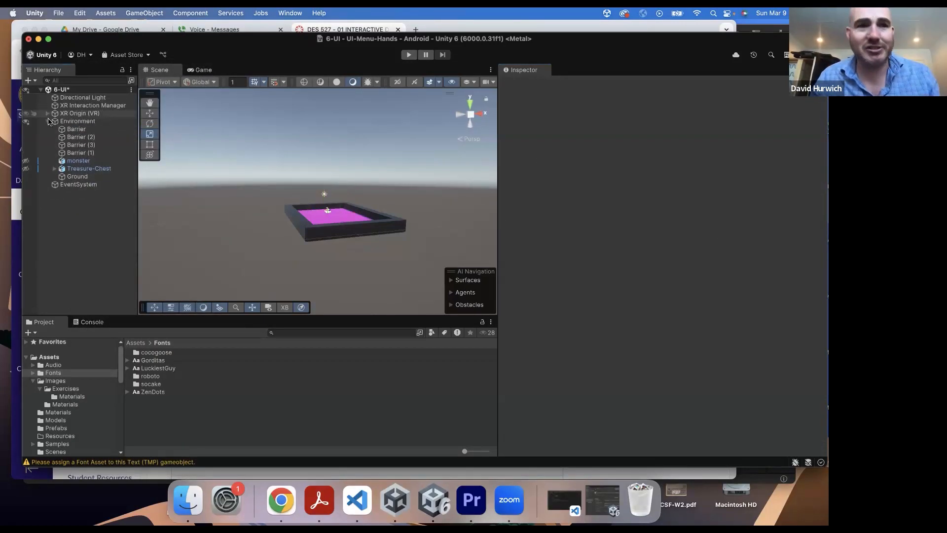
{"action": "left_click", "coordinate": [48, 121]}
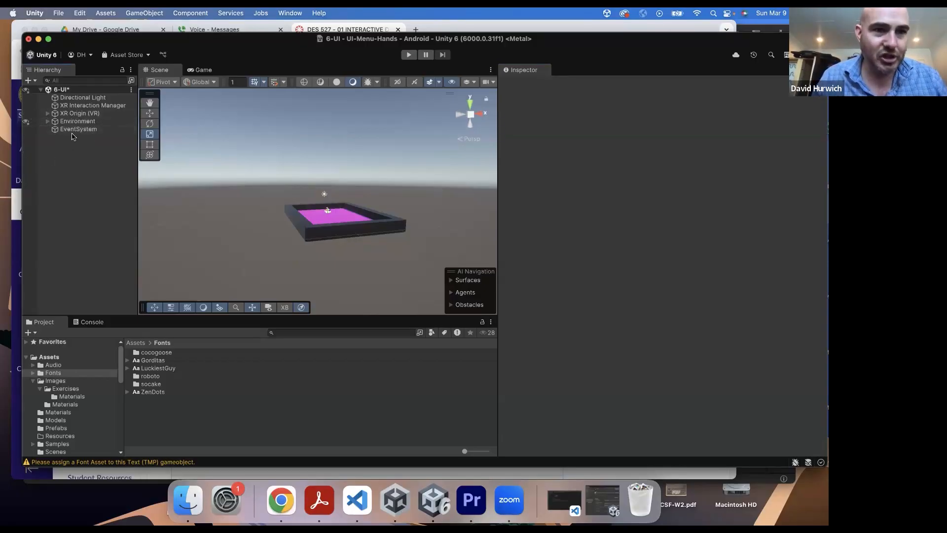
Create an XR UI Canvas and review its Canvas and Tracked Device Graphic Raycaster component settings
{"action": "left_click", "coordinate": [144, 13]}
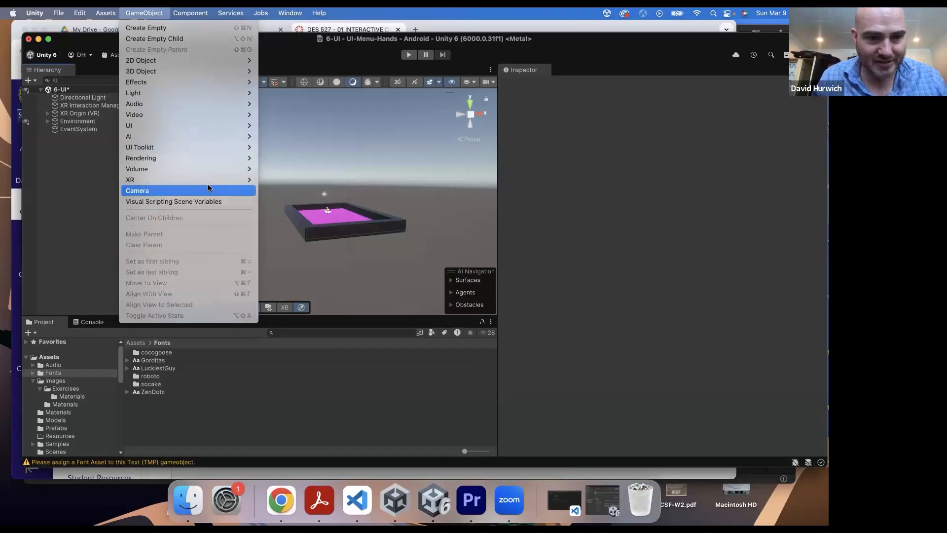
{"action": "mouse_move", "coordinate": [207, 180]}
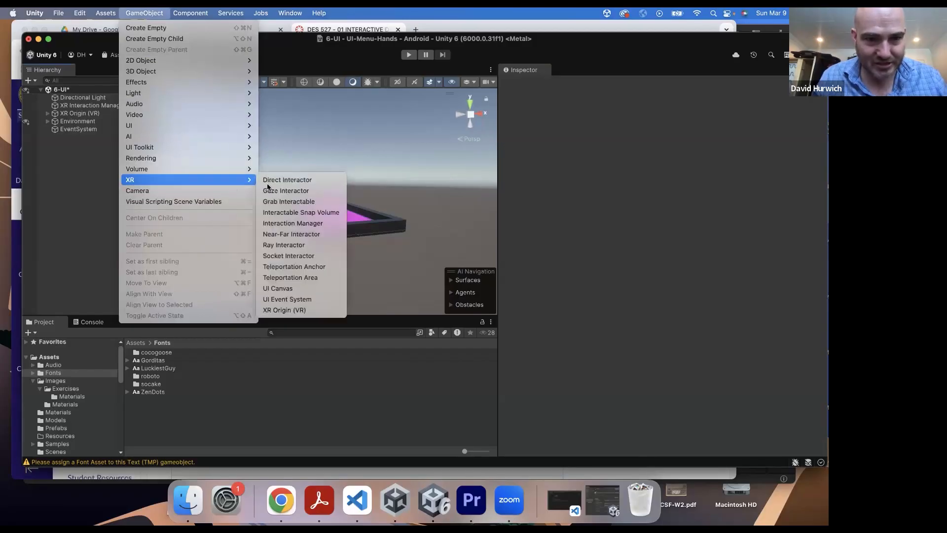
{"action": "left_click", "coordinate": [316, 288]}
{"action": "key", "text": "Return"}
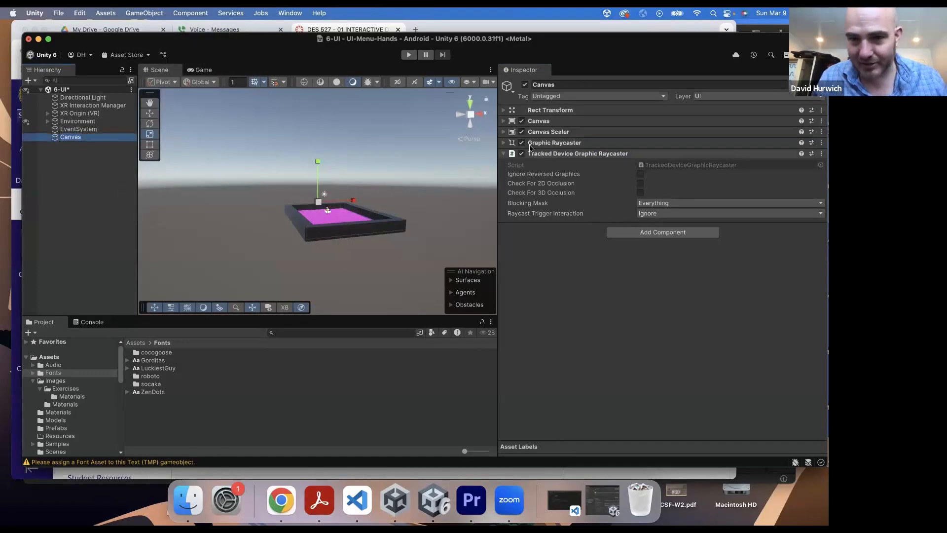
{"action": "left_click", "coordinate": [592, 121]}
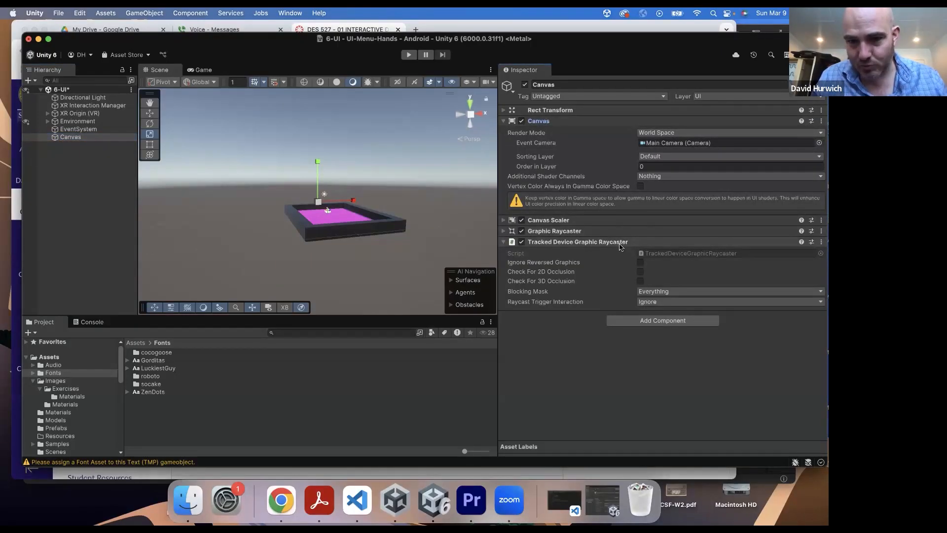
{"action": "left_click", "coordinate": [504, 242]}
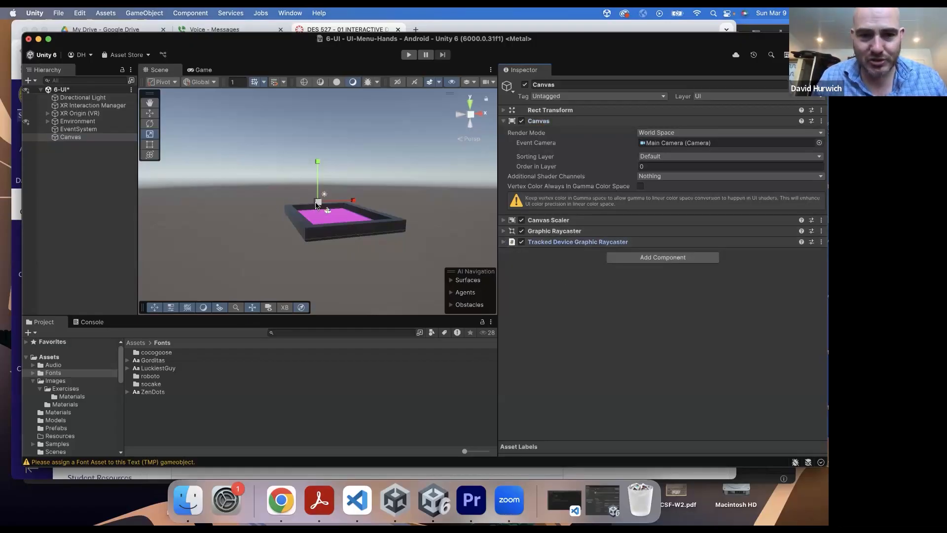
Scale the new XR canvas down uniformly and shift it along the Z axis beside the walled ground area
{"action": "left_click_drag", "start_coordinate": [319, 201], "coordinate": [265, 211]}
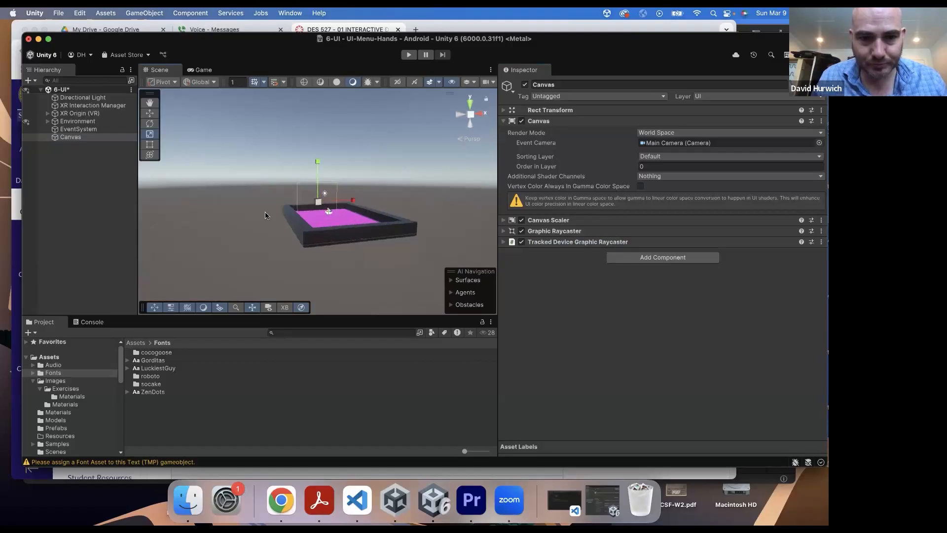
{"action": "key", "text": "f"}
{"action": "left_click", "coordinate": [150, 114]}
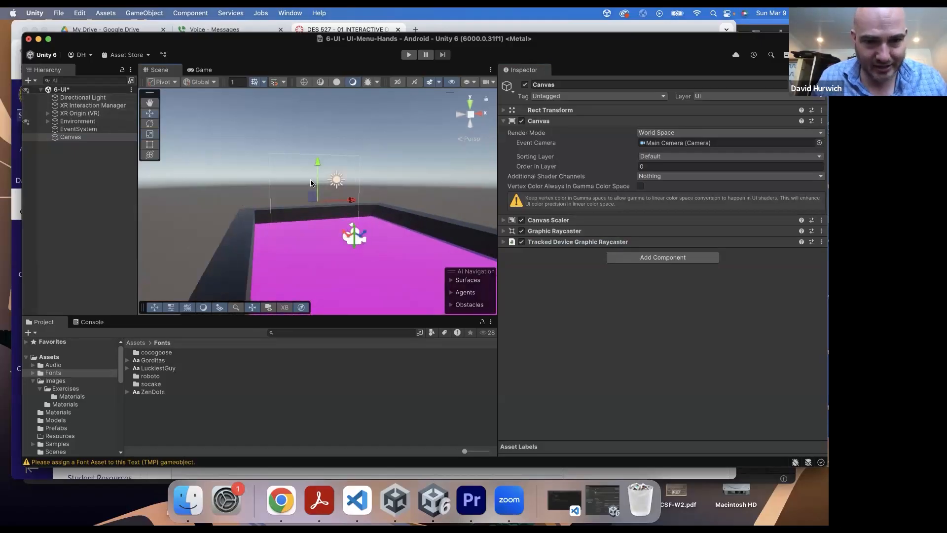
{"action": "left_click_drag", "start_coordinate": [284, 188], "coordinate": [372, 203], "text": "alt"}
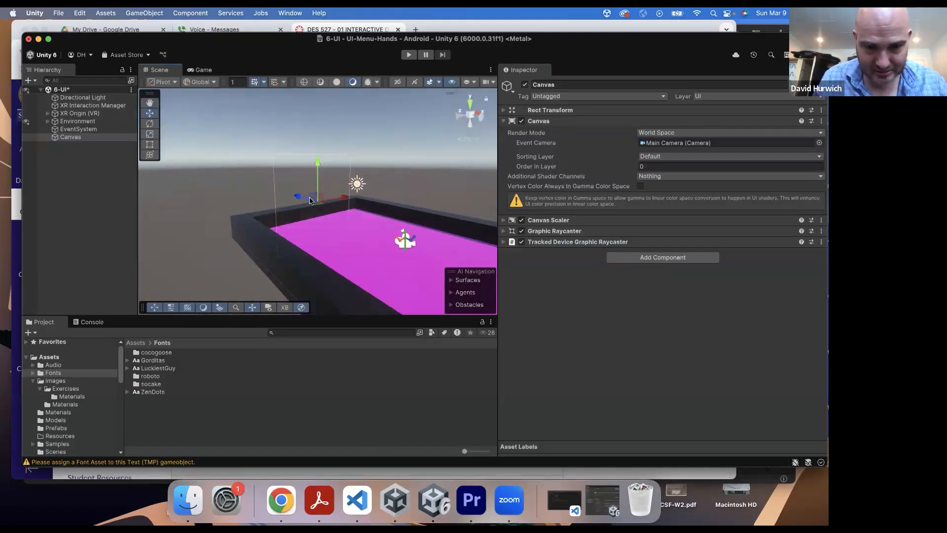
{"action": "left_click_drag", "start_coordinate": [296, 197], "coordinate": [324, 220]}
{"action": "key", "text": "r"}
{"action": "key", "text": "w"}
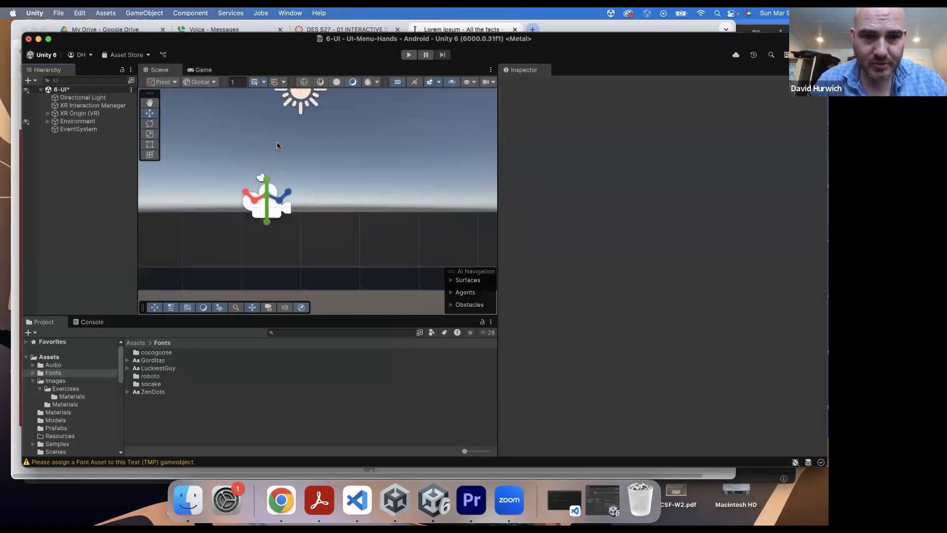
Switch the Scene view back to 3D, and toggle the scene visibility of the monster and Treasure-Chest objects on and off
{"action": "left_click", "coordinate": [397, 83]}
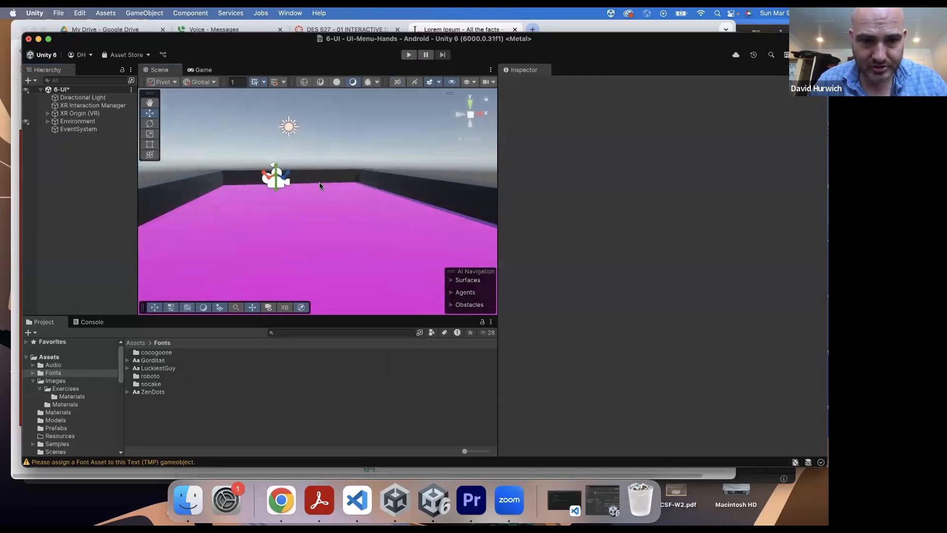
{"action": "scroll", "coordinate": [318, 182], "scroll_direction": "down", "scroll_amount": 2}
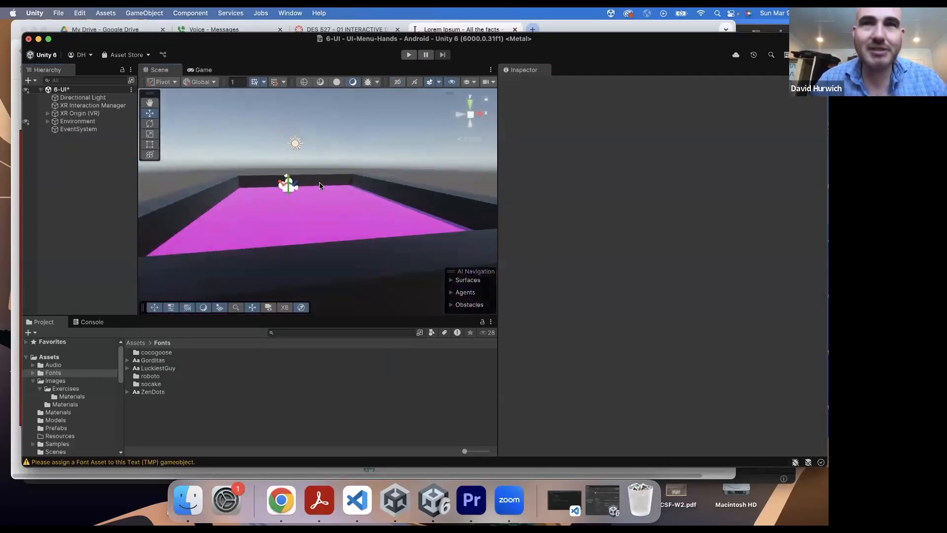
{"action": "left_click", "coordinate": [48, 121]}
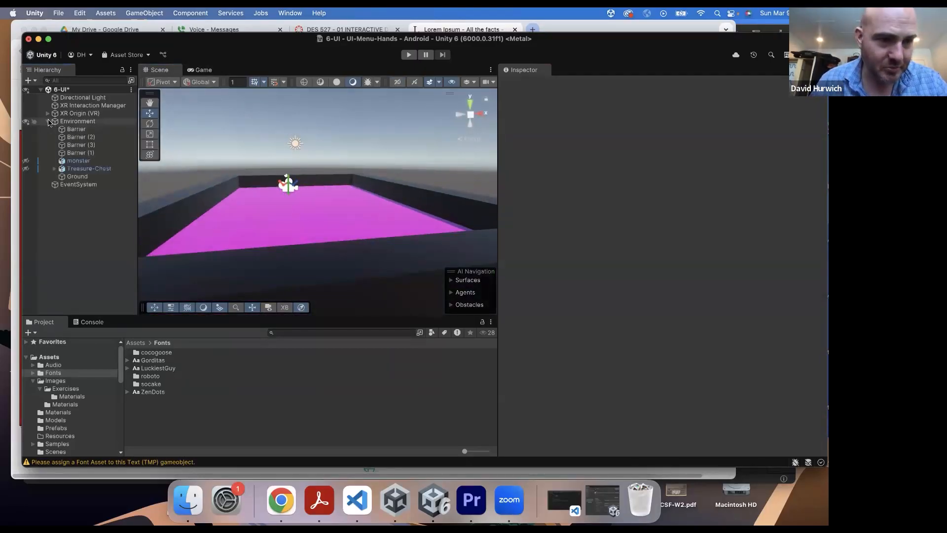
{"action": "left_click", "coordinate": [25, 162]}
{"action": "left_click", "coordinate": [26, 161]}
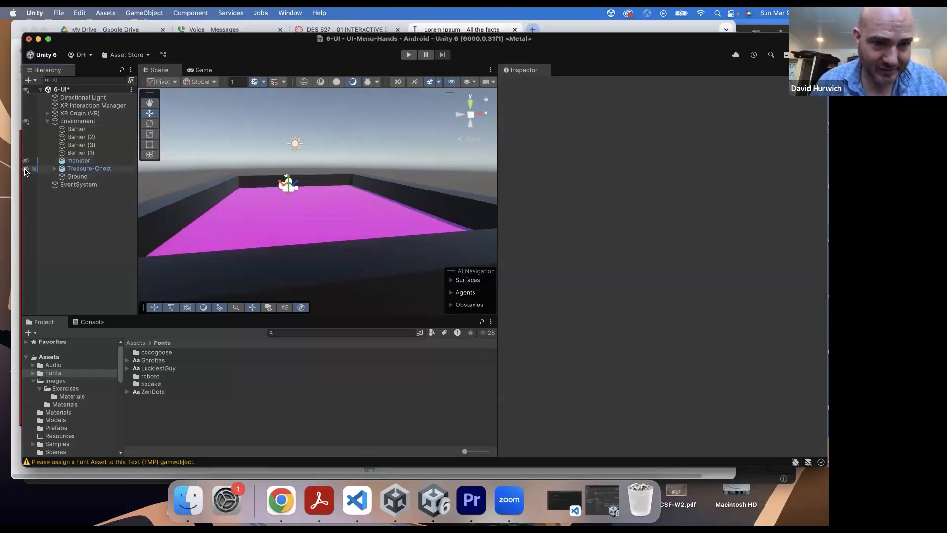
{"action": "left_click", "coordinate": [26, 170]}
{"action": "left_click", "coordinate": [26, 170]}
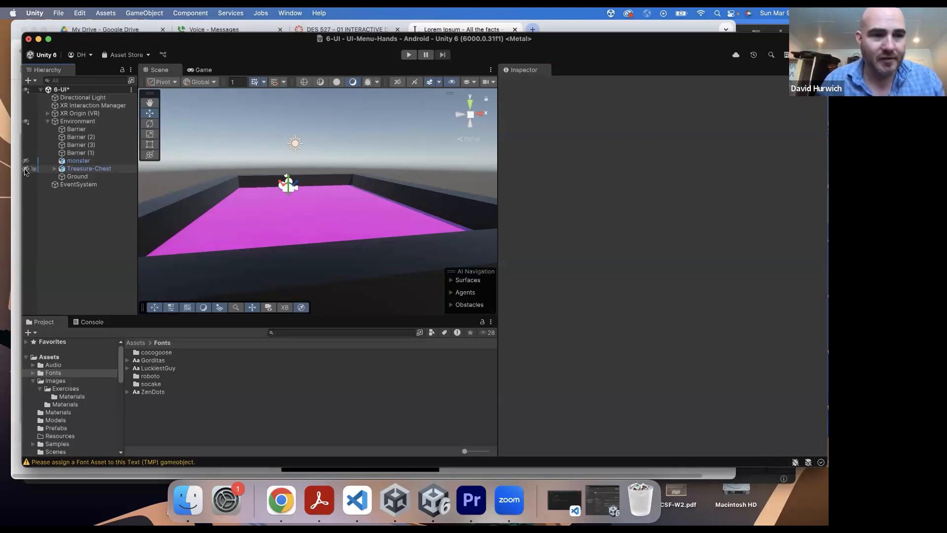
{"action": "left_click", "coordinate": [77, 169]}
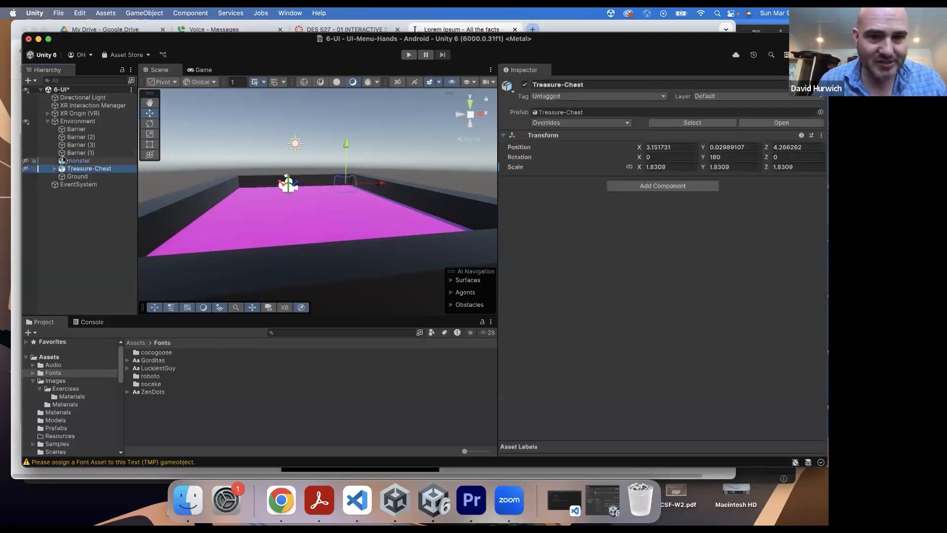
Examine the XR Ray Interactor settings of the Right Controller's Ray Interactor in a widened Inspector
{"action": "left_click", "coordinate": [64, 113]}
{"action": "left_click", "coordinate": [47, 121]}
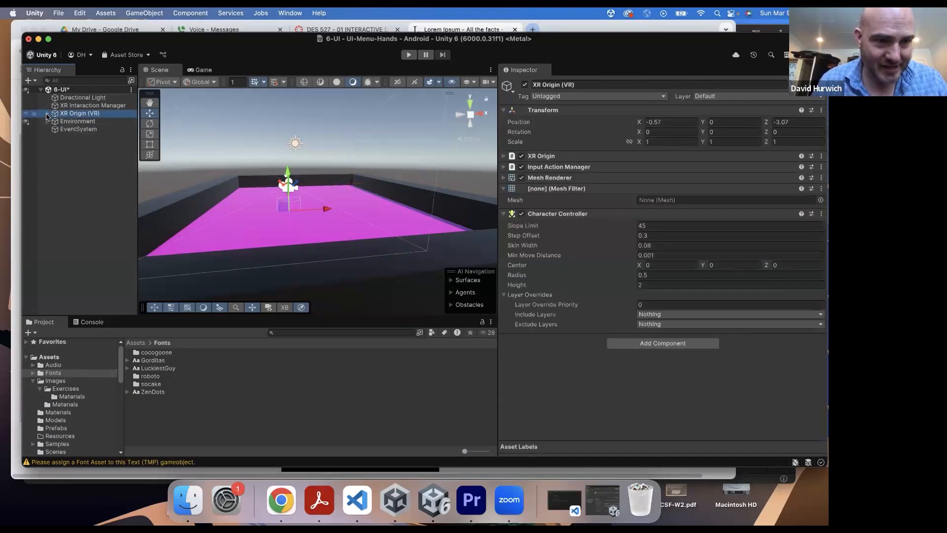
{"action": "left_click", "coordinate": [47, 114]}
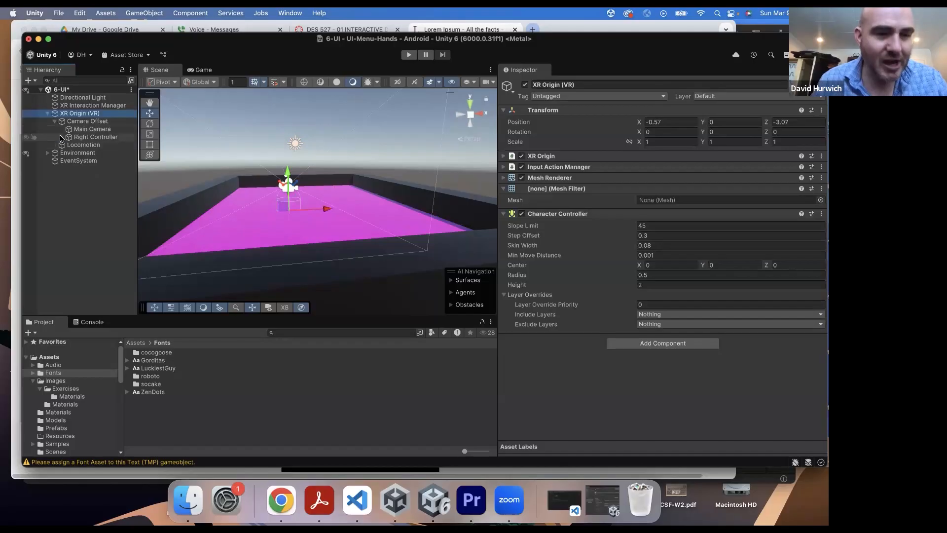
{"action": "left_click", "coordinate": [61, 138]}
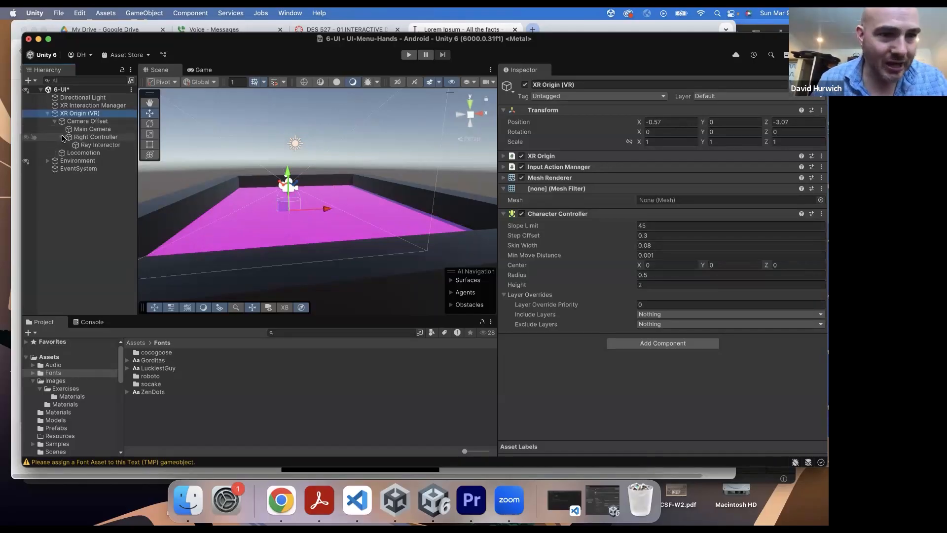
{"action": "left_click", "coordinate": [82, 136]}
{"action": "left_click", "coordinate": [103, 145]}
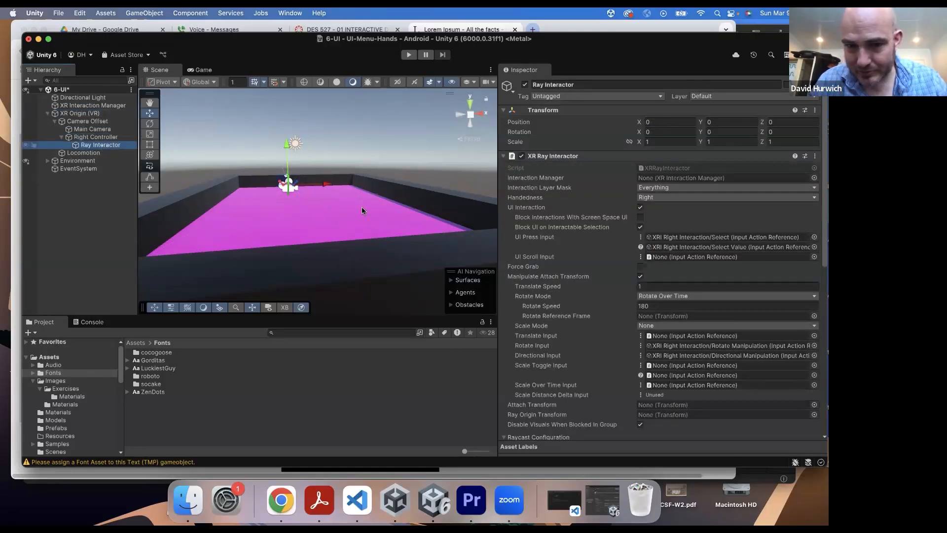
{"action": "left_click_drag", "start_coordinate": [499, 218], "coordinate": [467, 215]}
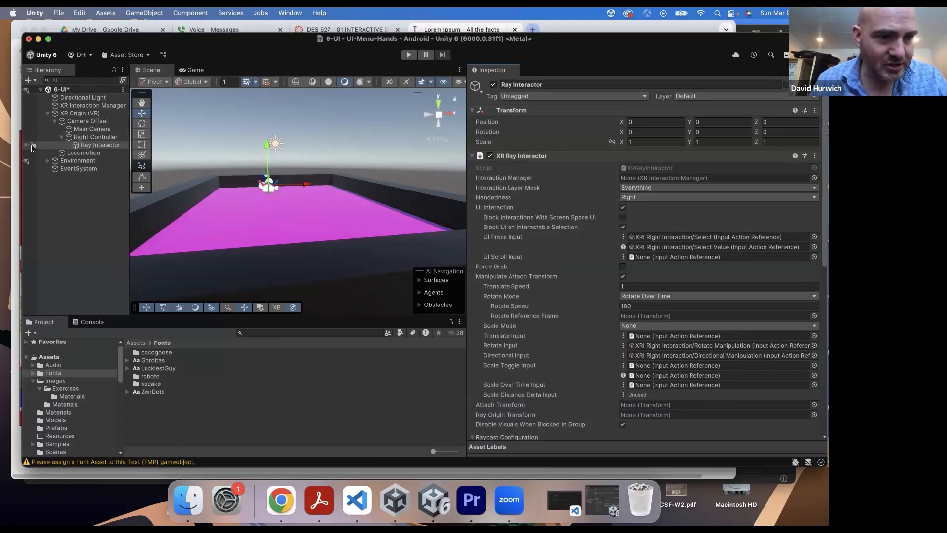
Add an XR UI Canvas to the 6-UI scene
{"action": "left_click", "coordinate": [144, 13]}
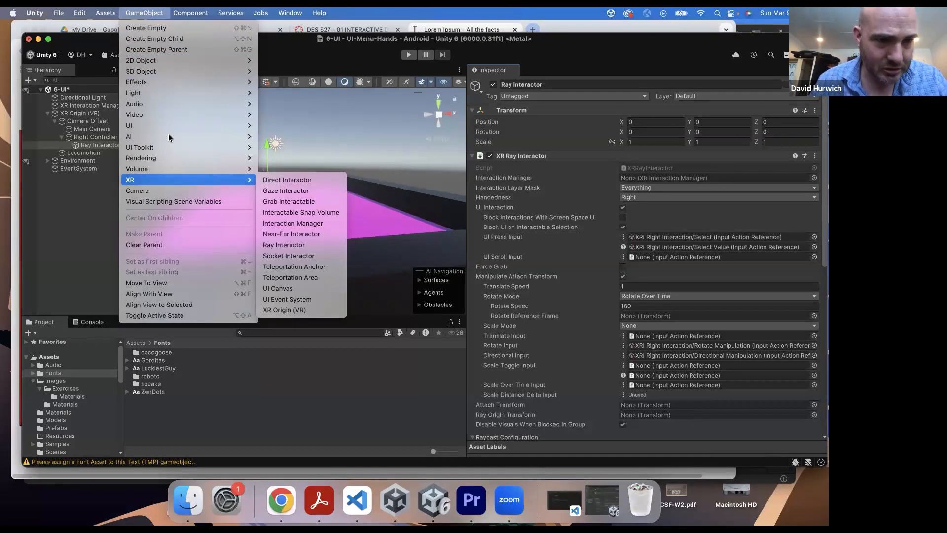
{"action": "mouse_move", "coordinate": [170, 126]}
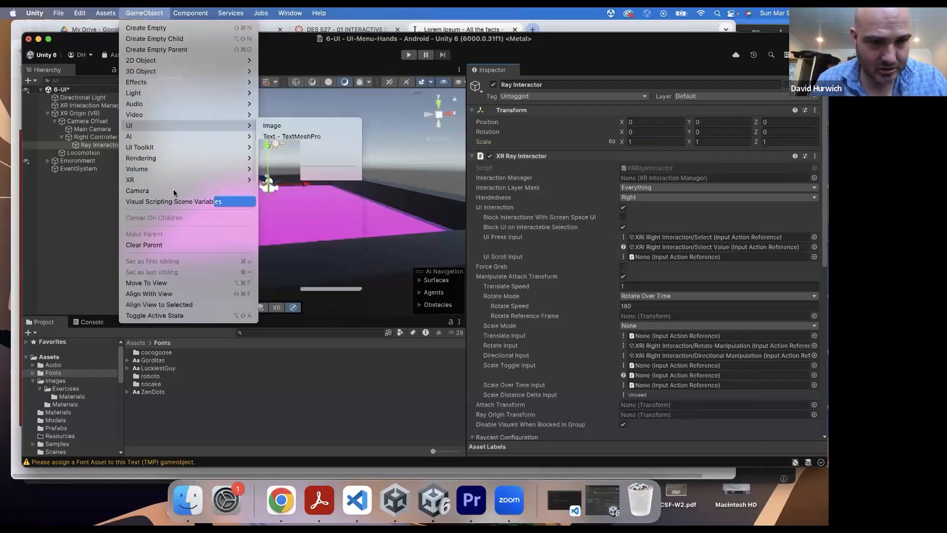
{"action": "mouse_move", "coordinate": [198, 180]}
{"action": "left_click", "coordinate": [279, 291]}
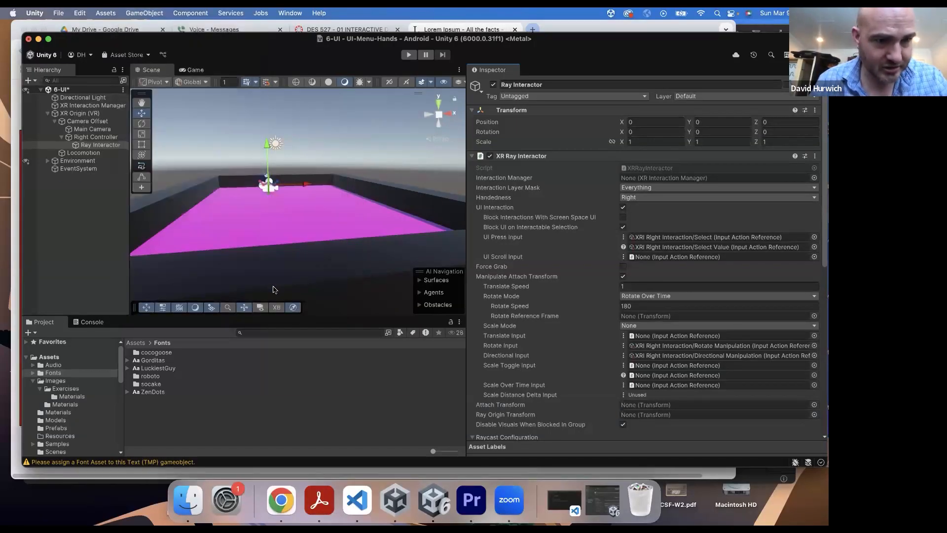
Name the new XR canvas "Monster Canvas"
{"action": "type", "text": "Menu"}
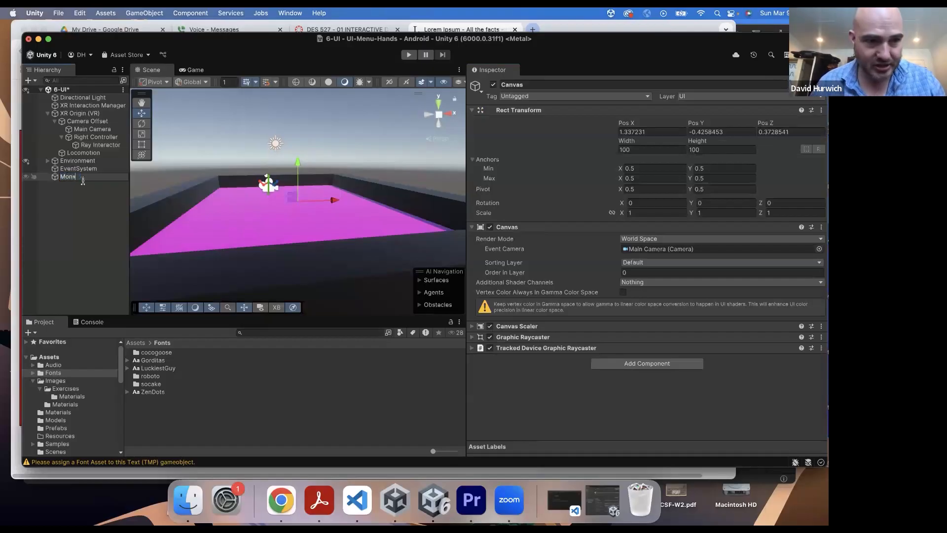
{"action": "type", "text": "ter Canvas"}
{"action": "key", "text": "Return"}
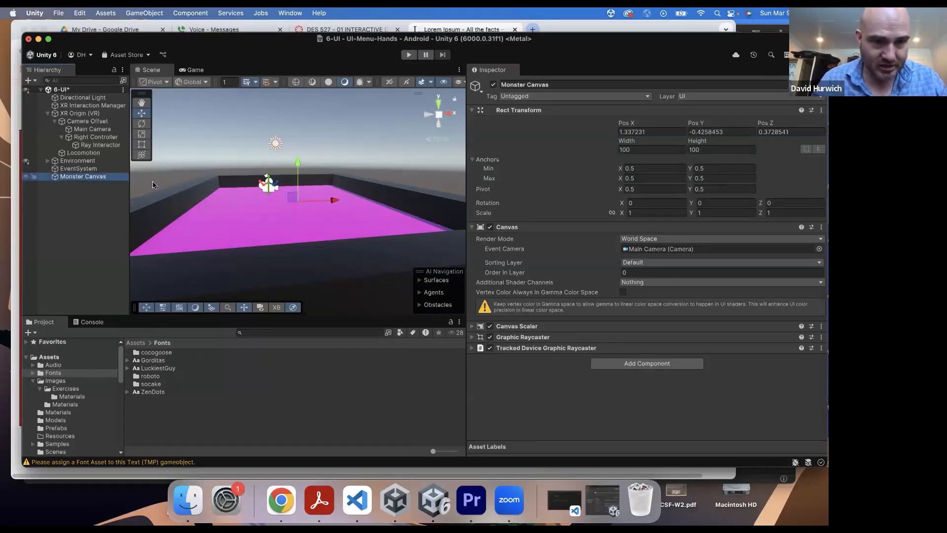
Scale the Monster Canvas down uniformly to about 0.0415 so it comes closer to the size of the walled area
{"action": "scroll", "coordinate": [217, 183], "scroll_direction": "down", "scroll_amount": 2}
{"action": "scroll", "coordinate": [215, 182], "scroll_direction": "down", "scroll_amount": 5}
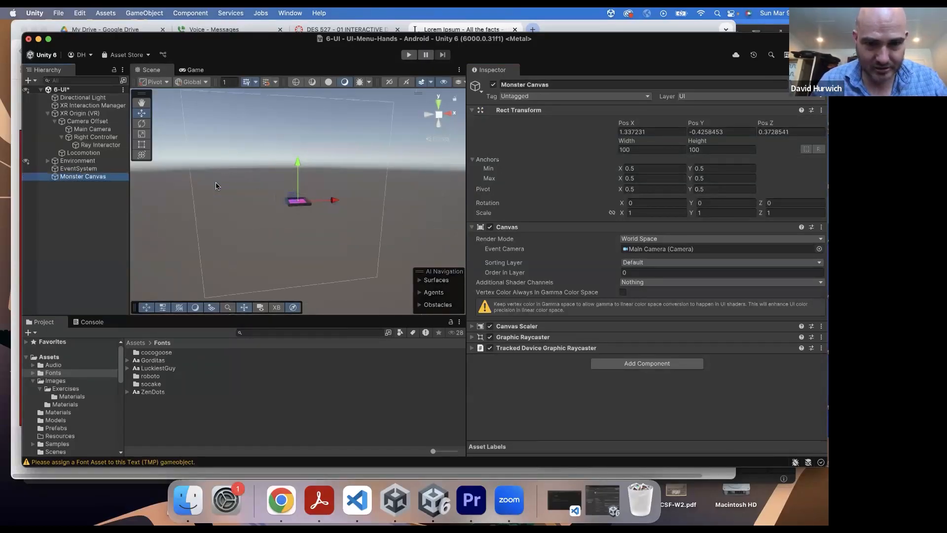
{"action": "left_click", "coordinate": [142, 135]}
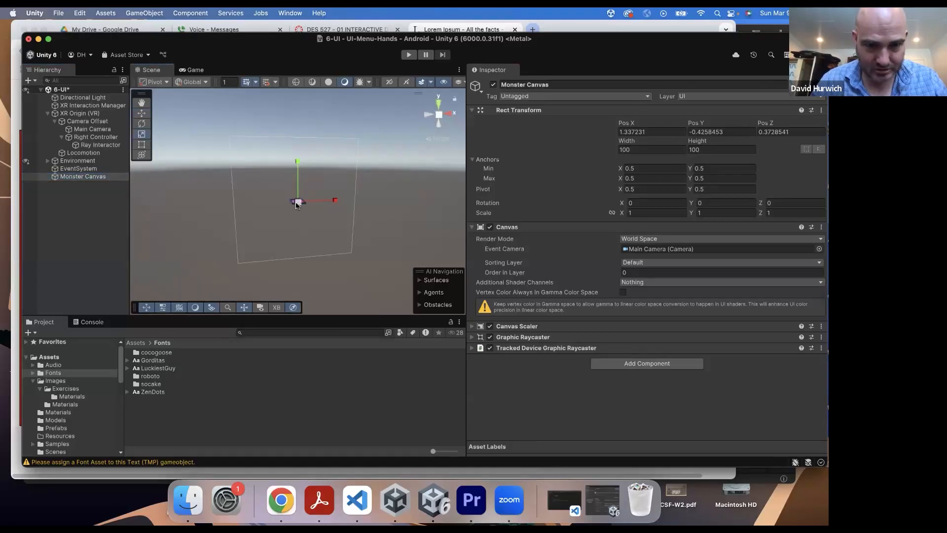
{"action": "left_click_drag", "start_coordinate": [298, 202], "coordinate": [266, 213]}
{"action": "scroll", "coordinate": [325, 202], "scroll_direction": "up", "scroll_amount": 10}
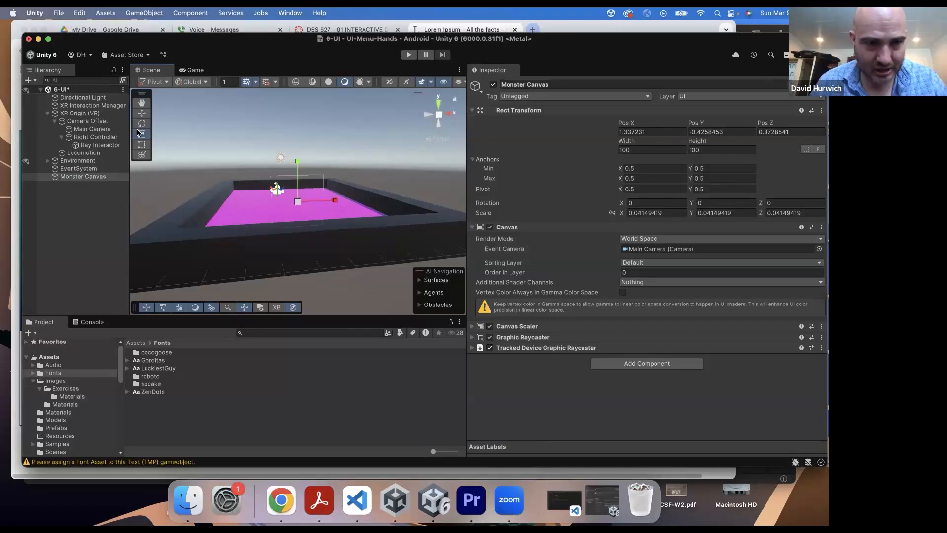
Set the Monster Canvas width and height to 300, and scale it down uniformly to about 0.014
{"action": "left_click", "coordinate": [630, 150]}
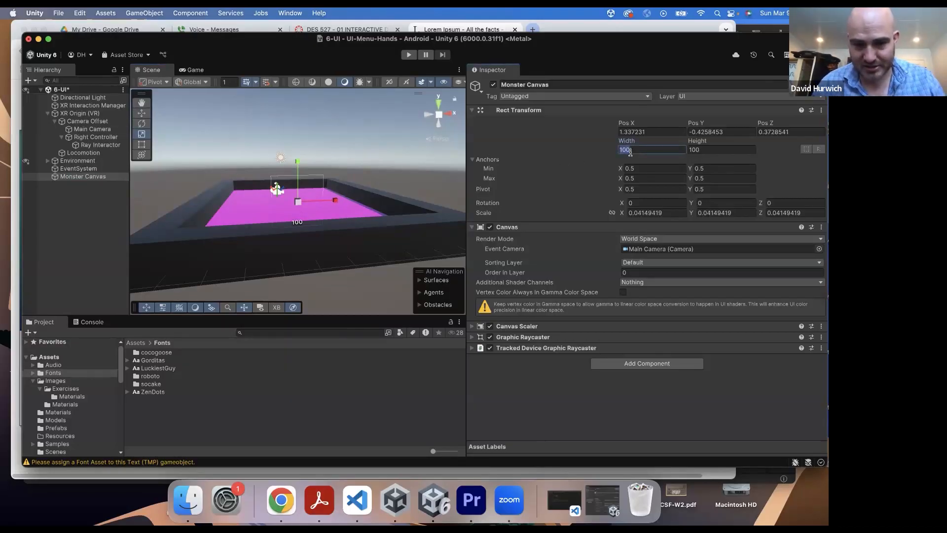
{"action": "type", "text": "300"}
{"action": "key", "text": "Tab"}
{"action": "type", "text": "300"}
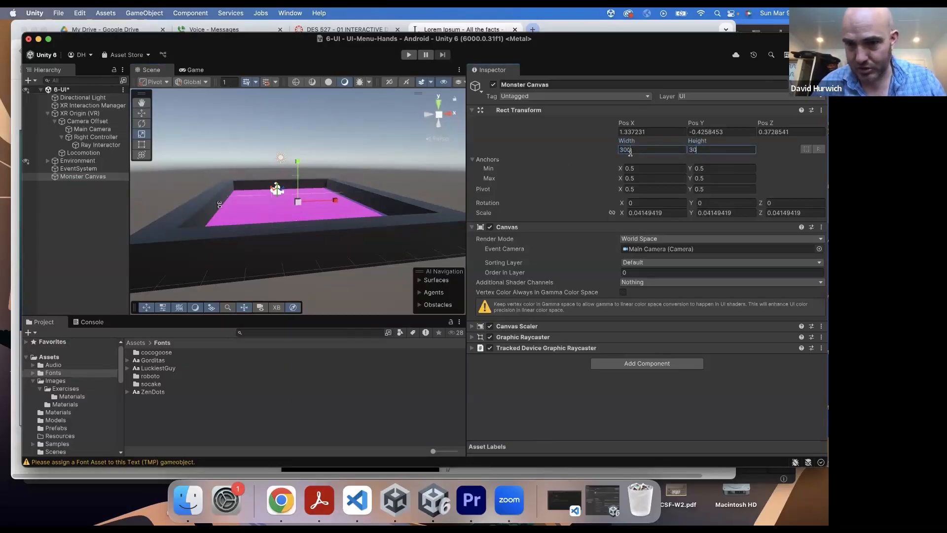
{"action": "key", "text": "Return"}
{"action": "left_click_drag", "start_coordinate": [298, 202], "coordinate": [261, 203]}
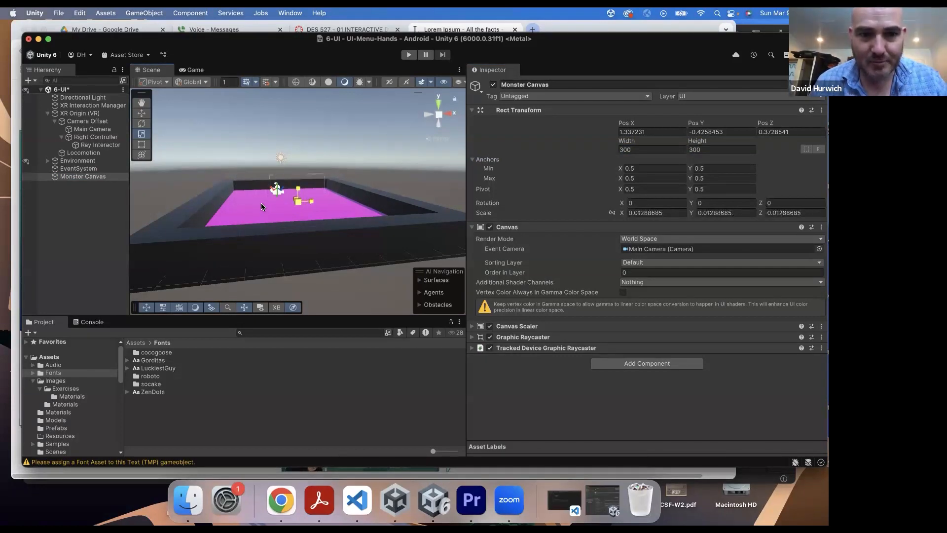
{"action": "scroll", "coordinate": [262, 203], "scroll_direction": "up", "scroll_amount": 2}
{"action": "scroll", "coordinate": [261, 203], "scroll_direction": "up", "scroll_amount": 3}
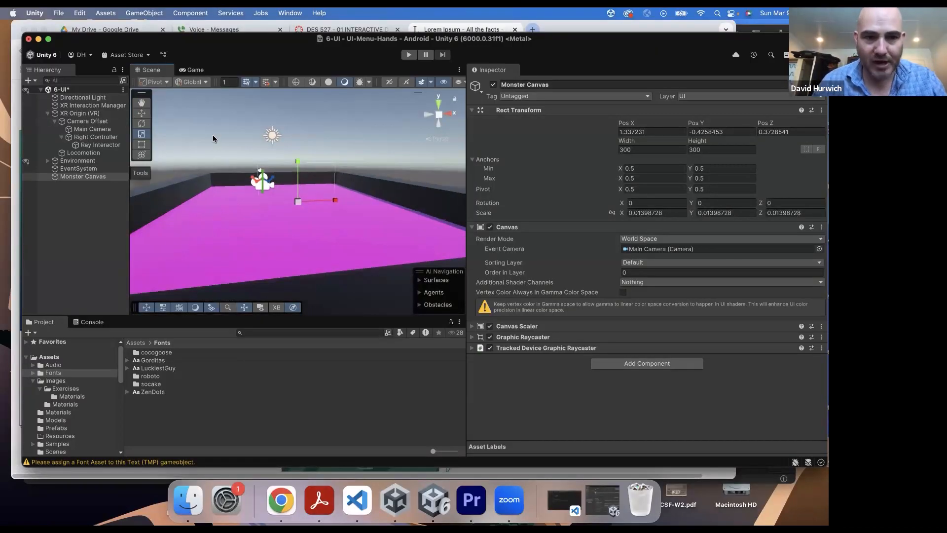
Raise the Monster Canvas above the ground to a Y position of 2.25 and scale it uniformly to about 0.0082
{"action": "left_click", "coordinate": [141, 113]}
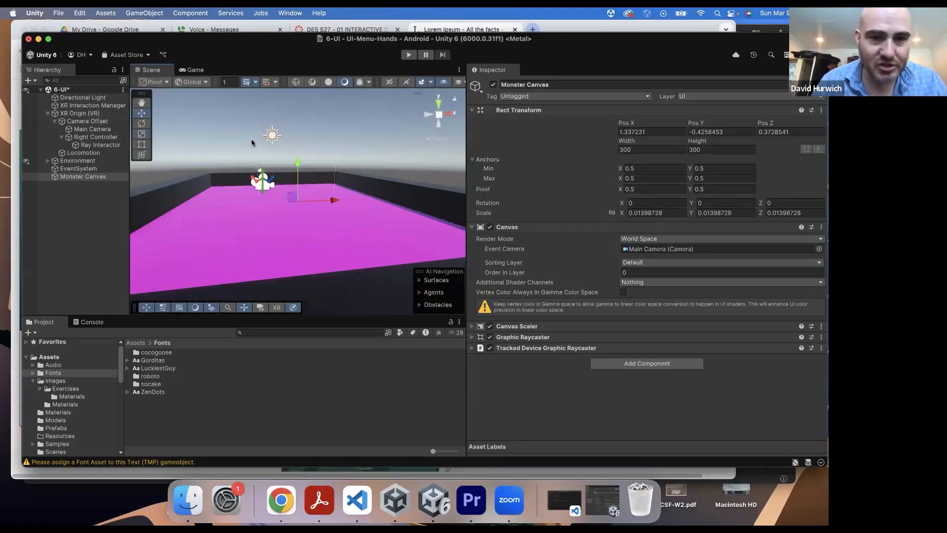
{"action": "left_click_drag", "start_coordinate": [296, 158], "coordinate": [287, 104]}
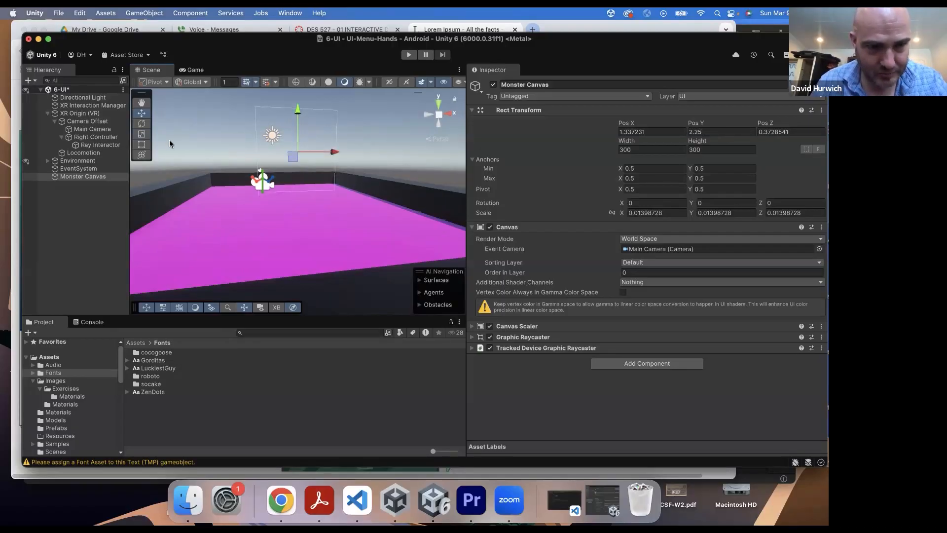
{"action": "left_click", "coordinate": [142, 134]}
{"action": "left_click_drag", "start_coordinate": [296, 157], "coordinate": [280, 161]}
Switch the Scene view to 2D with the Monster Canvas selected, and check the camera's view in the Game view
{"action": "left_click", "coordinate": [389, 82]}
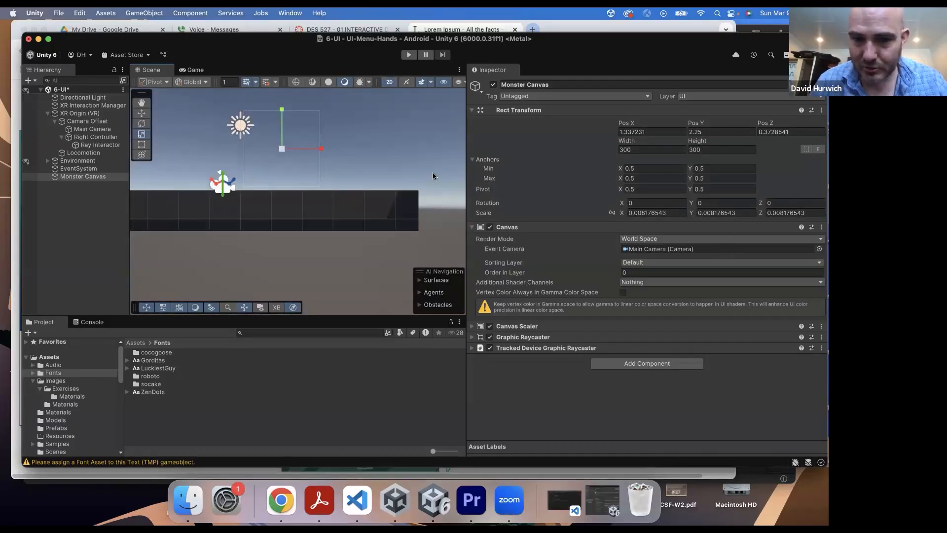
{"action": "left_click", "coordinate": [61, 192]}
{"action": "left_click", "coordinate": [74, 176]}
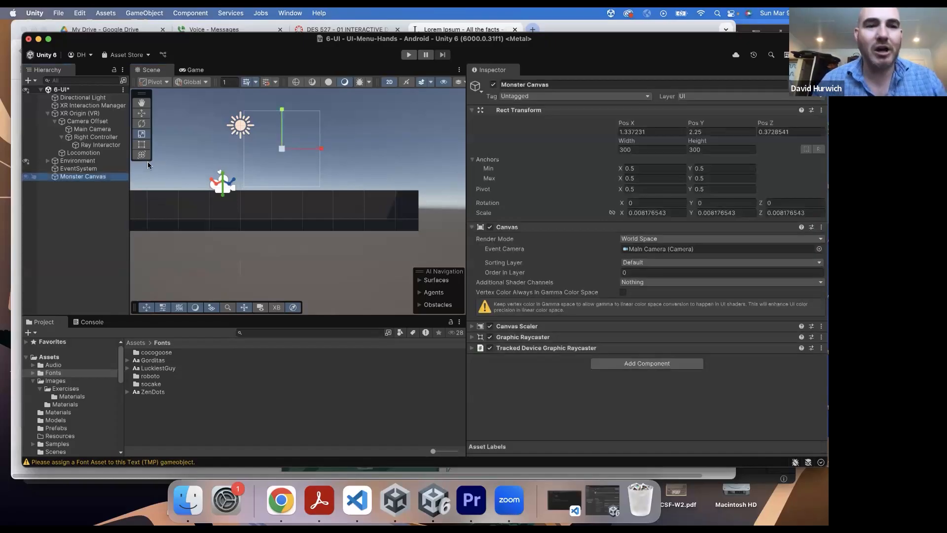
{"action": "left_click", "coordinate": [195, 71]}
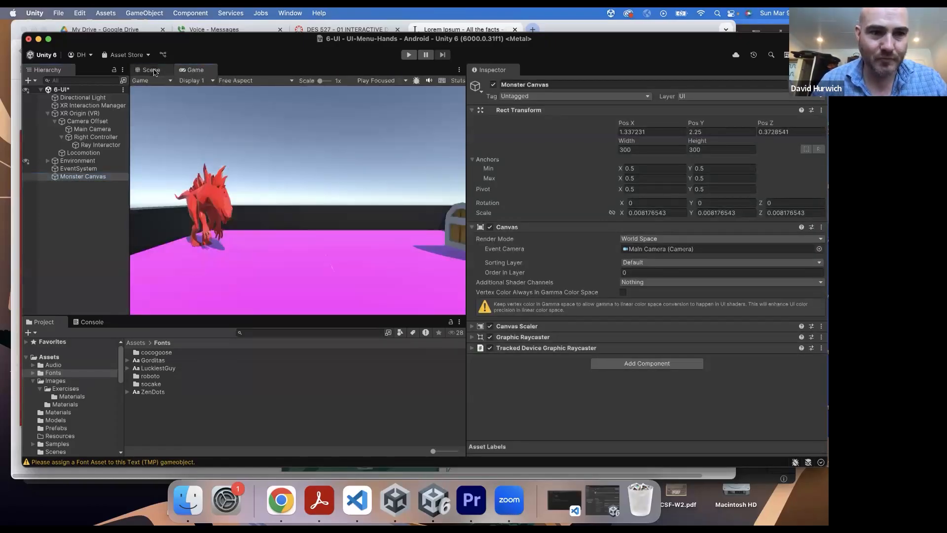
{"action": "left_click", "coordinate": [152, 70]}
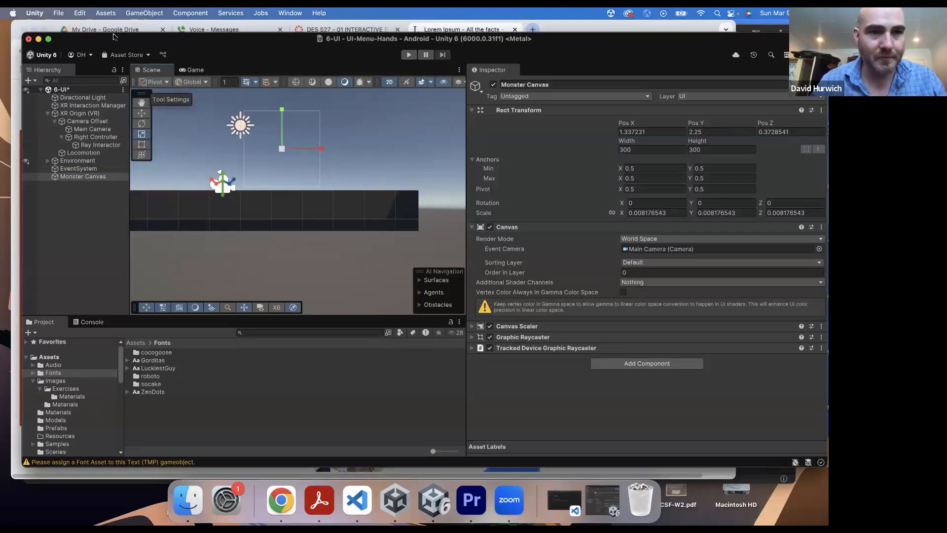
Add a UI Panel inside the Monster Canvas and check how it appears in the Game view
{"action": "left_click", "coordinate": [130, 14]}
{"action": "mouse_move", "coordinate": [208, 124]}
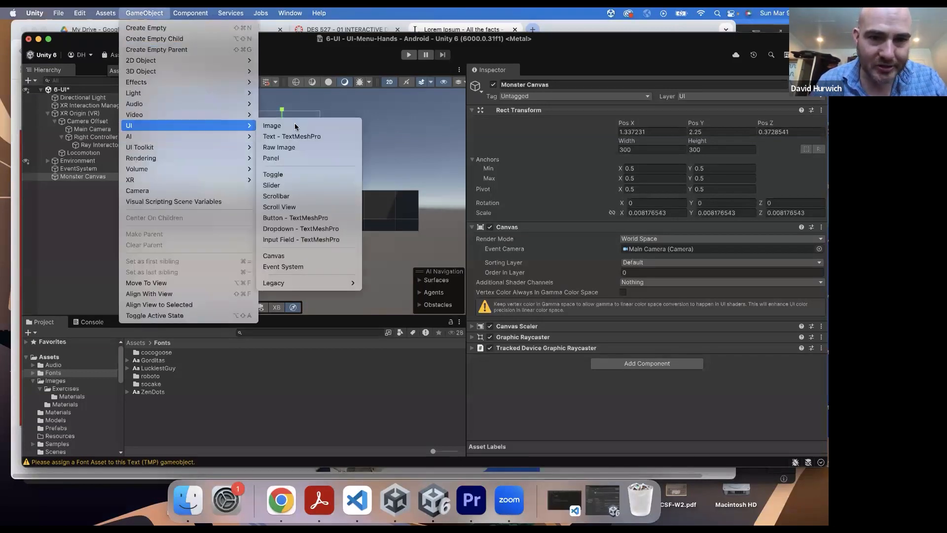
{"action": "left_click", "coordinate": [294, 159]}
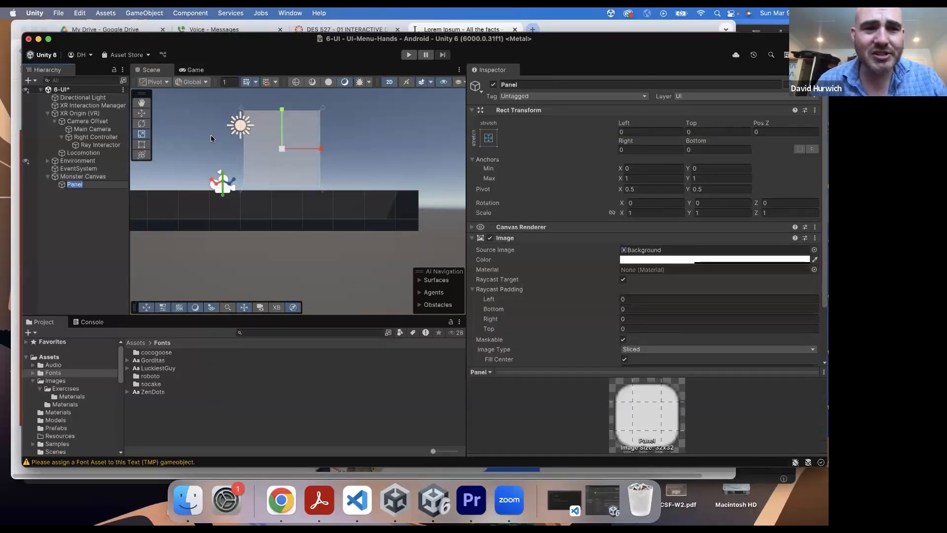
{"action": "left_click", "coordinate": [193, 70]}
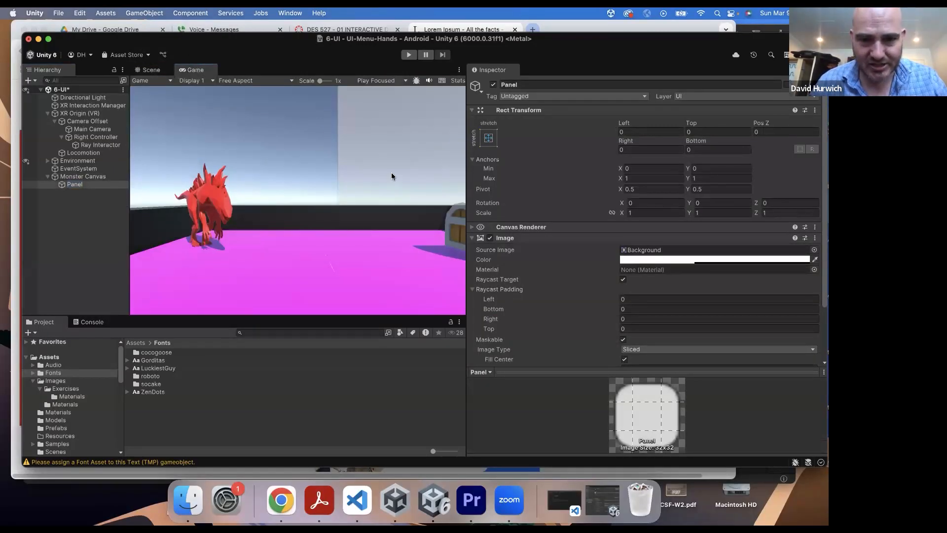
{"action": "left_click", "coordinate": [150, 69]}
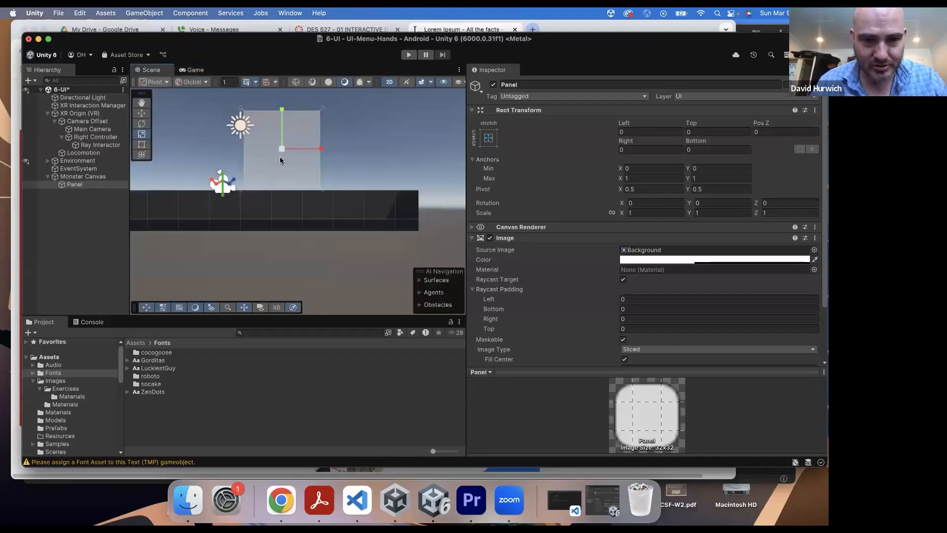
Move the Monster Canvas to about X -2.08, Y 1.18 over the monster, scaled to about 0.0043, and check the Game view
{"action": "left_click_drag", "start_coordinate": [283, 149], "coordinate": [220, 183]}
{"action": "left_click", "coordinate": [113, 176]}
{"action": "left_click", "coordinate": [142, 112]}
{"action": "left_click", "coordinate": [189, 70]}
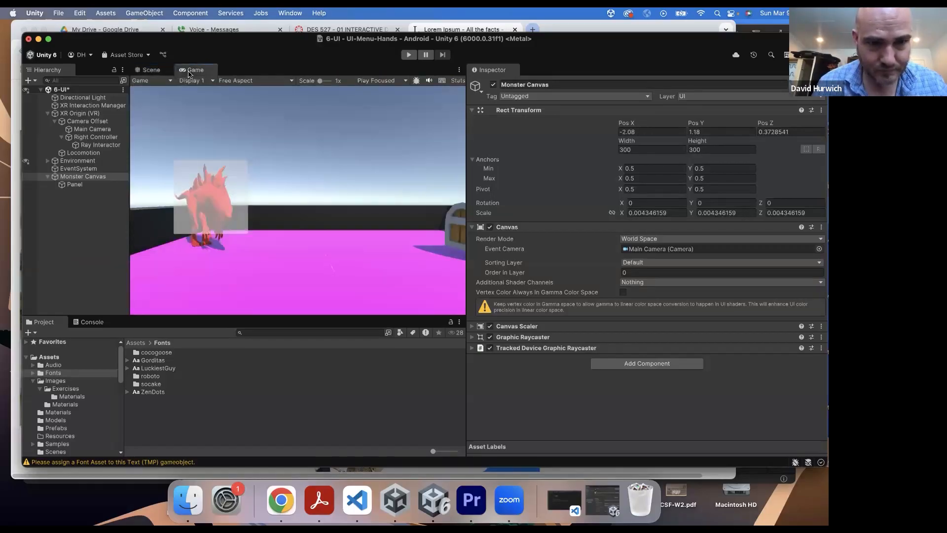
Shift the Monster Canvas beside the monster to X -1.21, enlarge it uniformly to about 0.0051, and check the Game view
{"action": "left_click", "coordinate": [157, 71]}
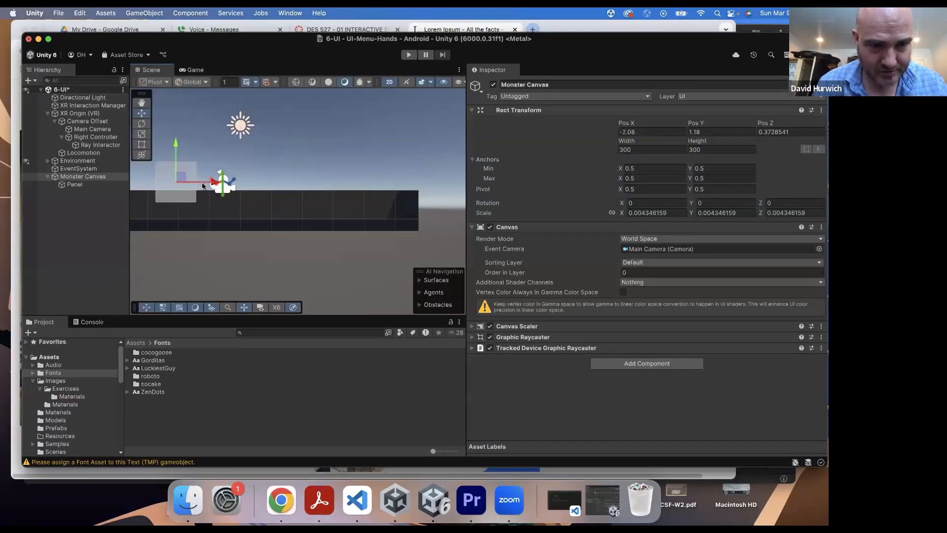
{"action": "left_click_drag", "start_coordinate": [202, 186], "coordinate": [188, 95]}
{"action": "key", "text": "r"}
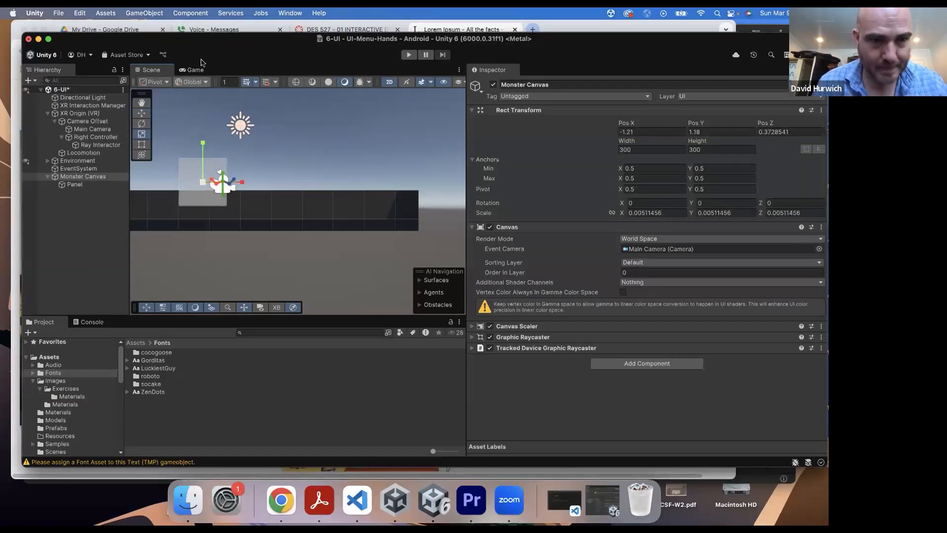
{"action": "left_click", "coordinate": [198, 69]}
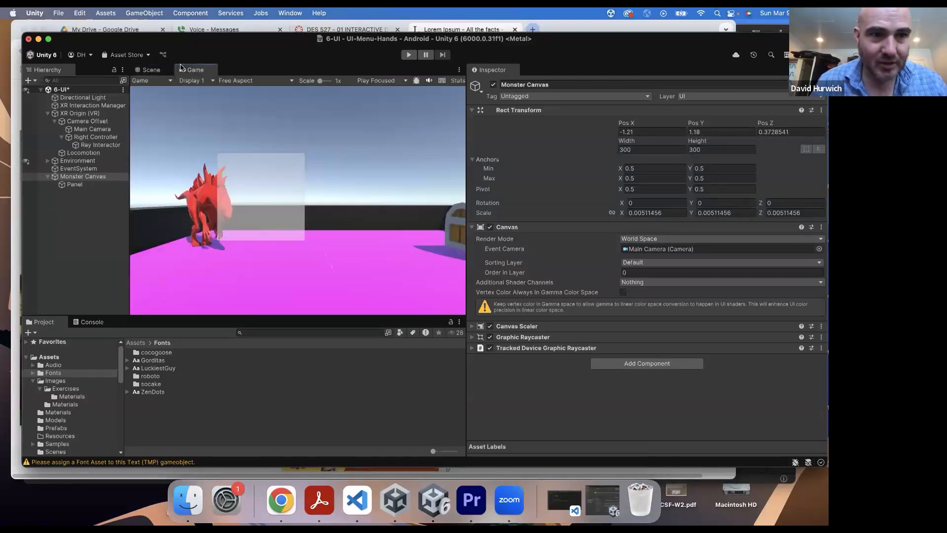
{"action": "left_click", "coordinate": [151, 70]}
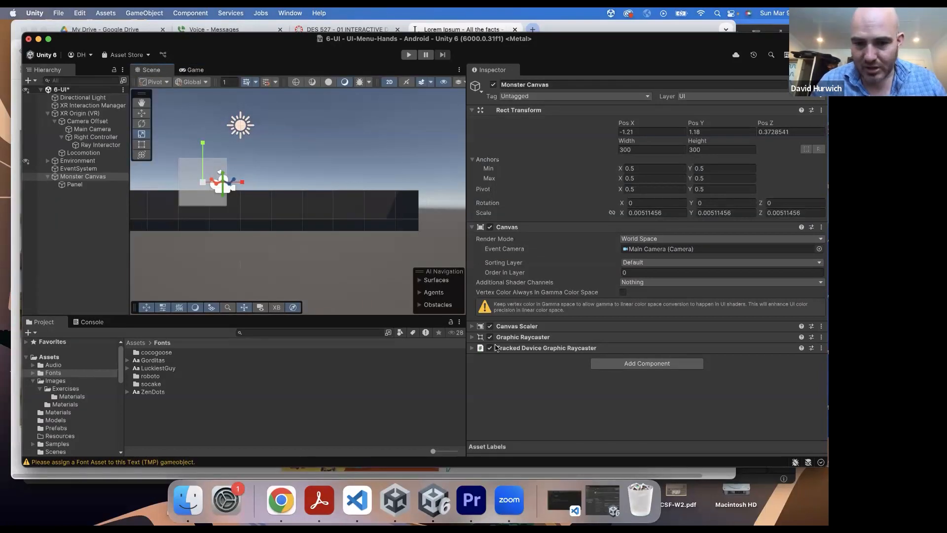
Rename the panel inside the Monster Canvas to "Background"
{"action": "left_click", "coordinate": [73, 185]}
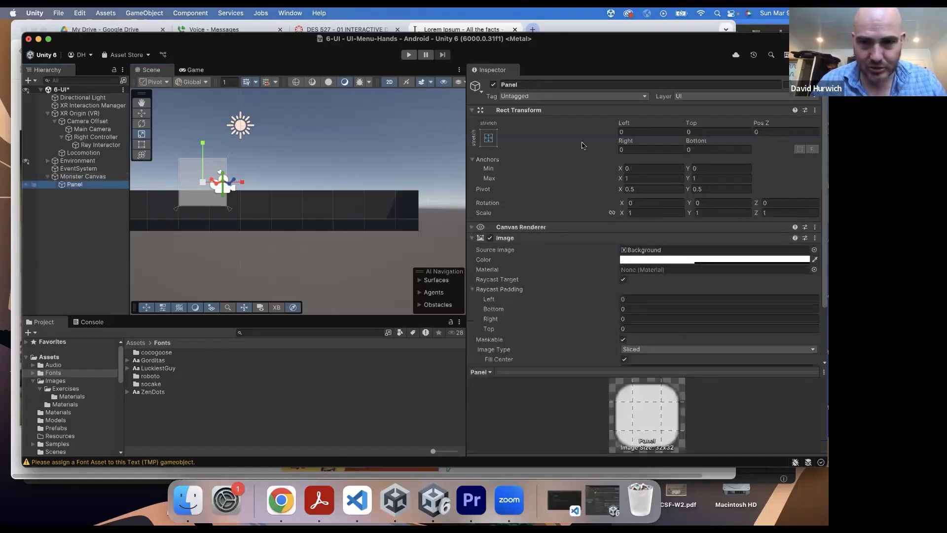
{"action": "left_click", "coordinate": [564, 84]}
{"action": "type", "text": "Background"}
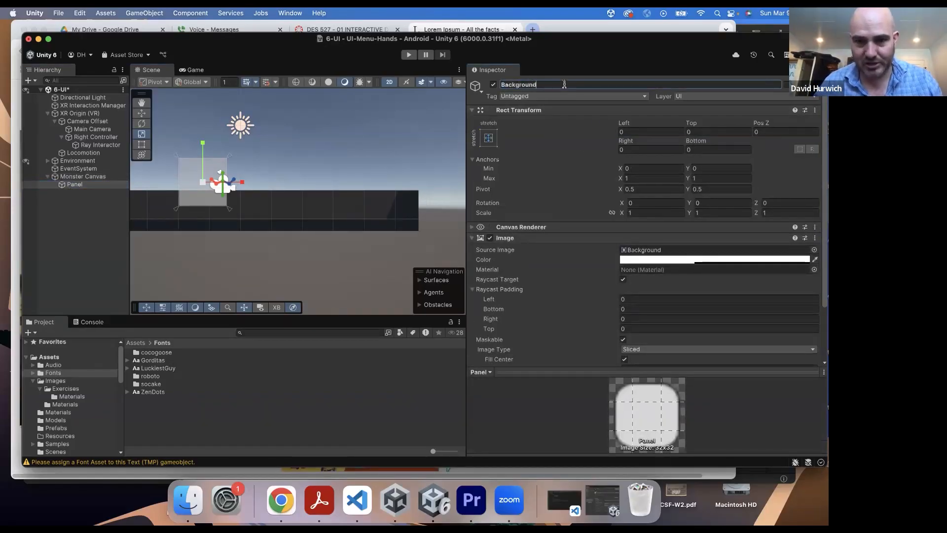
{"action": "key", "text": "Return"}
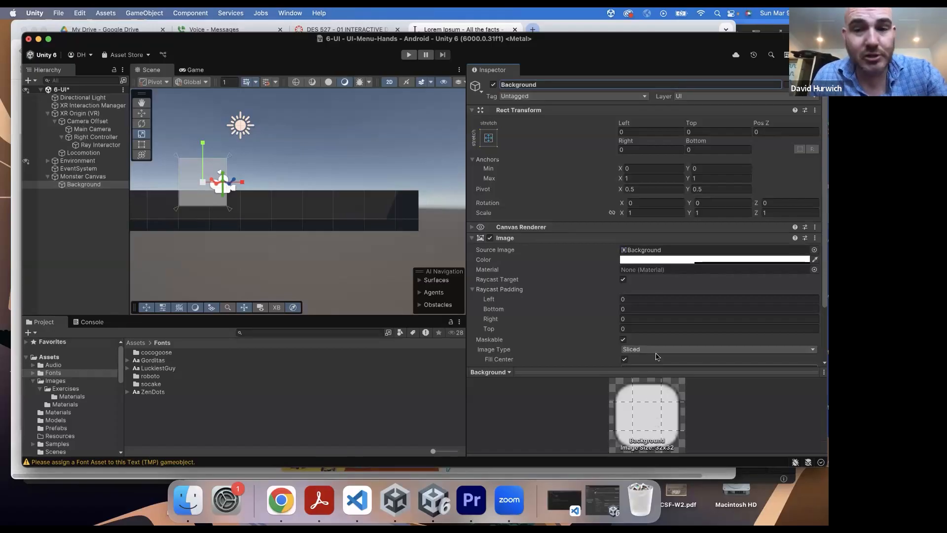
Try pure red FF0000 as the Background panel's image color and preview it in the Game view
{"action": "left_click", "coordinate": [636, 261]}
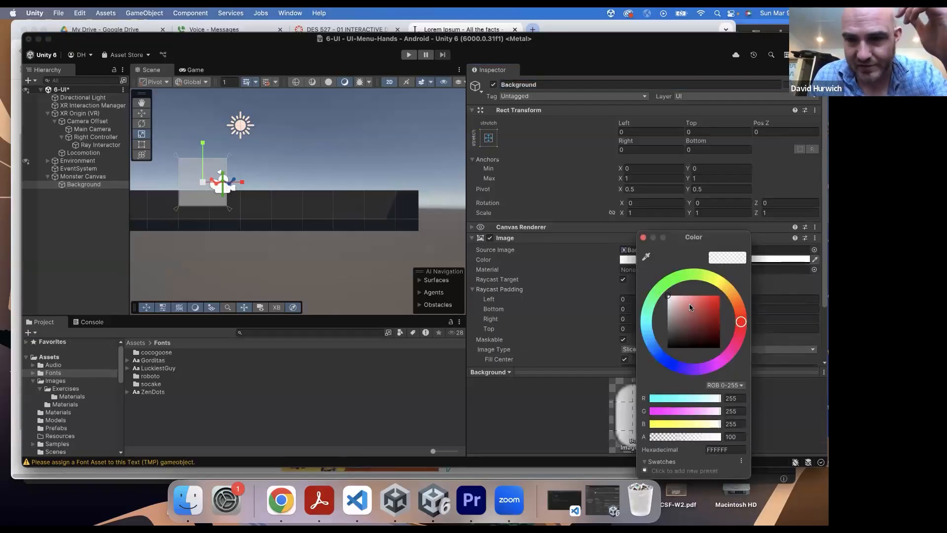
{"action": "left_click_drag", "start_coordinate": [690, 307], "coordinate": [721, 295]}
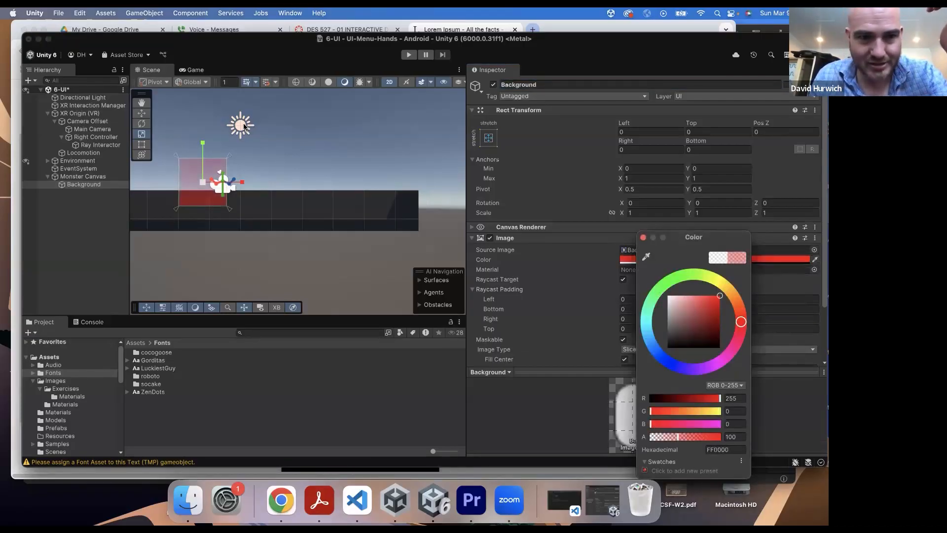
{"action": "left_click", "coordinate": [195, 69]}
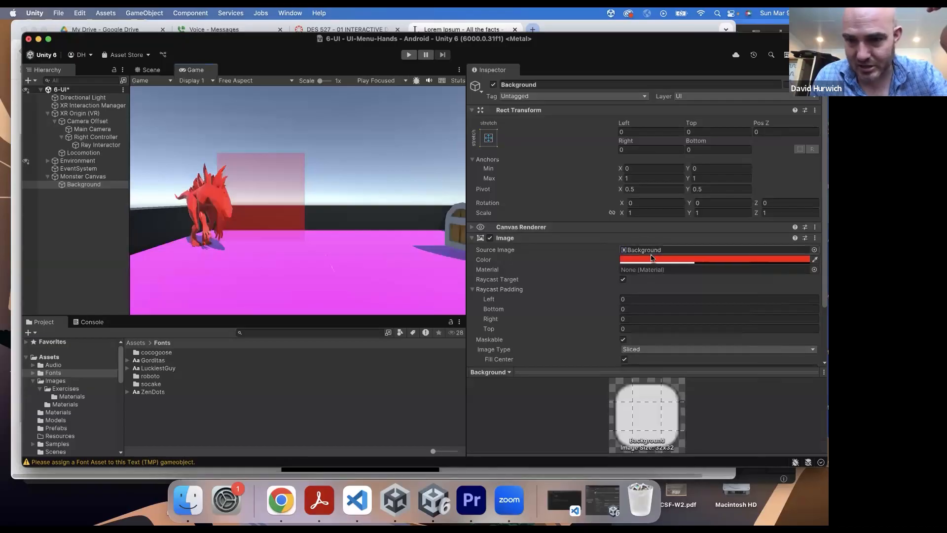
Set the Background panel's image color to blue 00BCF6 and increase its alpha to make it more than half opaque
{"action": "left_click", "coordinate": [652, 259]}
{"action": "left_click", "coordinate": [690, 285]}
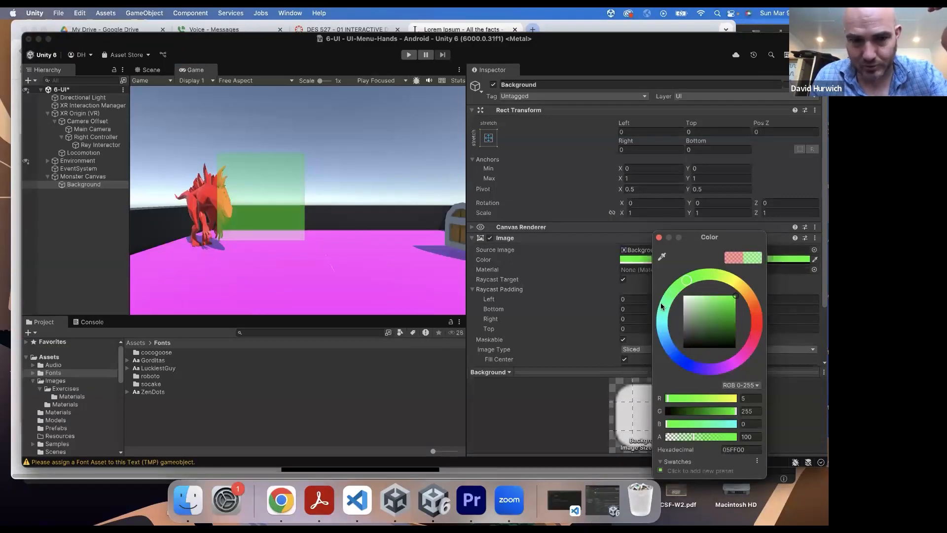
{"action": "left_click", "coordinate": [665, 334]}
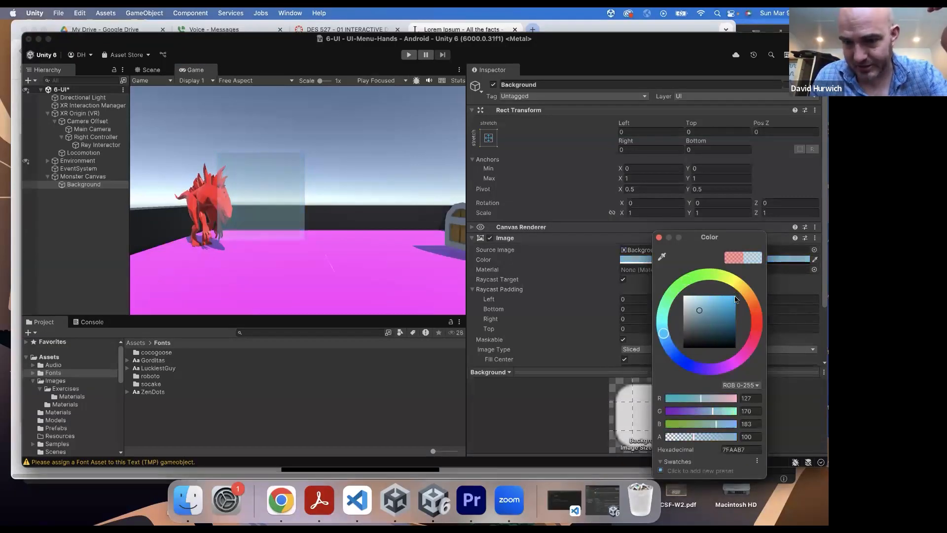
{"action": "left_click_drag", "start_coordinate": [706, 237], "coordinate": [638, 90]}
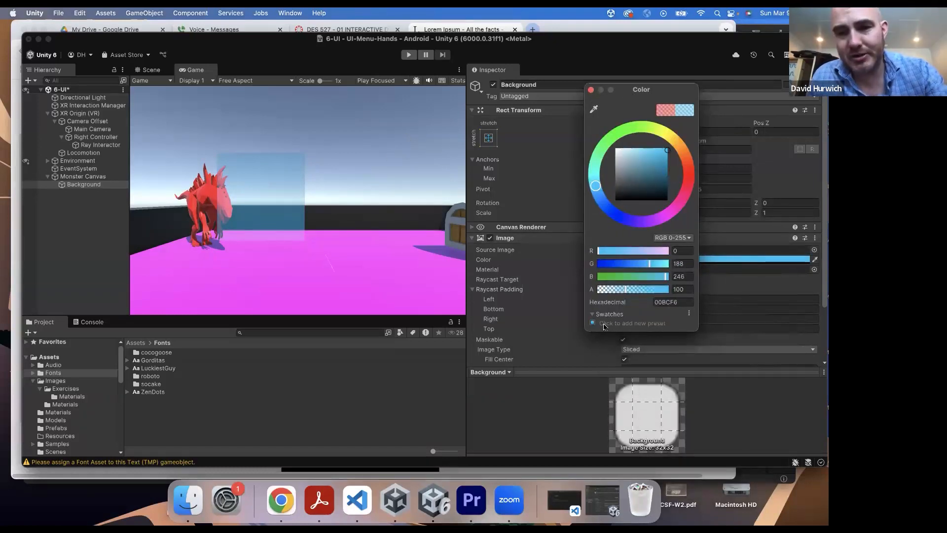
{"action": "mouse_move", "coordinate": [624, 292]}
{"action": "left_mouse_down"}
{"action": "mouse_move", "coordinate": [594, 293]}
{"action": "mouse_move", "coordinate": [692, 296]}
{"action": "mouse_move", "coordinate": [641, 290]}
{"action": "left_mouse_up"}
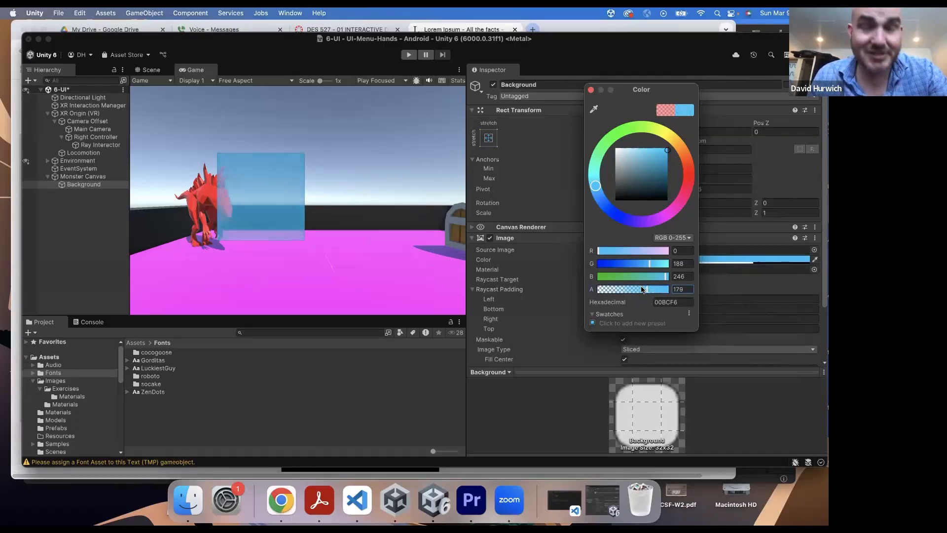
{"action": "left_click", "coordinate": [590, 90]}
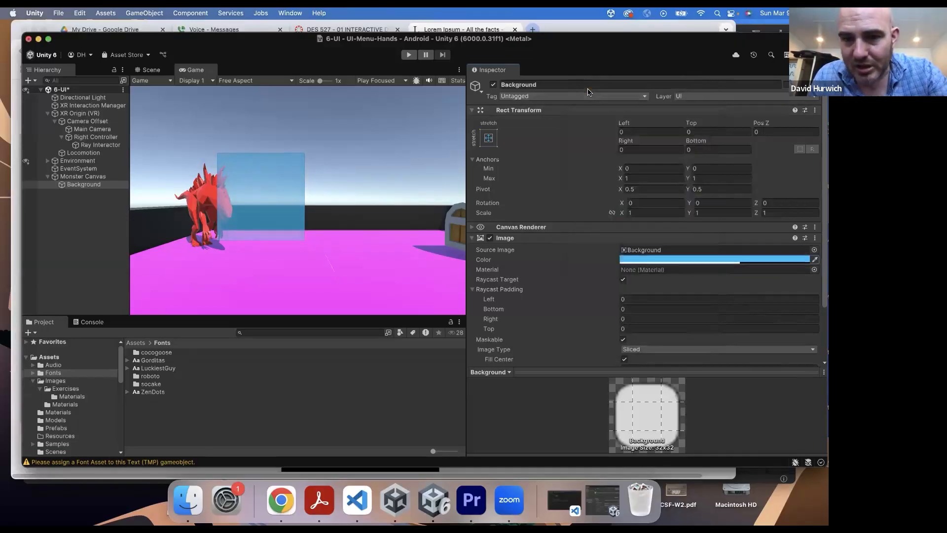
Collapse the Background panel's component sections and add a TextMeshPro text object inside the Monster Canvas
{"action": "left_click", "coordinate": [472, 239]}
{"action": "left_click", "coordinate": [471, 160]}
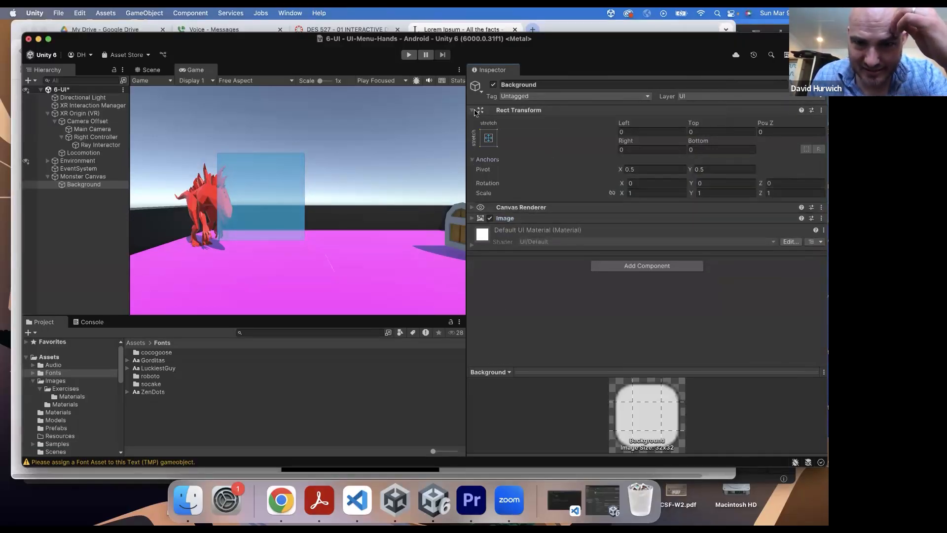
{"action": "left_click", "coordinate": [472, 110]}
{"action": "left_click", "coordinate": [69, 176]}
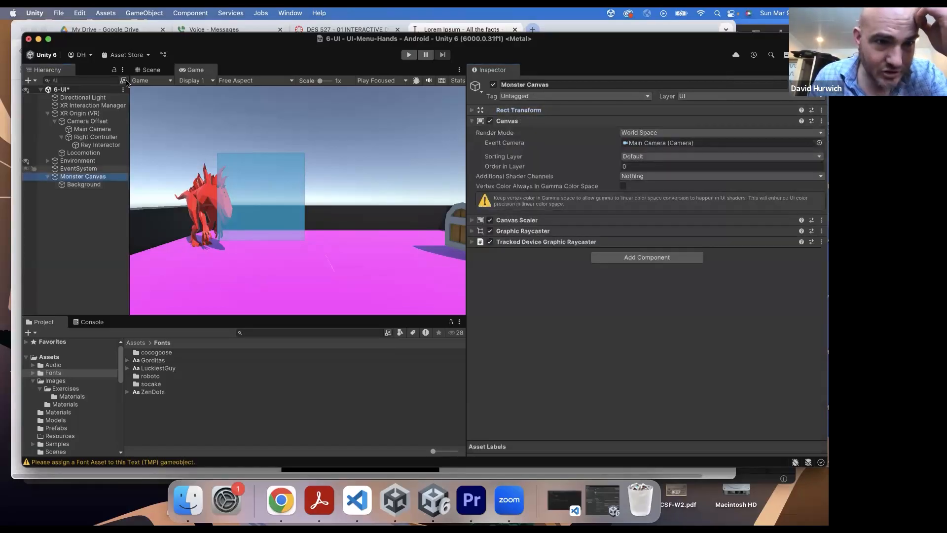
{"action": "left_click", "coordinate": [146, 14]}
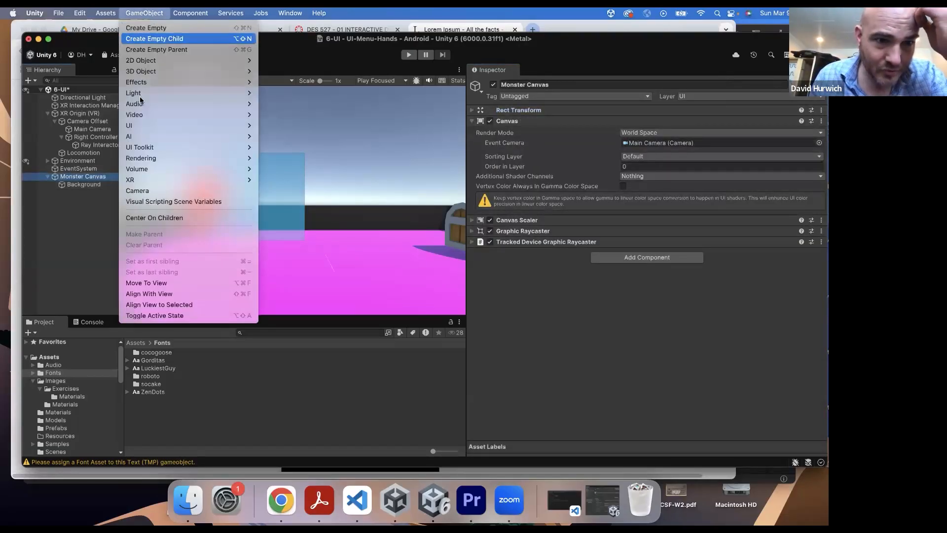
{"action": "mouse_move", "coordinate": [143, 125]}
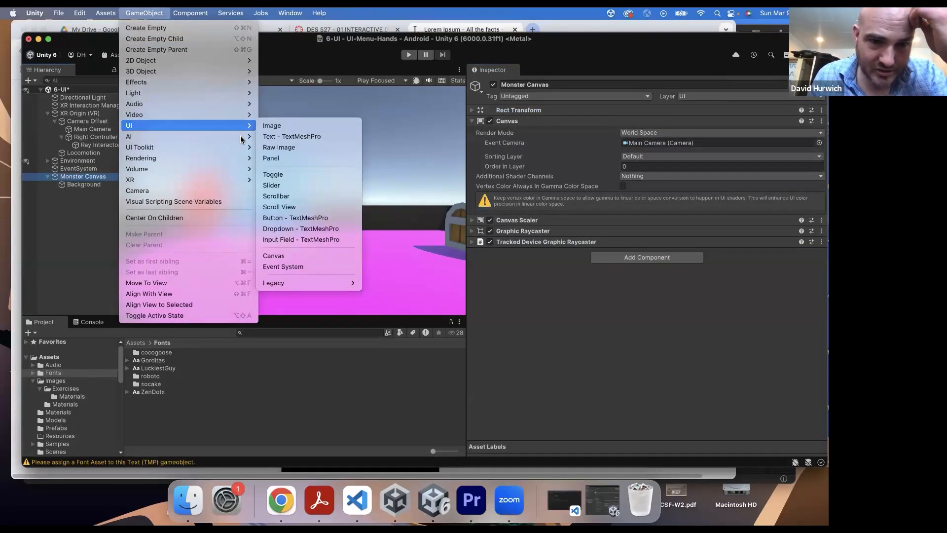
{"action": "left_click", "coordinate": [306, 138]}
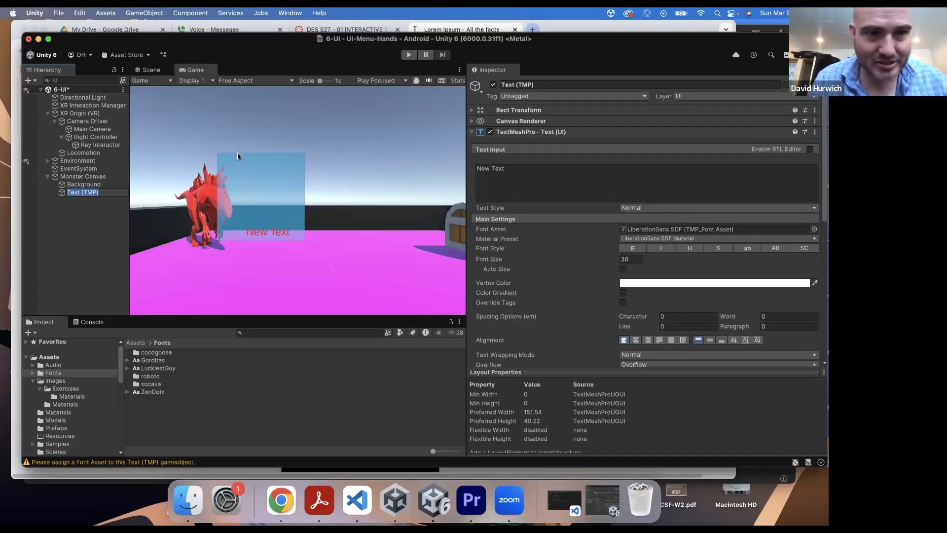
Change the new text's content to "Make Monster Visible" while viewing it in the Scene view
{"action": "left_click", "coordinate": [158, 69]}
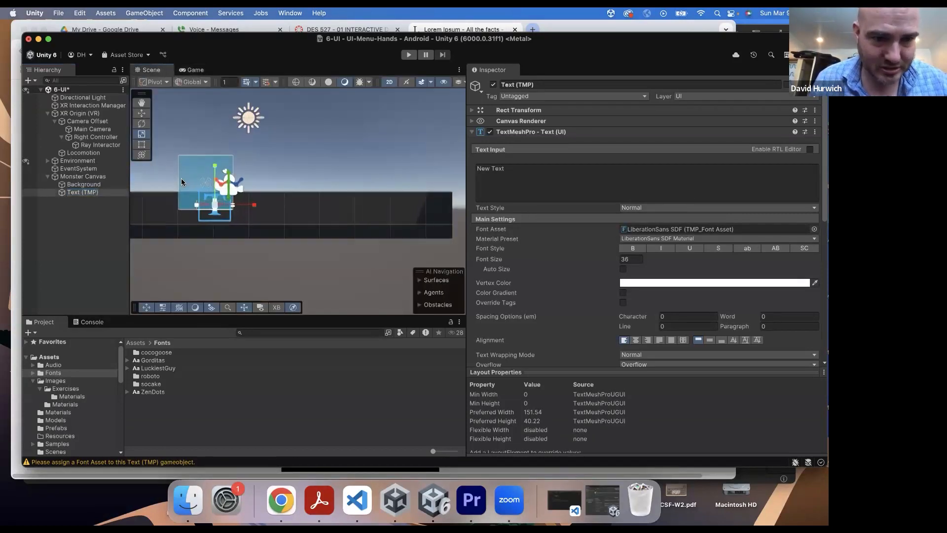
{"action": "scroll", "coordinate": [181, 179], "scroll_direction": "up", "scroll_amount": 3}
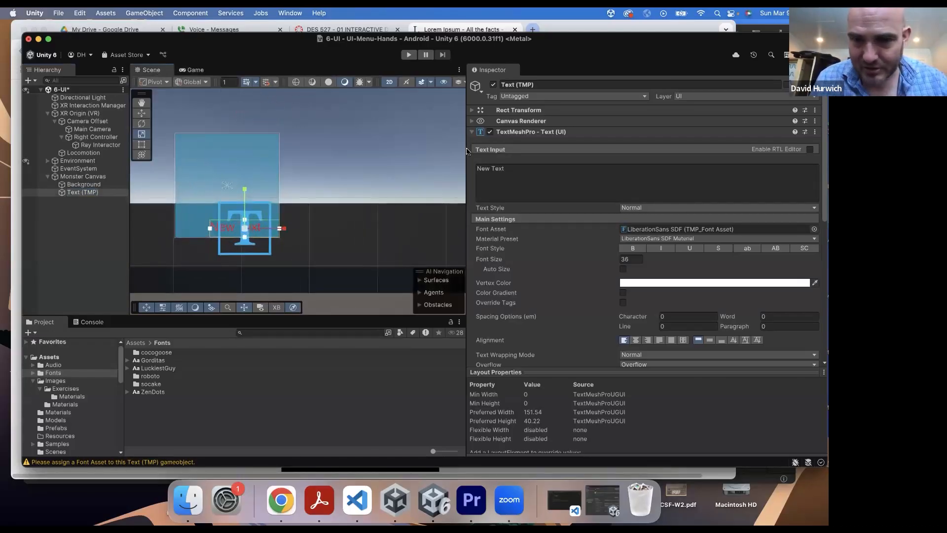
{"action": "left_click", "coordinate": [555, 190]}
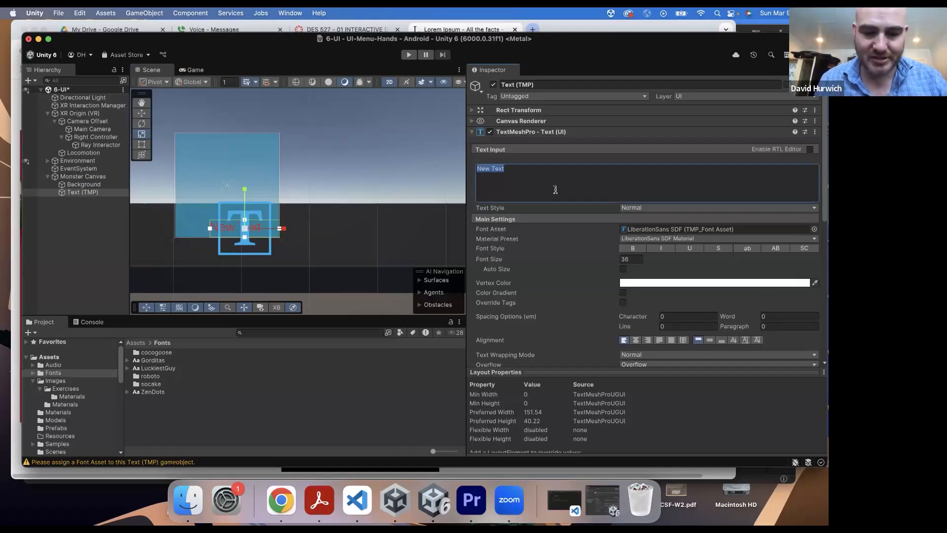
{"action": "type", "text": "Make"}
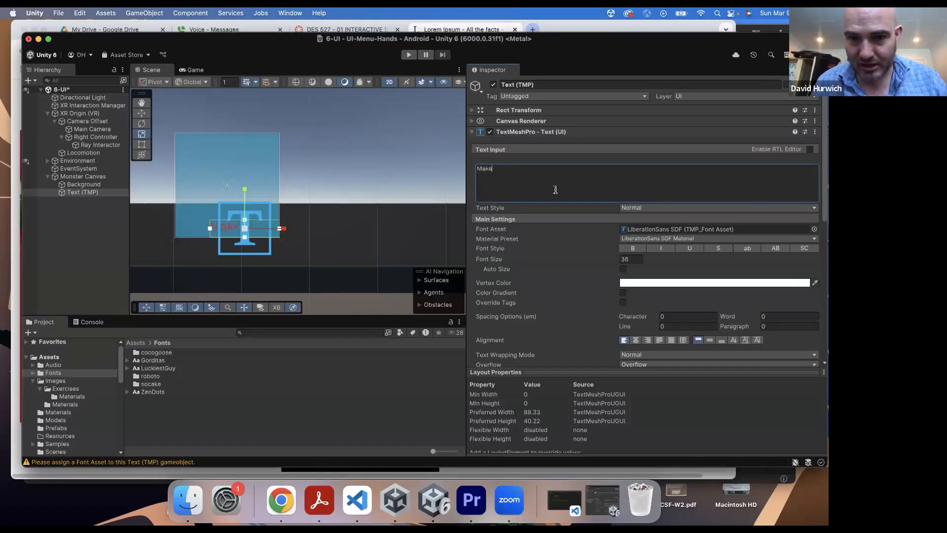
{"action": "type", "text": " Monster Vis"}
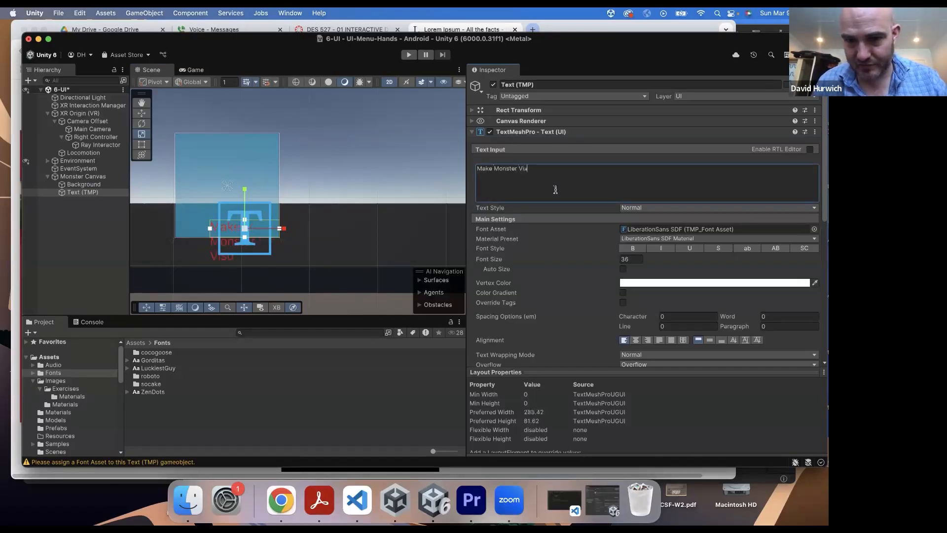
{"action": "type", "text": "ible"}
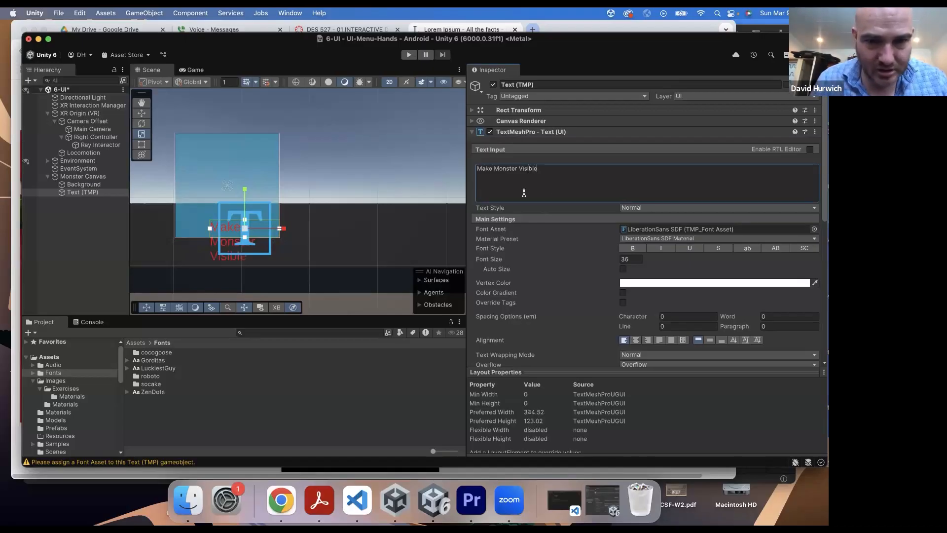
Reduce the text's font size to 20.75 and move it to the horizontal middle of the Background panel's upper half
{"action": "left_click", "coordinate": [624, 258]}
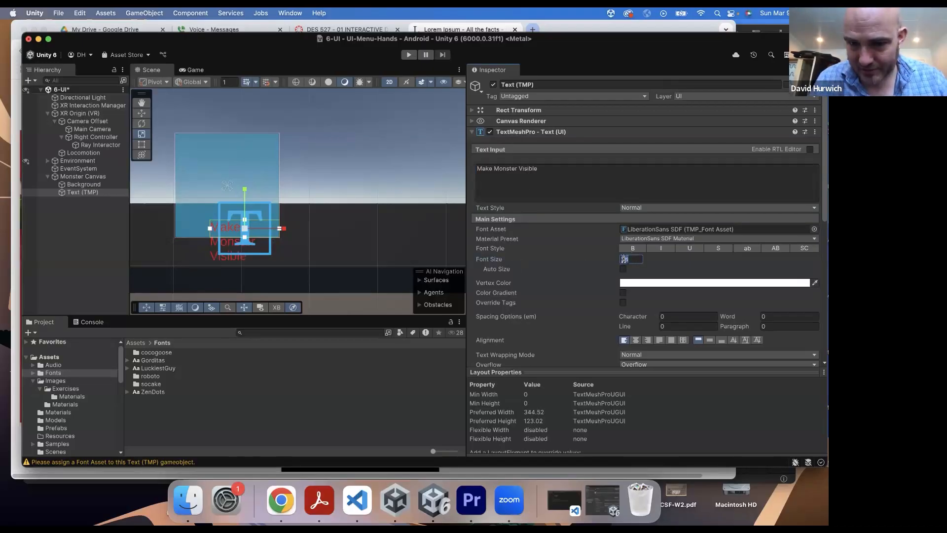
{"action": "left_click_drag", "start_coordinate": [609, 260], "coordinate": [363, 267]}
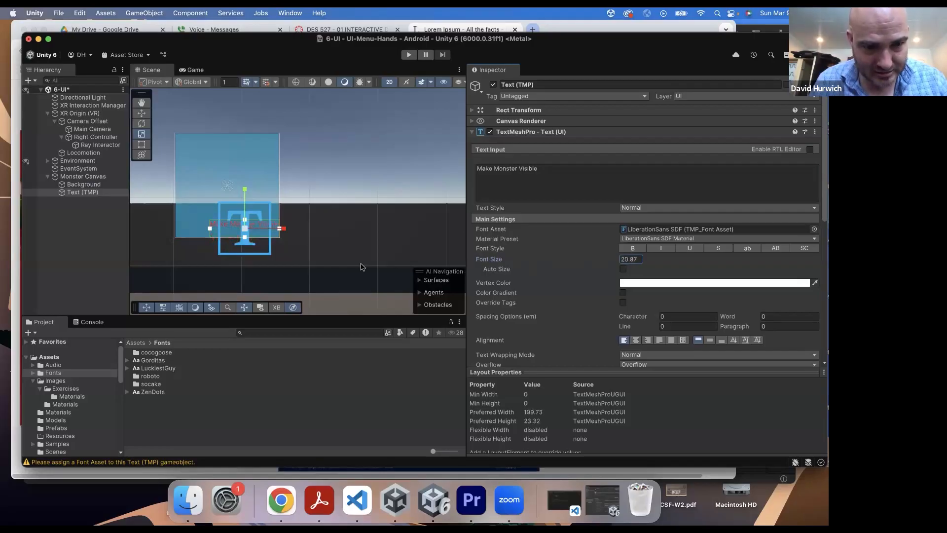
{"action": "left_click", "coordinate": [142, 113]}
{"action": "left_click_drag", "start_coordinate": [244, 195], "coordinate": [241, 137]}
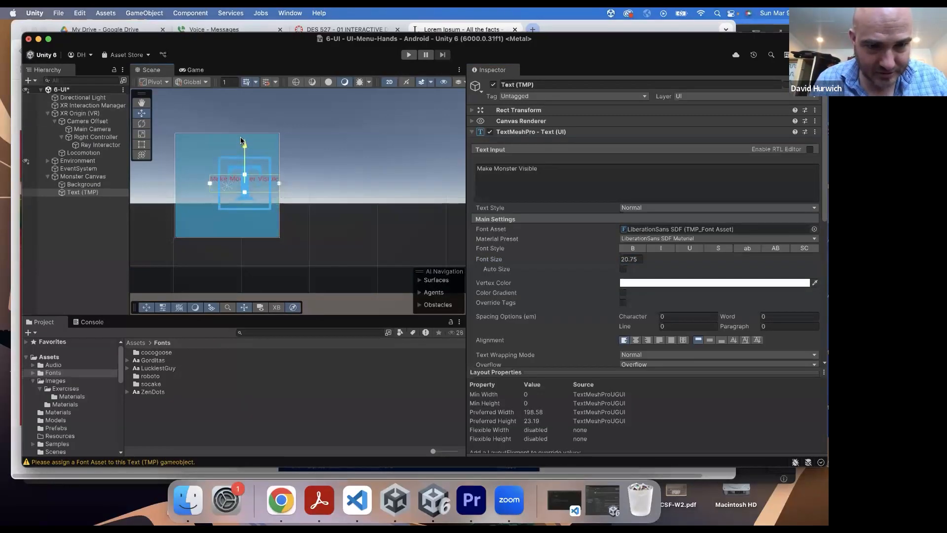
{"action": "left_click_drag", "start_coordinate": [284, 171], "coordinate": [269, 173]}
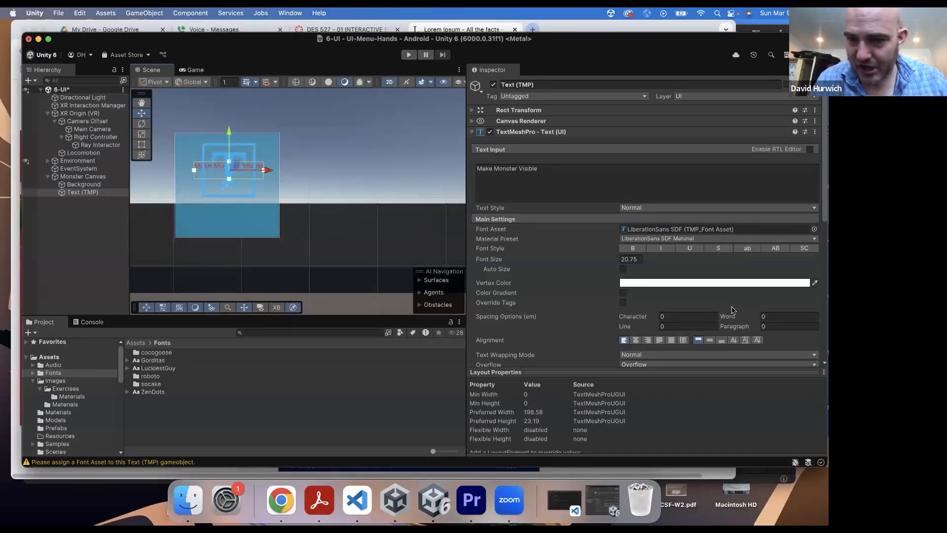
Check the material presets and TMP font assets available for the text, keeping LiberationSans SDF
{"action": "left_click", "coordinate": [645, 240]}
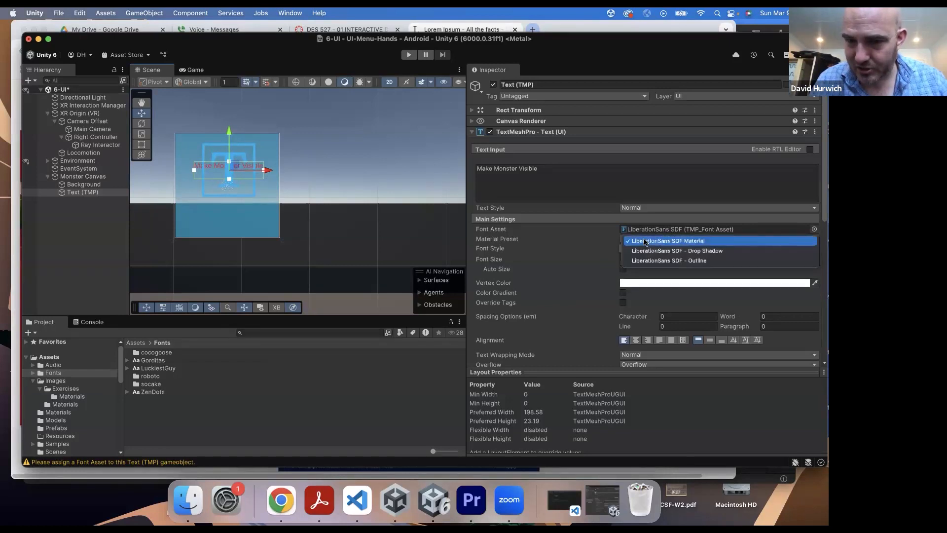
{"action": "left_click", "coordinate": [557, 256]}
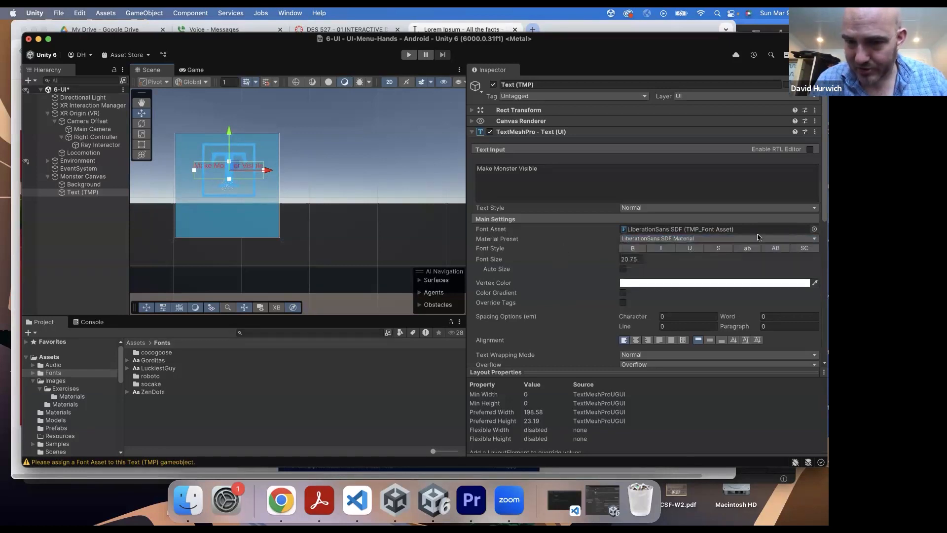
{"action": "left_click", "coordinate": [815, 230]}
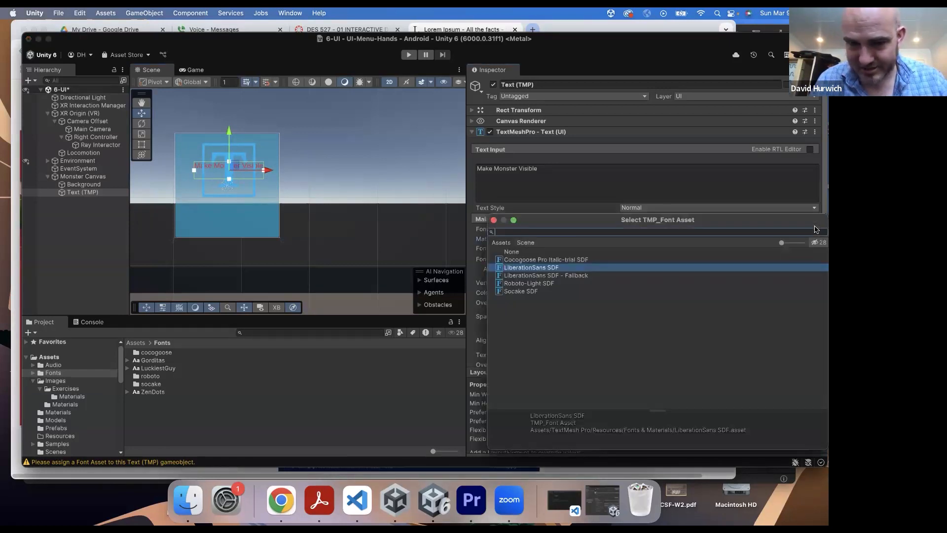
{"action": "left_click", "coordinate": [494, 220]}
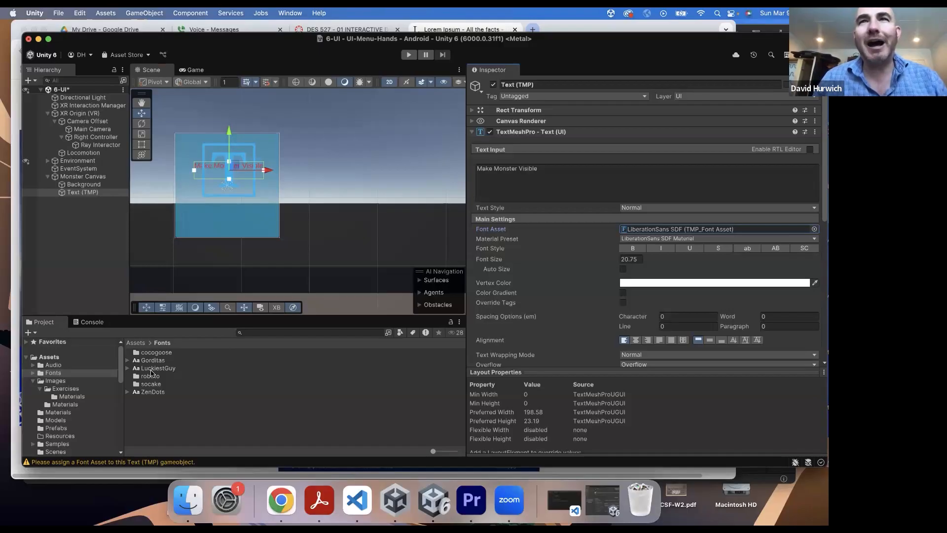
Examine the Gorditas, LuckiestGuy and ZenDots fonts in the Fonts folder, and reselect the canvas text
{"action": "left_click", "coordinate": [156, 361]}
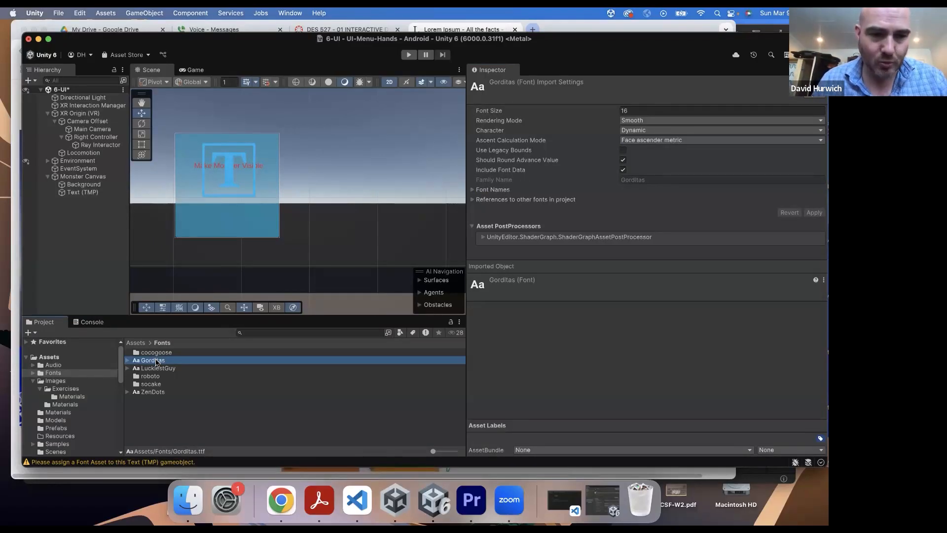
{"action": "left_click", "coordinate": [161, 370]}
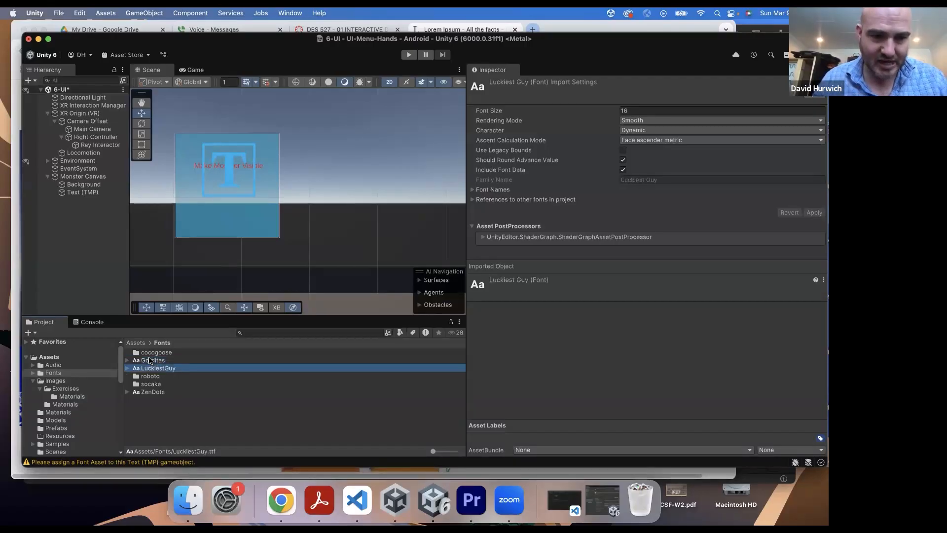
{"action": "left_click", "coordinate": [150, 361]}
{"action": "left_click", "coordinate": [153, 393]}
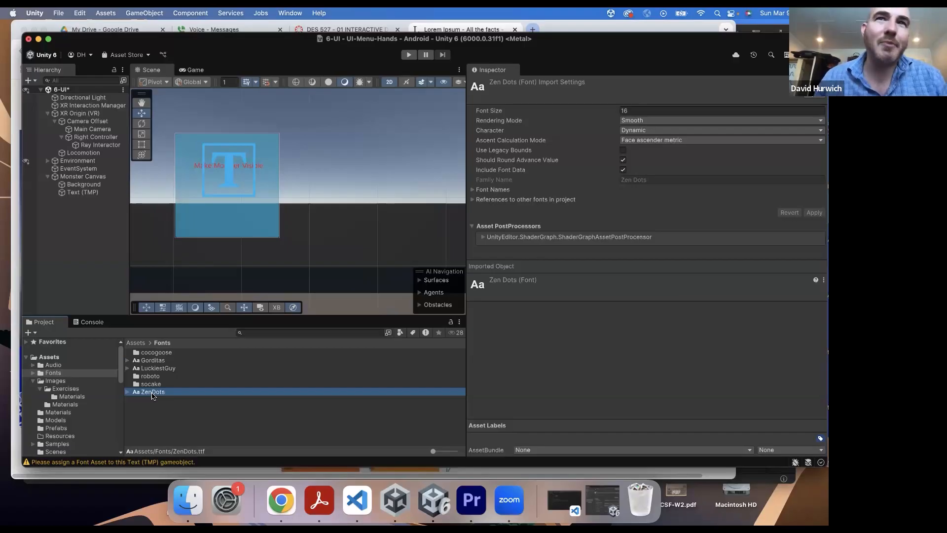
{"action": "left_click", "coordinate": [233, 163]}
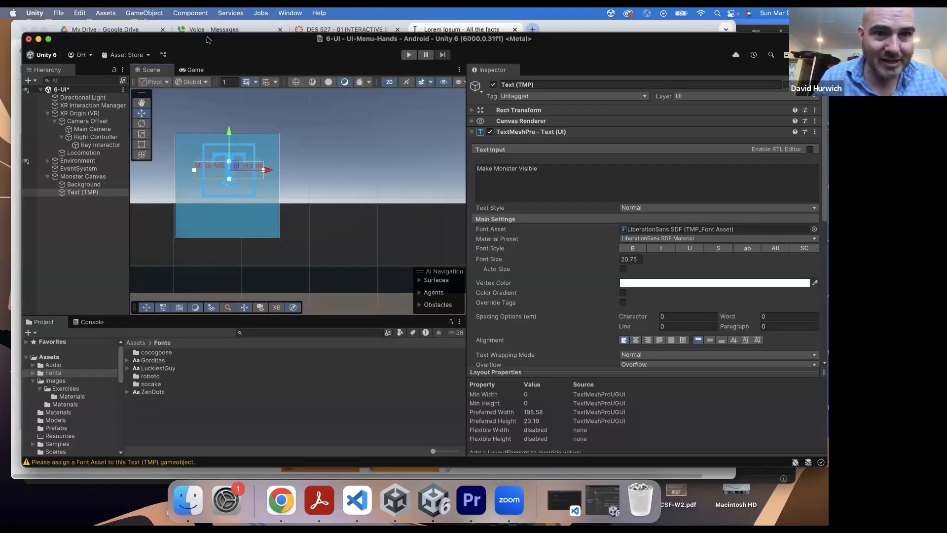
Generate a font atlas in the Font Asset Creator with ZenDots as the source font
{"action": "left_click", "coordinate": [282, 15]}
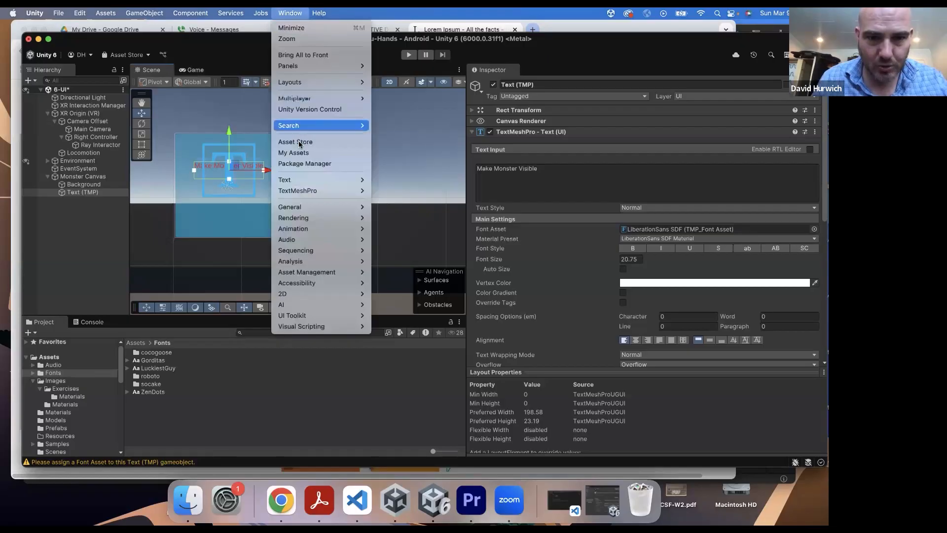
{"action": "mouse_move", "coordinate": [309, 191]}
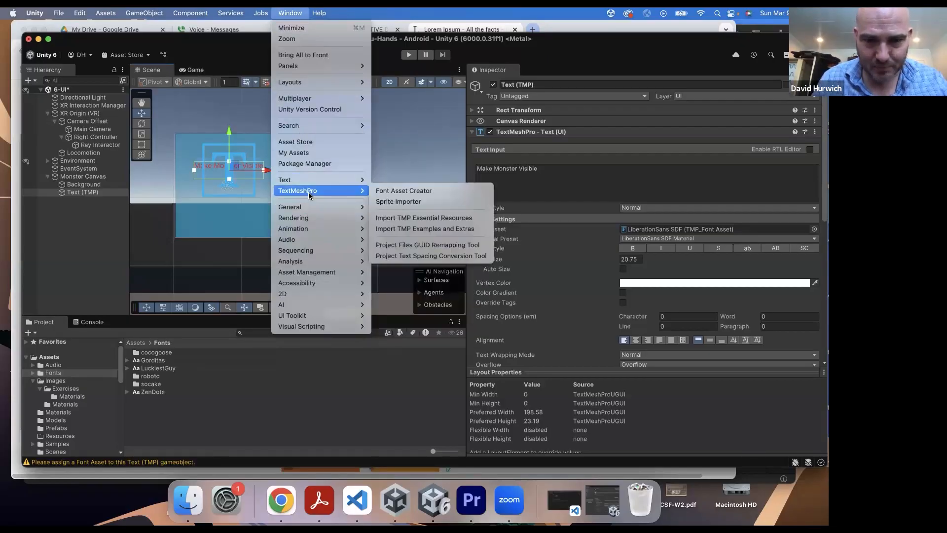
{"action": "left_click", "coordinate": [408, 194]}
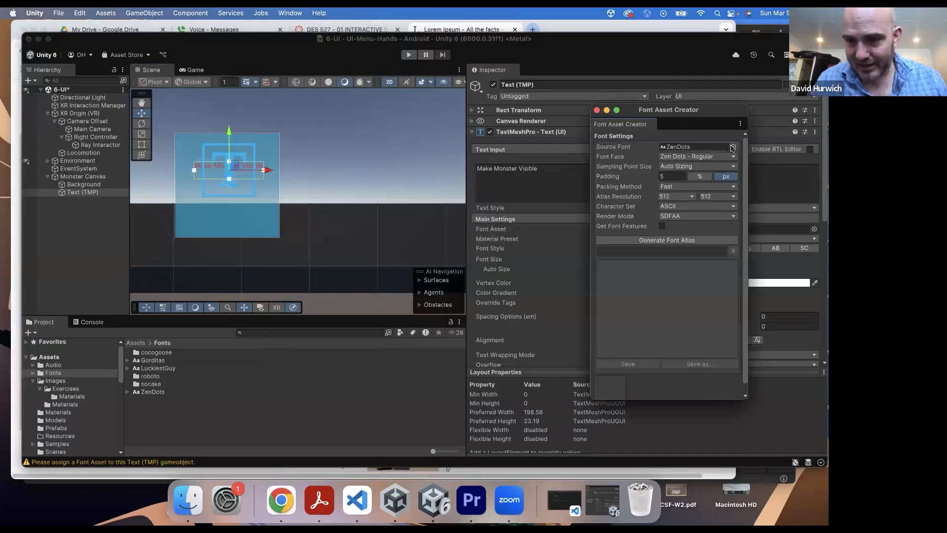
{"action": "left_click_drag", "start_coordinate": [150, 392], "coordinate": [703, 147]}
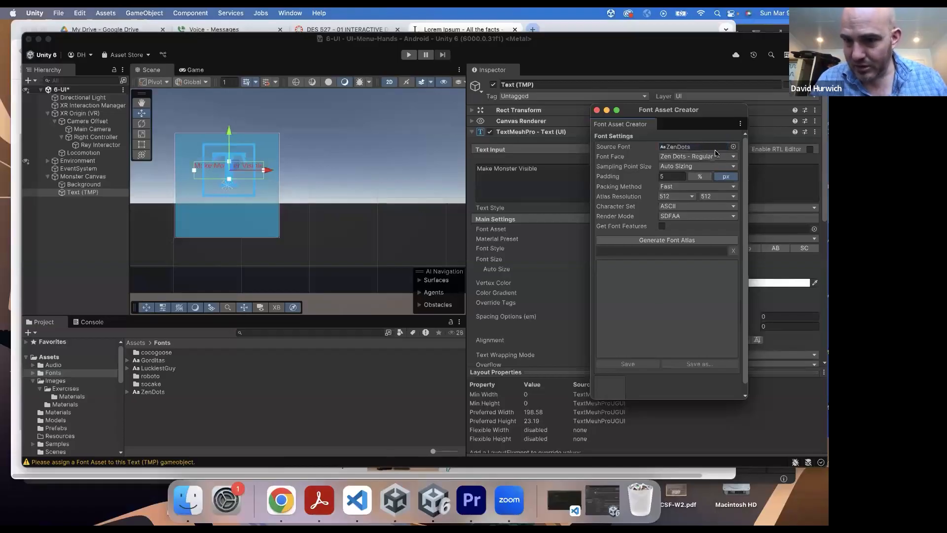
{"action": "left_click", "coordinate": [659, 240]}
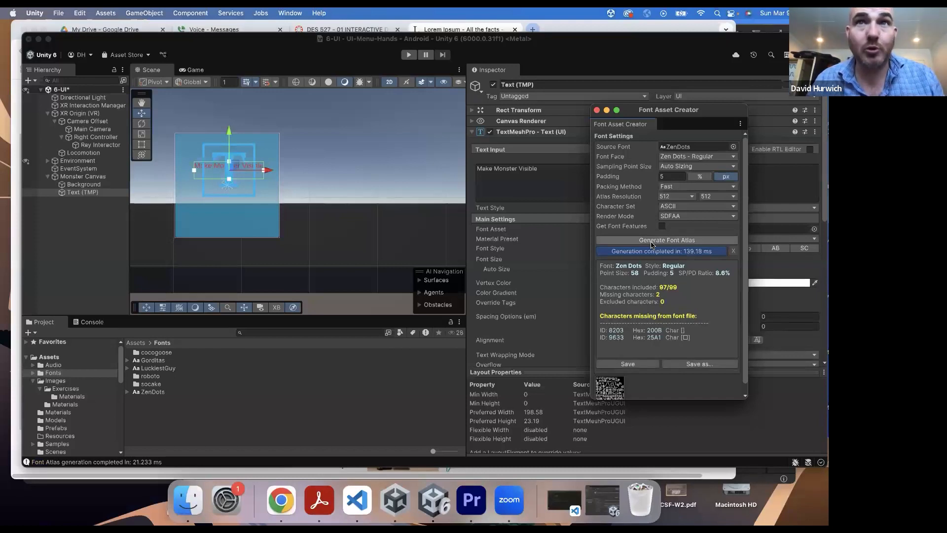
Save the generated font asset as "ZenDots SDF" in the Fonts folder, select it, and display the folder as large icons
{"action": "left_click", "coordinate": [625, 365]}
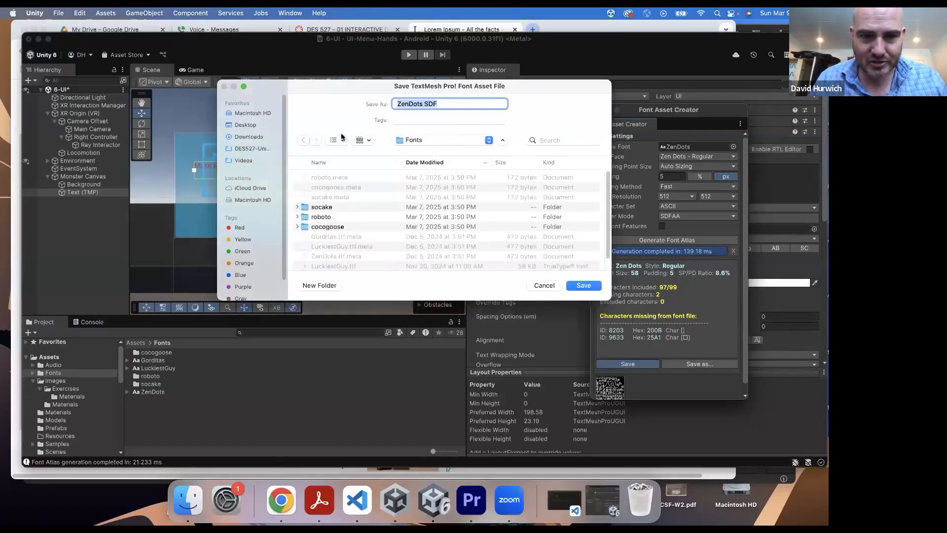
{"action": "left_click", "coordinate": [410, 140]}
{"action": "left_click", "coordinate": [410, 143]}
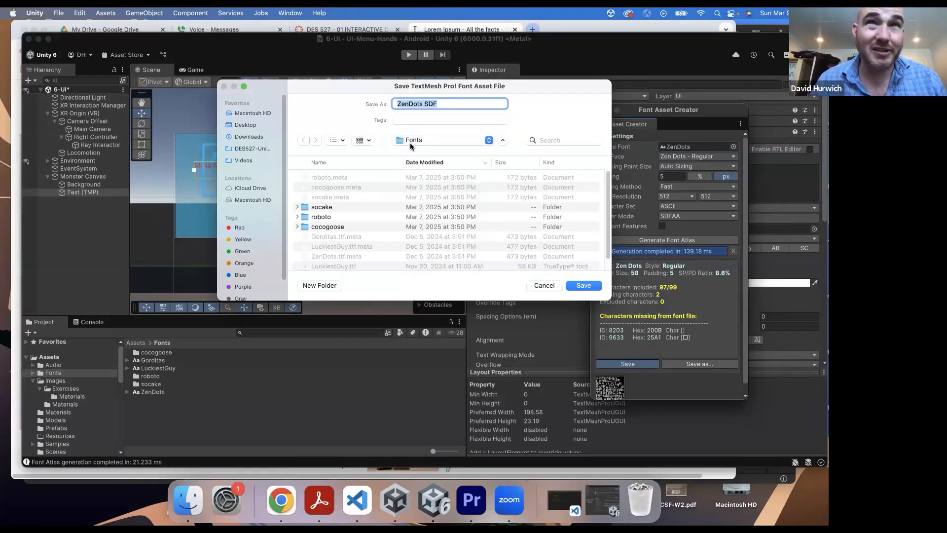
{"action": "left_click", "coordinate": [583, 286]}
{"action": "left_click", "coordinate": [150, 401]}
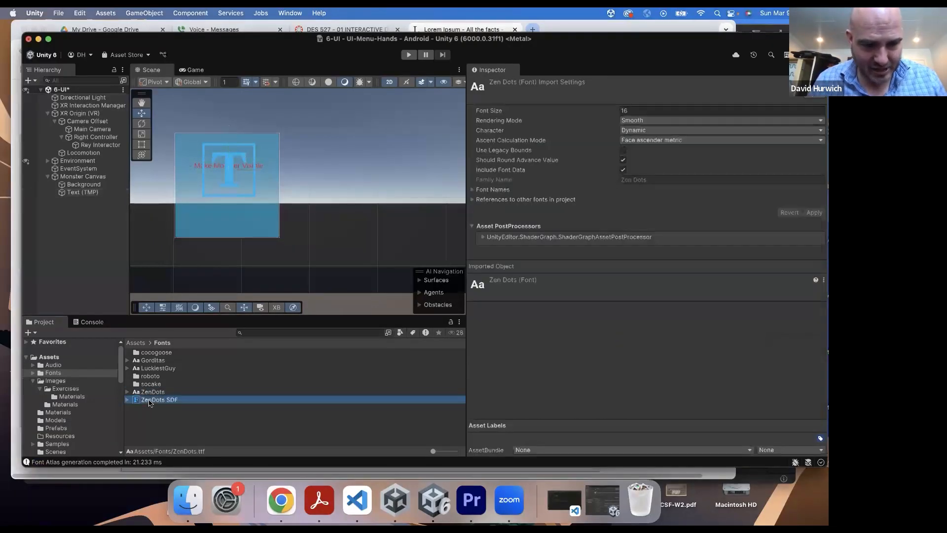
{"action": "left_click", "coordinate": [446, 452]}
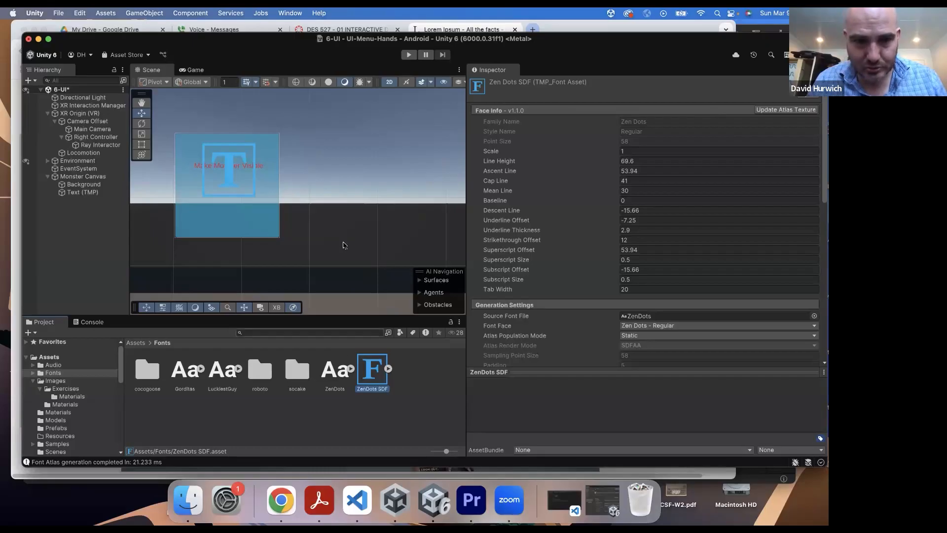
Generate a font atlas from the Gorditas source font in the Font Asset Creator and save it as "Gorditas SDF" in the Fonts folder
{"action": "left_click", "coordinate": [289, 13]}
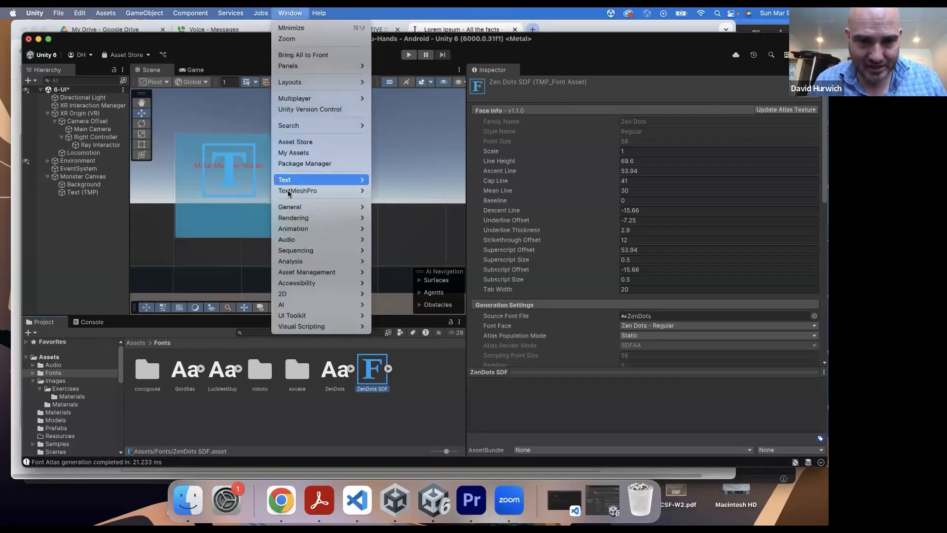
{"action": "mouse_move", "coordinate": [296, 192]}
{"action": "left_click", "coordinate": [399, 192]}
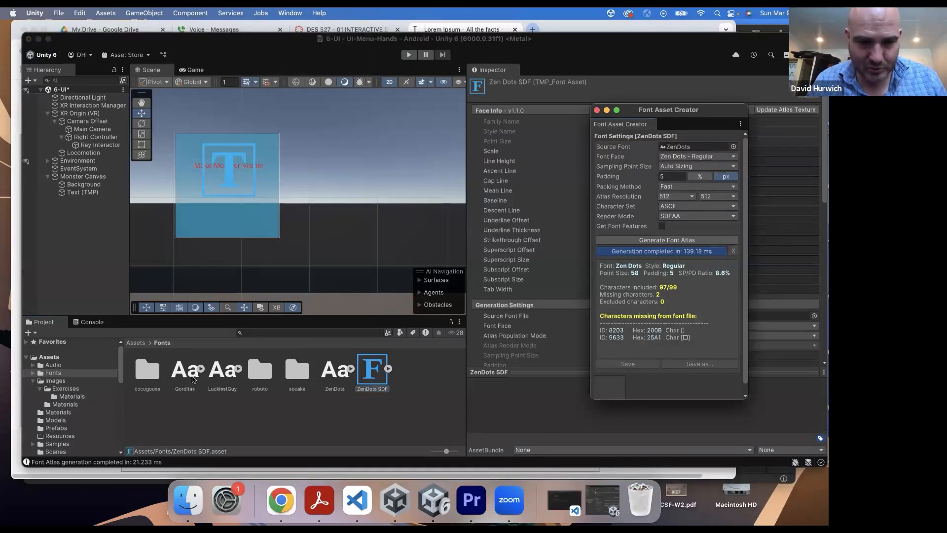
{"action": "left_click", "coordinate": [698, 149]}
{"action": "left_click_drag", "start_coordinate": [698, 149], "coordinate": [700, 150]}
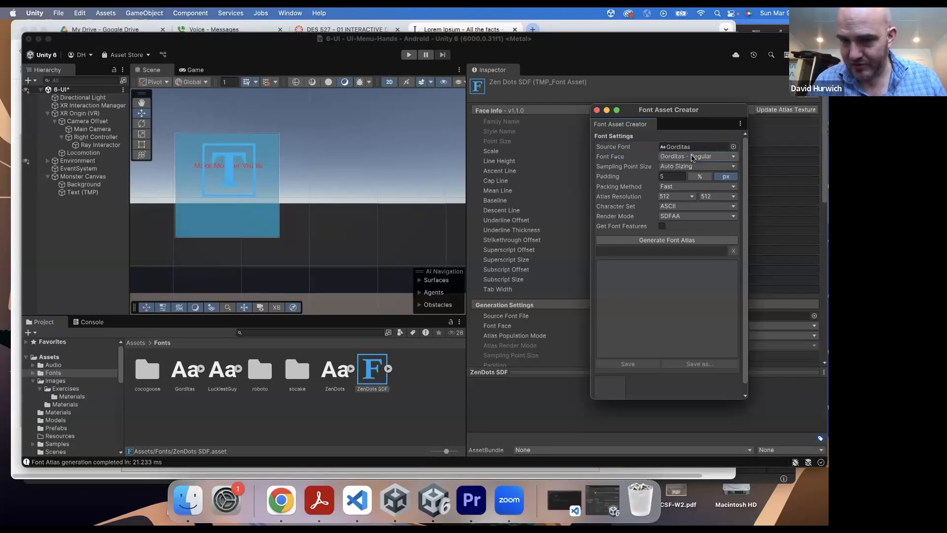
{"action": "left_click", "coordinate": [662, 241]}
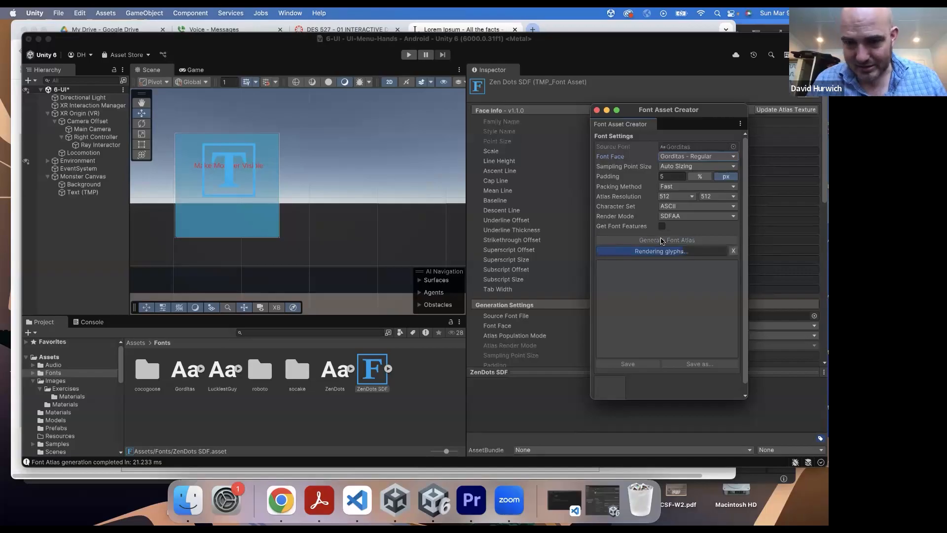
{"action": "left_click", "coordinate": [617, 364]}
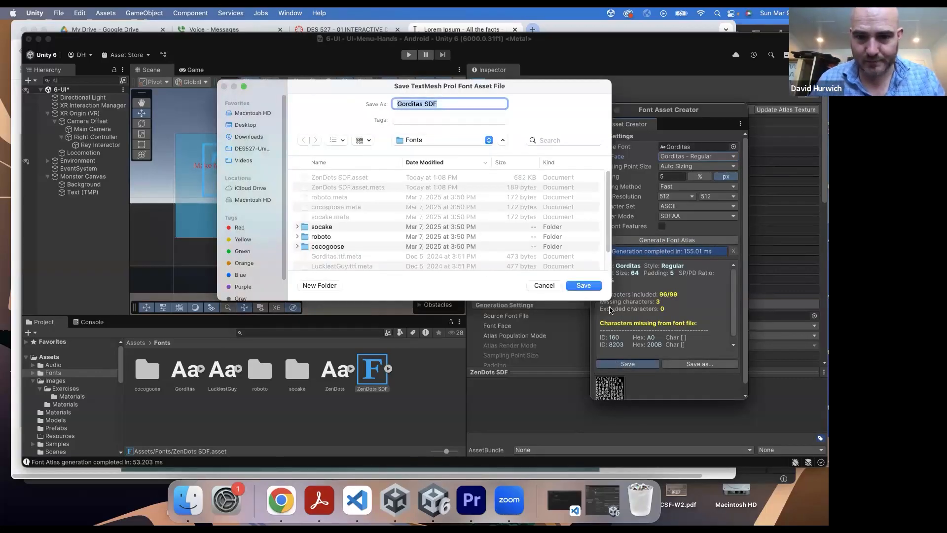
{"action": "left_click", "coordinate": [587, 286]}
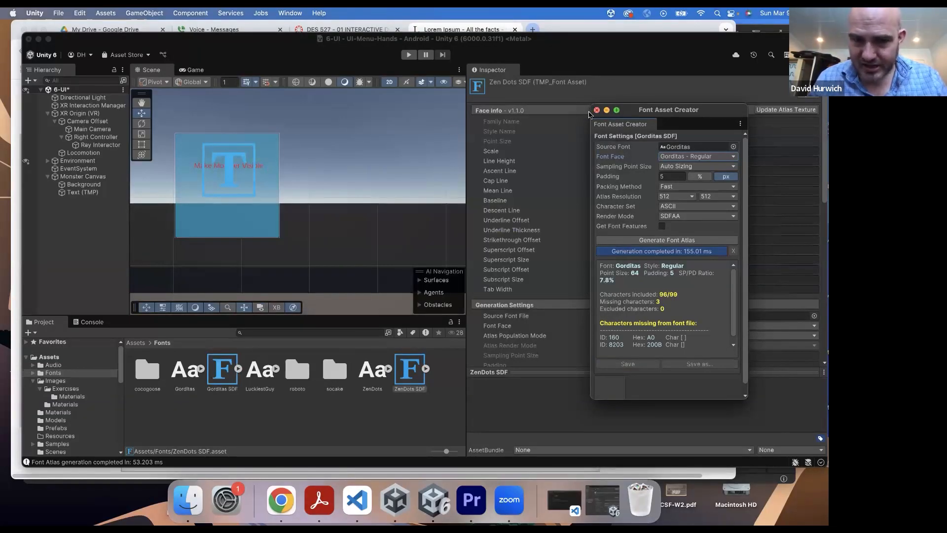
Try Gorditas SDF as the font asset of the "Make Monster Visible" text, and settle on ZenDots SDF
{"action": "left_click", "coordinate": [219, 164]}
{"action": "left_click", "coordinate": [83, 192]}
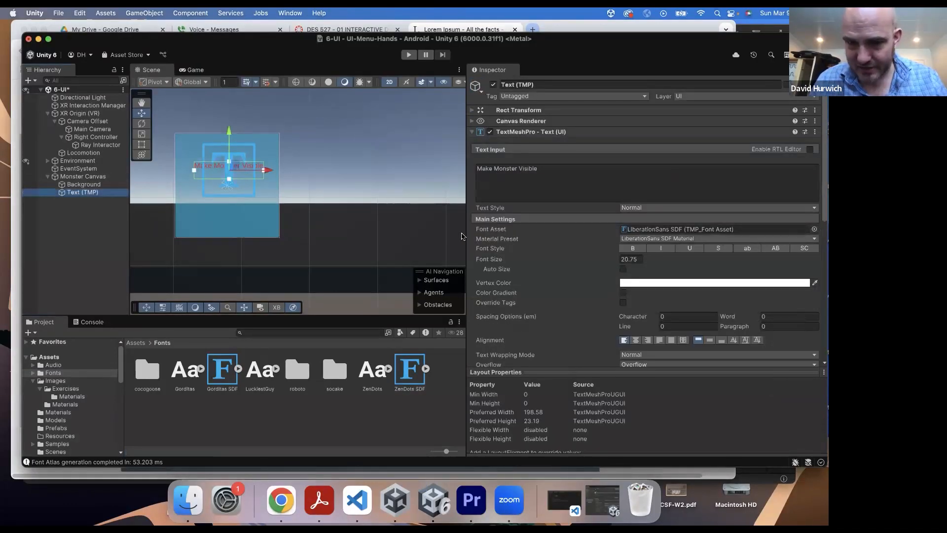
{"action": "left_click", "coordinate": [814, 229]}
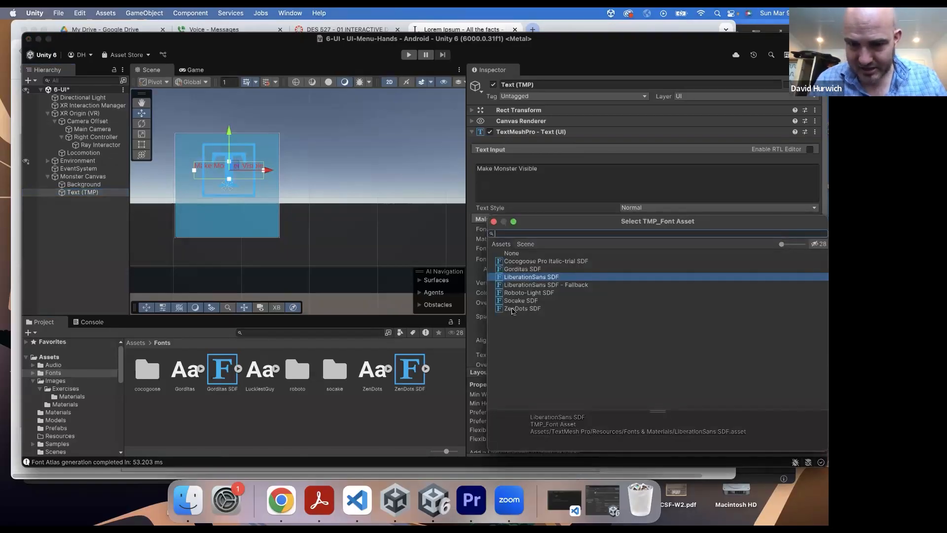
{"action": "left_click", "coordinate": [513, 269]}
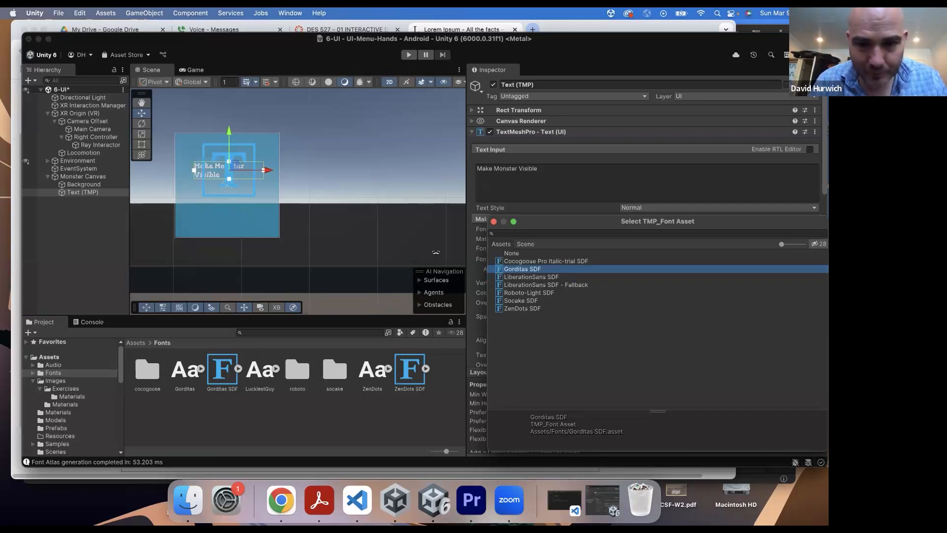
{"action": "left_click", "coordinate": [500, 308]}
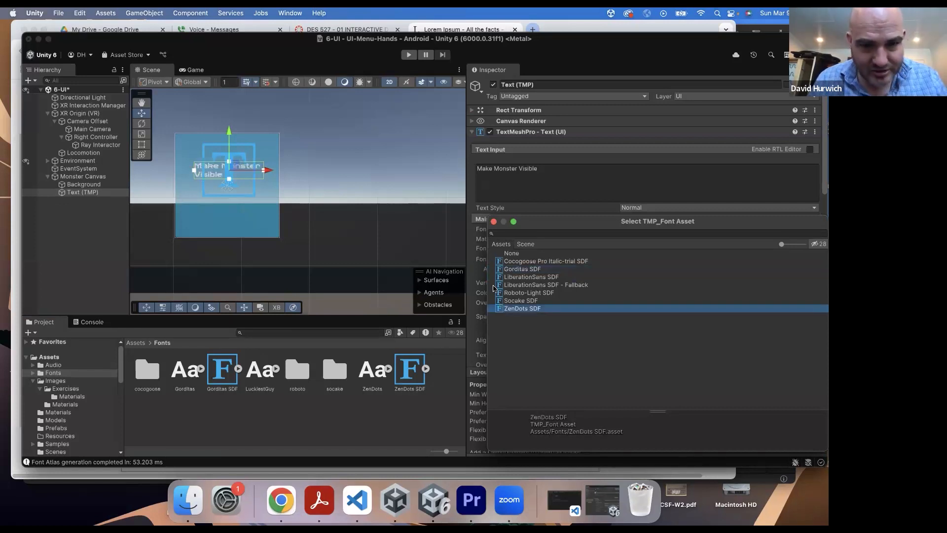
{"action": "left_click", "coordinate": [494, 222]}
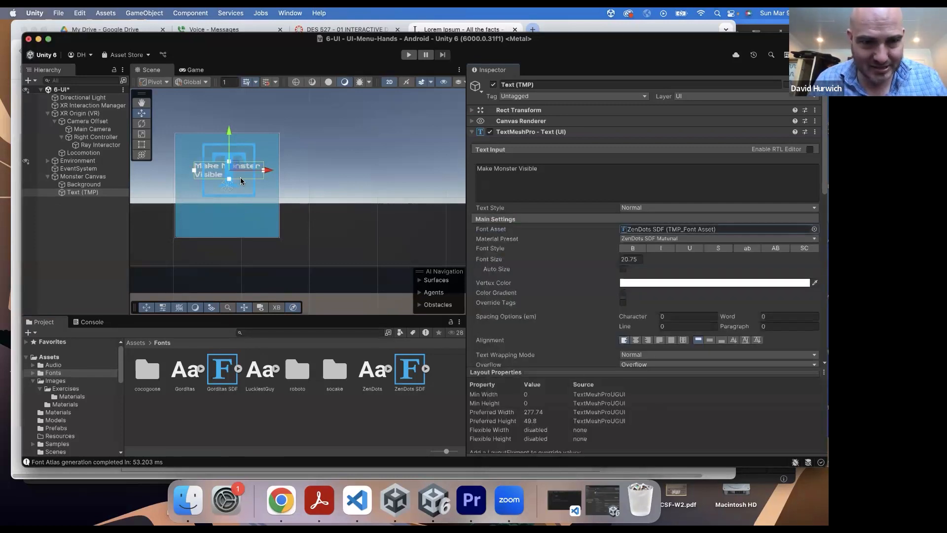
{"action": "scroll", "coordinate": [241, 180], "scroll_direction": "up", "scroll_amount": 1}
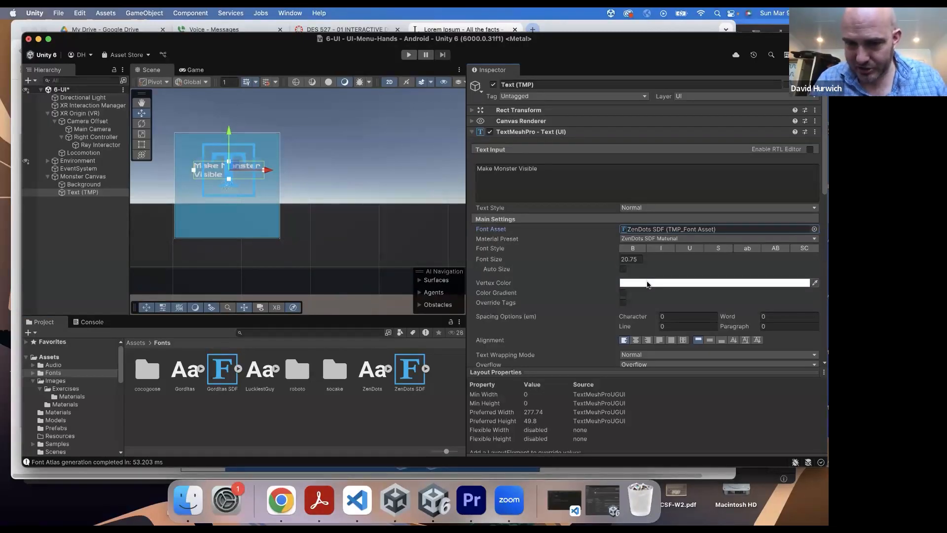
{"action": "scroll", "coordinate": [648, 285], "scroll_direction": "down", "scroll_amount": 1}
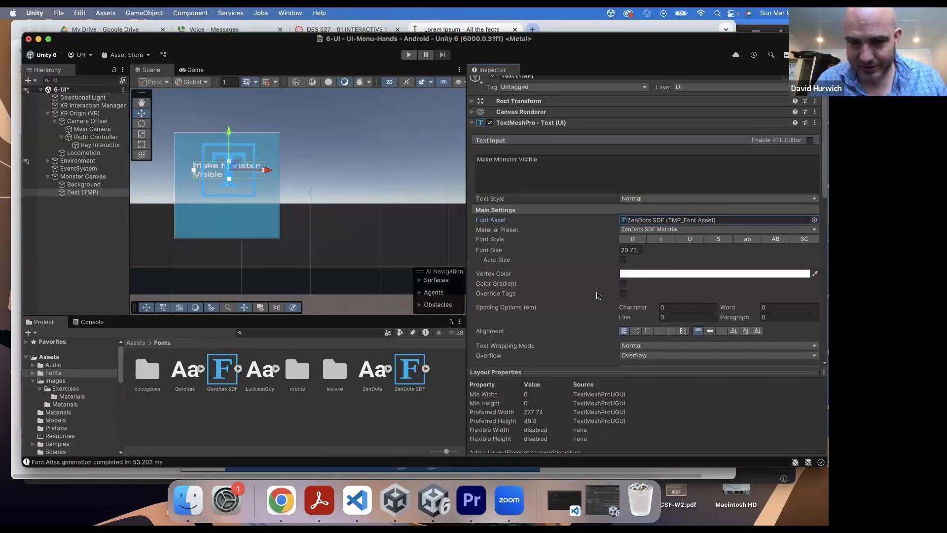
{"action": "scroll", "coordinate": [597, 295], "scroll_direction": "down", "scroll_amount": 5}
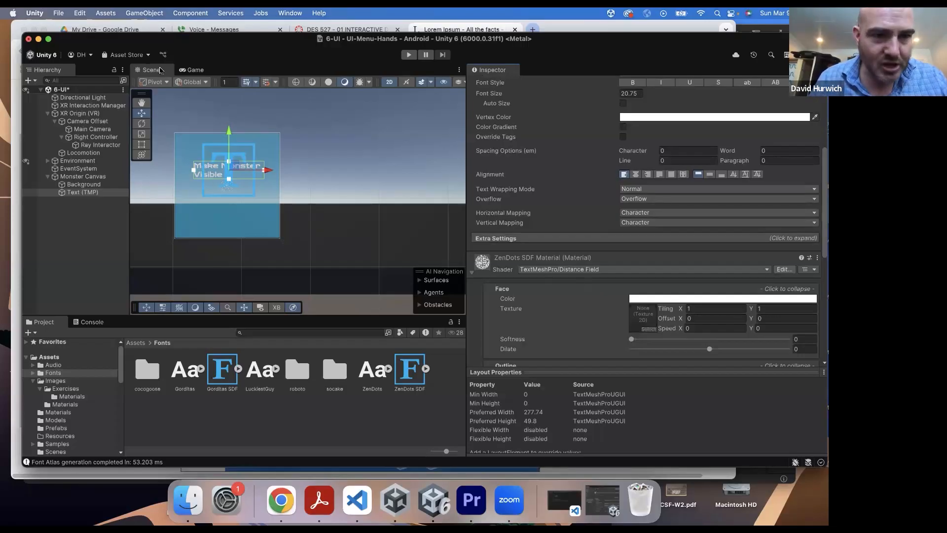
Add a TextMeshPro button to the Monster Canvas and shift it horizontally to centre it beneath the text
{"action": "left_click", "coordinate": [144, 12]}
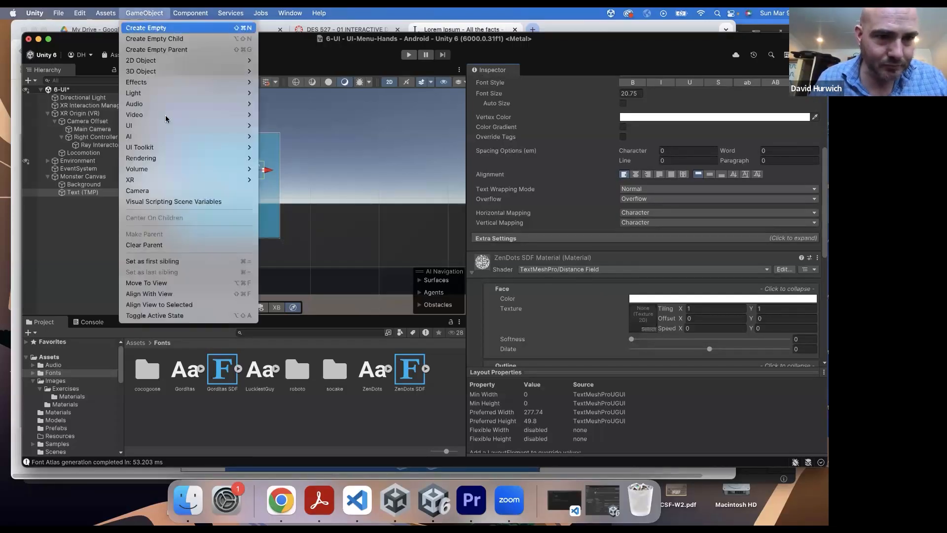
{"action": "mouse_move", "coordinate": [168, 126]}
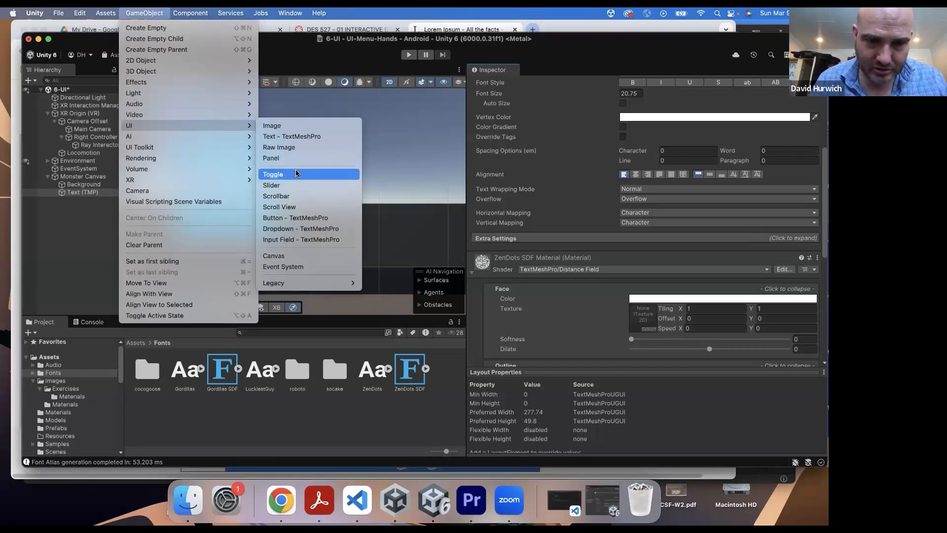
{"action": "left_click", "coordinate": [292, 222]}
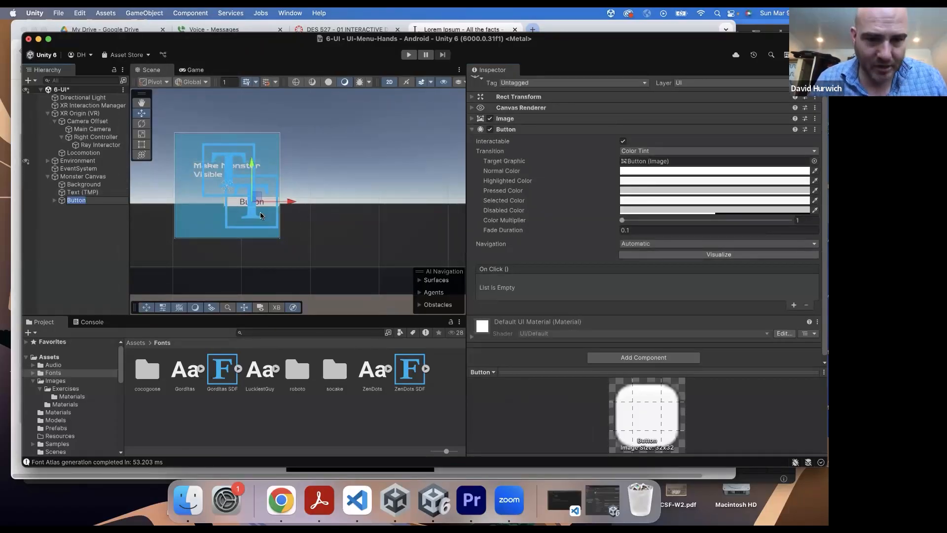
{"action": "left_click_drag", "start_coordinate": [289, 202], "coordinate": [262, 207]}
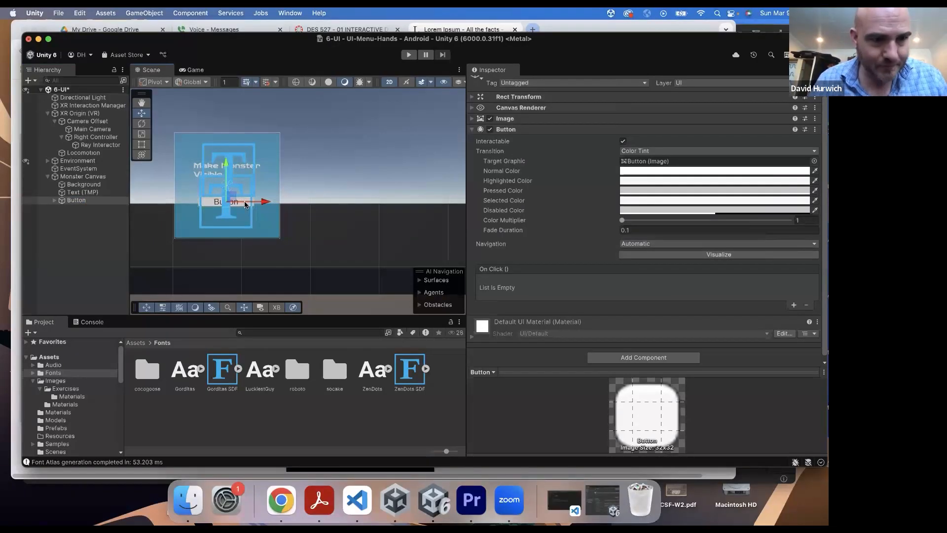
Examine the Button object's settings and its child Text (TMP), and preview the button in the Game view
{"action": "left_click", "coordinate": [53, 200]}
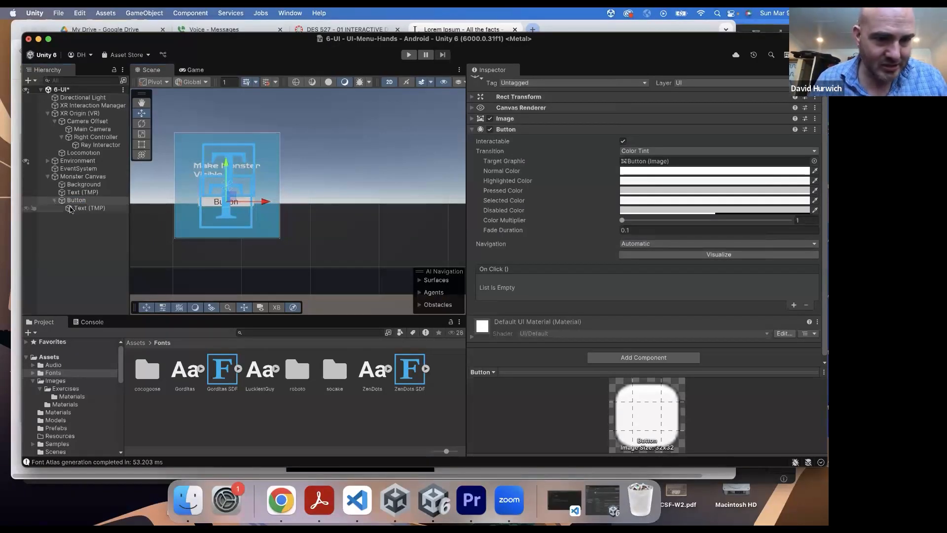
{"action": "left_click", "coordinate": [75, 200]}
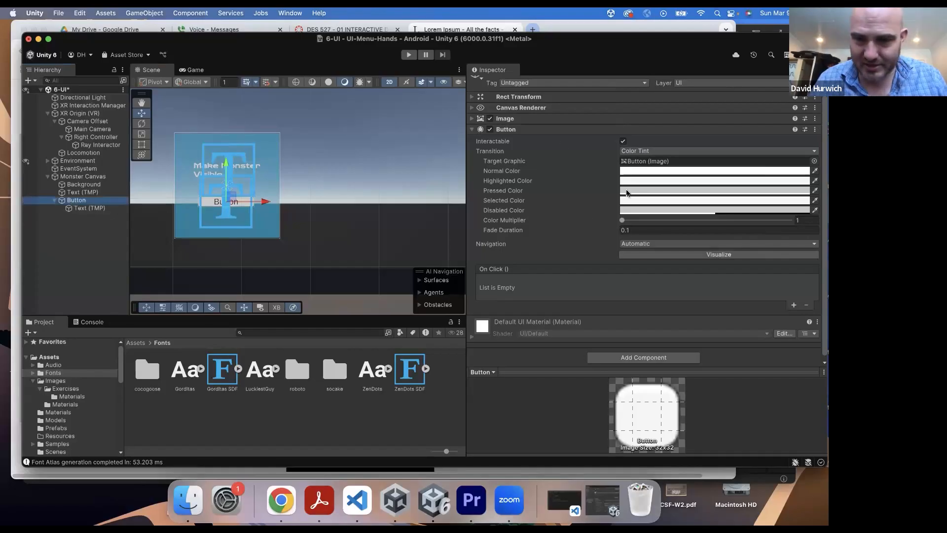
{"action": "left_click", "coordinate": [91, 209]}
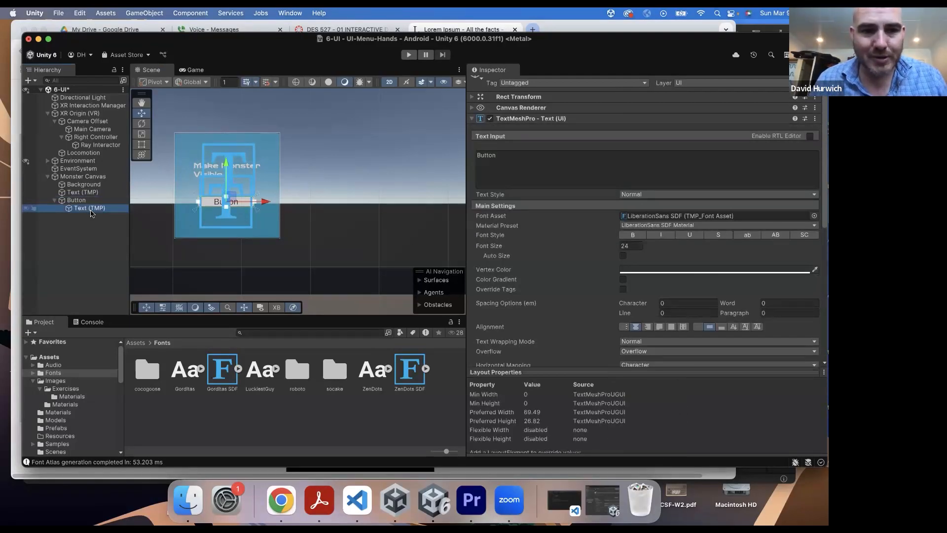
{"action": "left_click", "coordinate": [78, 200]}
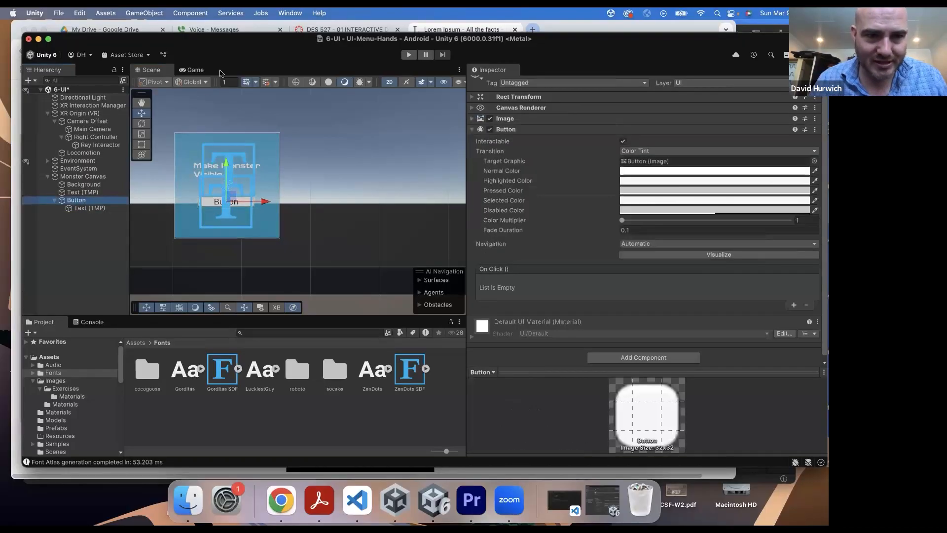
{"action": "left_click", "coordinate": [198, 70]}
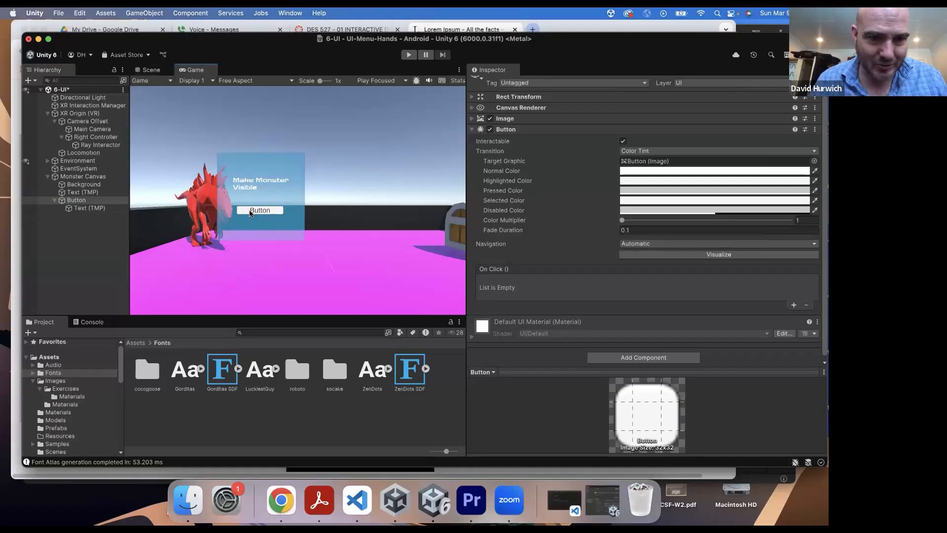
{"action": "left_click", "coordinate": [151, 70]}
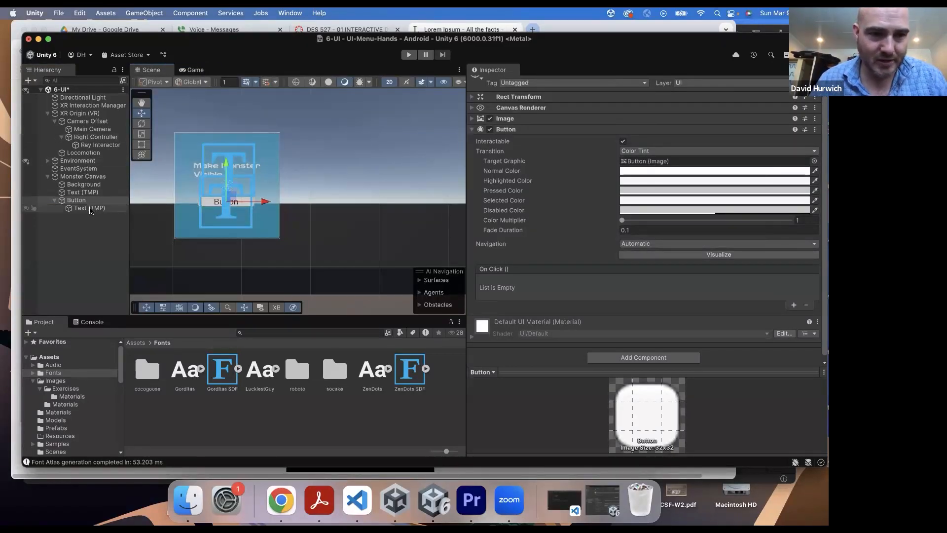
Replace the text of the button's child Text (TMP) with "Activaate"
{"action": "left_click", "coordinate": [89, 208]}
{"action": "left_click", "coordinate": [574, 162]}
{"action": "key", "text": "super+a"}
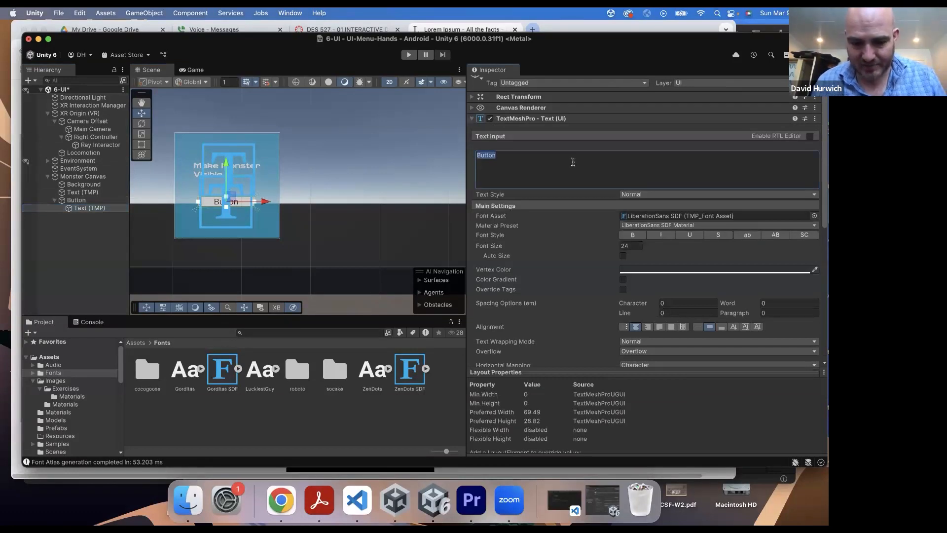
{"action": "type", "text": "act"}
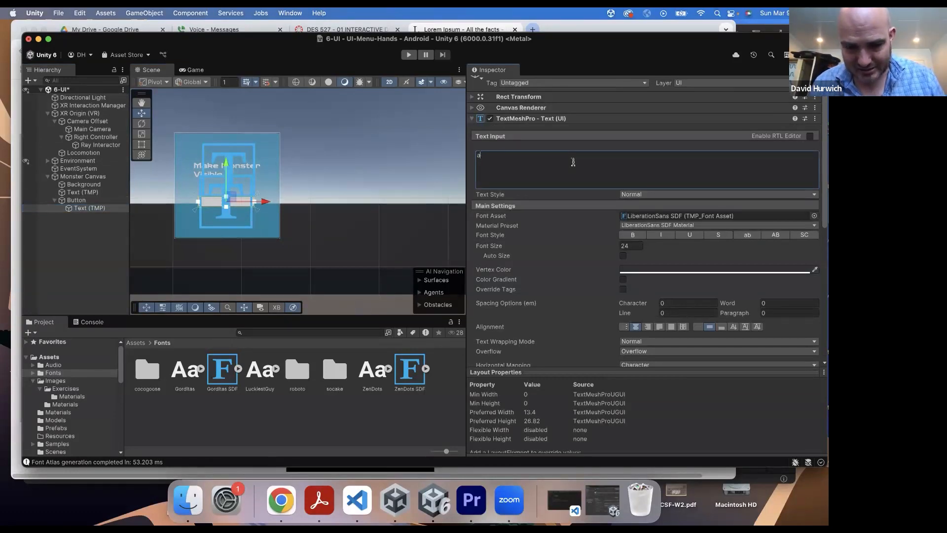
{"action": "key", "text": "BackSpace"}
{"action": "type", "text": "Actib"}
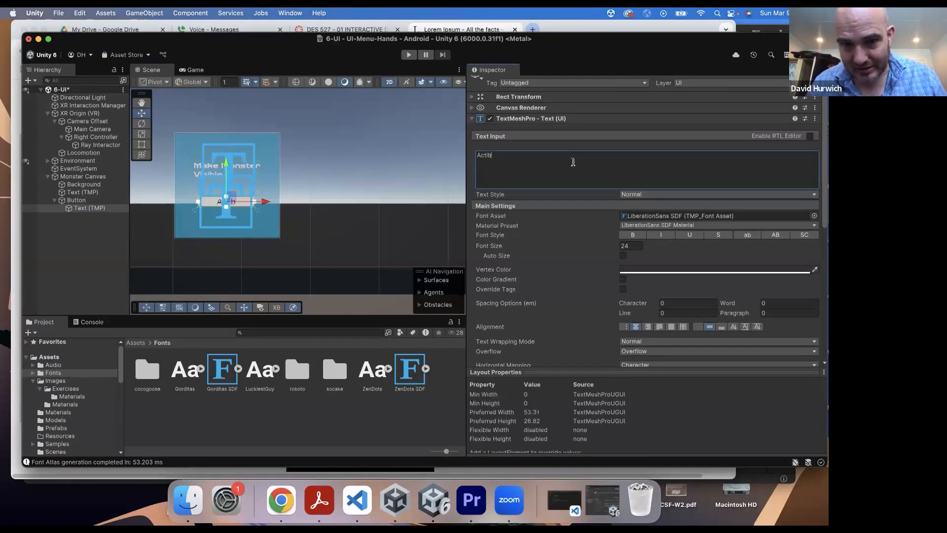
{"action": "key", "text": "BackSpace"}
{"action": "type", "text": "vaate"}
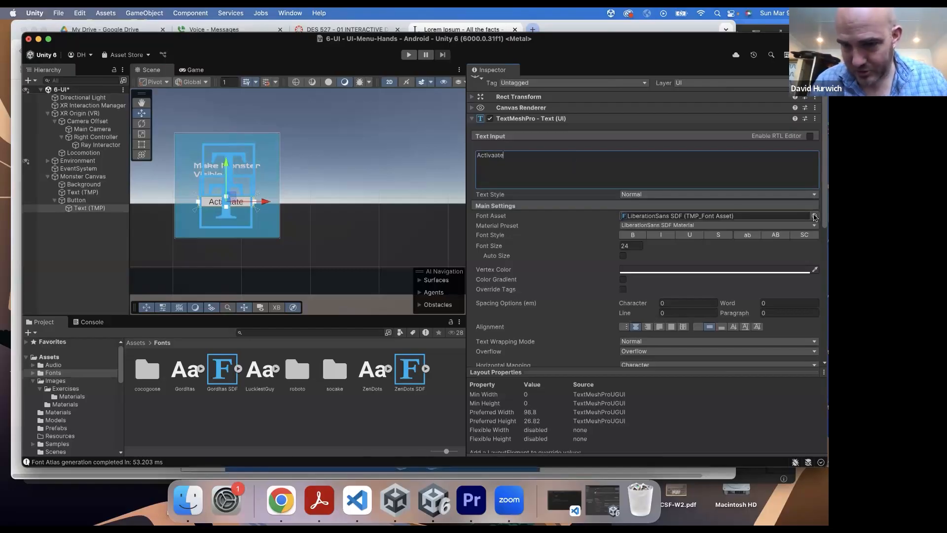
Set the button label's font asset to Gorditas SDF, make it bold, and reduce its font size to 20.5
{"action": "left_click", "coordinate": [814, 216]}
{"action": "left_click", "coordinate": [537, 255]}
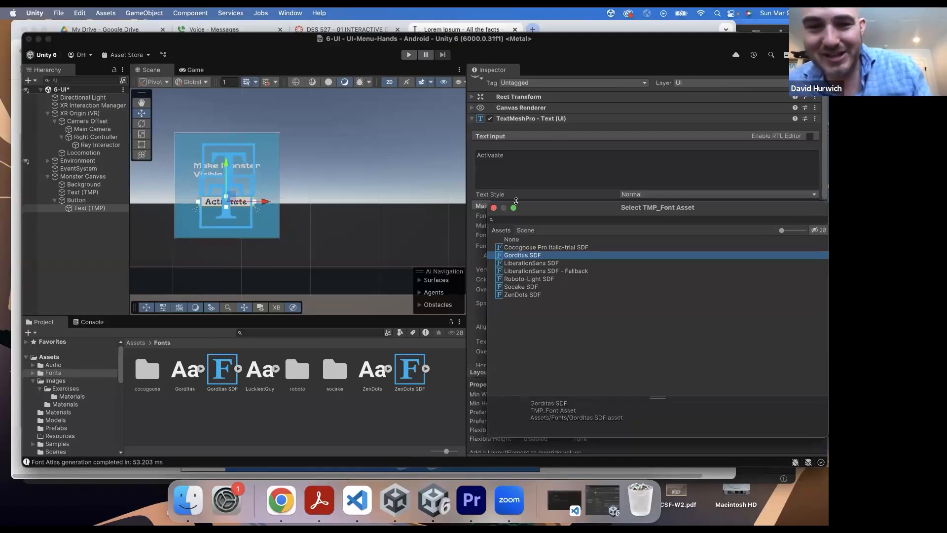
{"action": "left_click", "coordinate": [521, 169]}
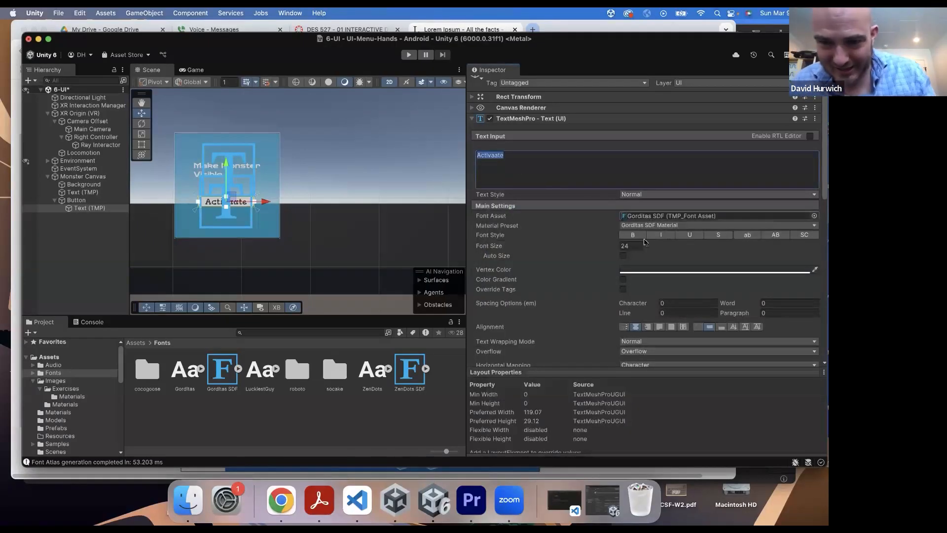
{"action": "left_click", "coordinate": [636, 236]}
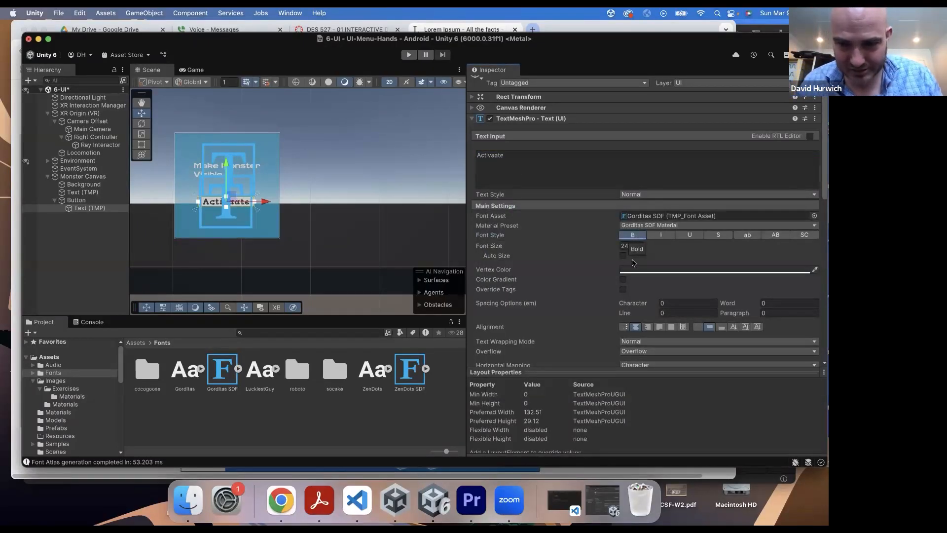
{"action": "left_click_drag", "start_coordinate": [617, 250], "coordinate": [605, 250]}
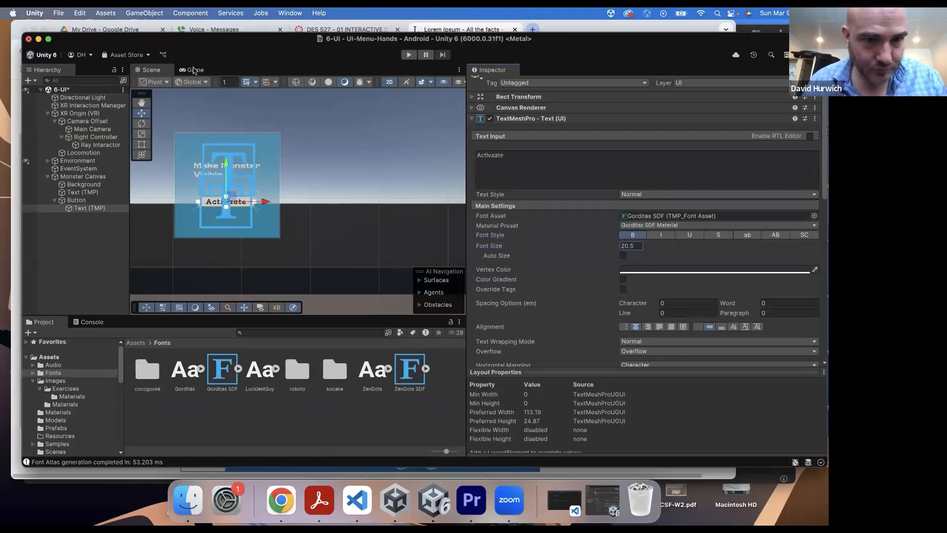
Preview the canvas in the Game view and correct the button label's spelling to "Activate"
{"action": "left_click", "coordinate": [194, 70]}
{"action": "scroll", "coordinate": [272, 166], "scroll_direction": "up", "scroll_amount": 1}
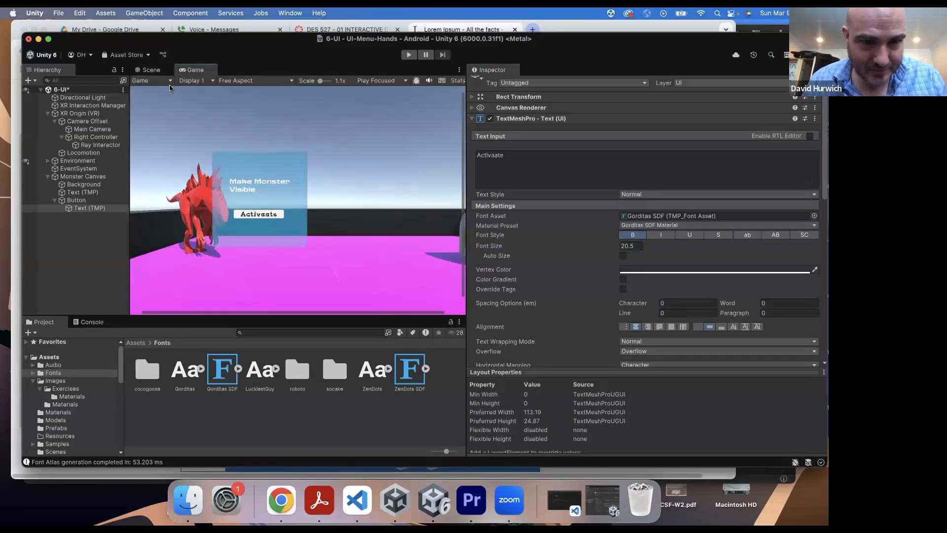
{"action": "double_click", "coordinate": [494, 156]}
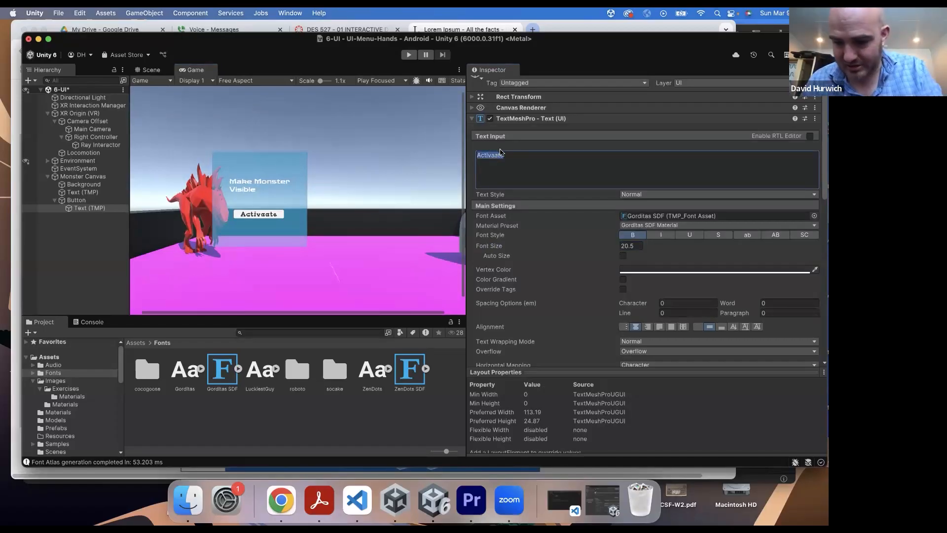
{"action": "left_click", "coordinate": [500, 153]}
{"action": "key", "text": "BackSpace"}
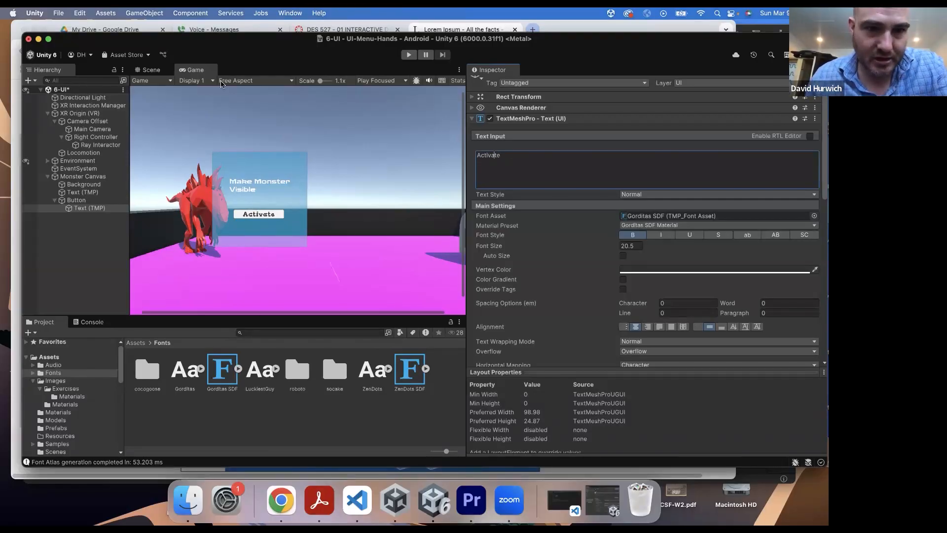
Set the Target Graphic of the Monster Canvas's Button component to None and preview the button in the Game view
{"action": "left_click", "coordinate": [161, 69]}
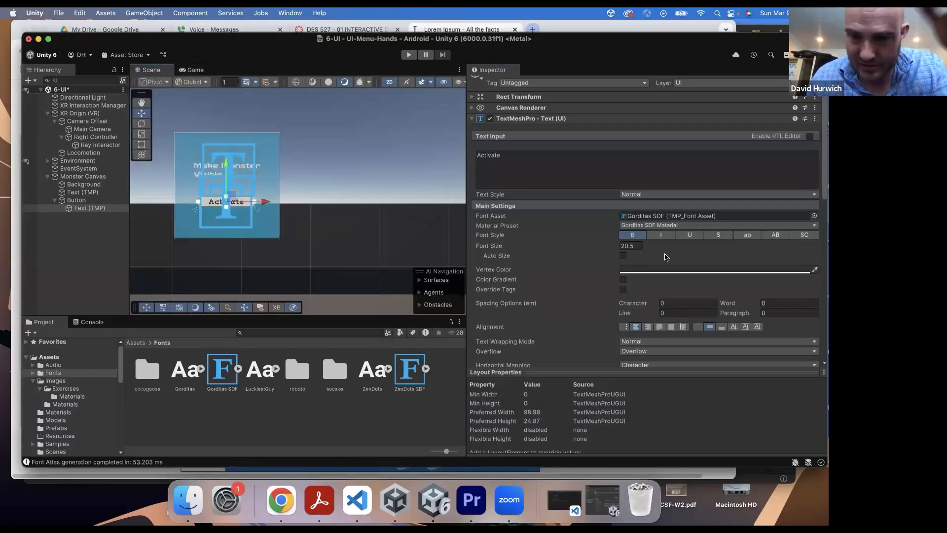
{"action": "left_click", "coordinate": [98, 200]}
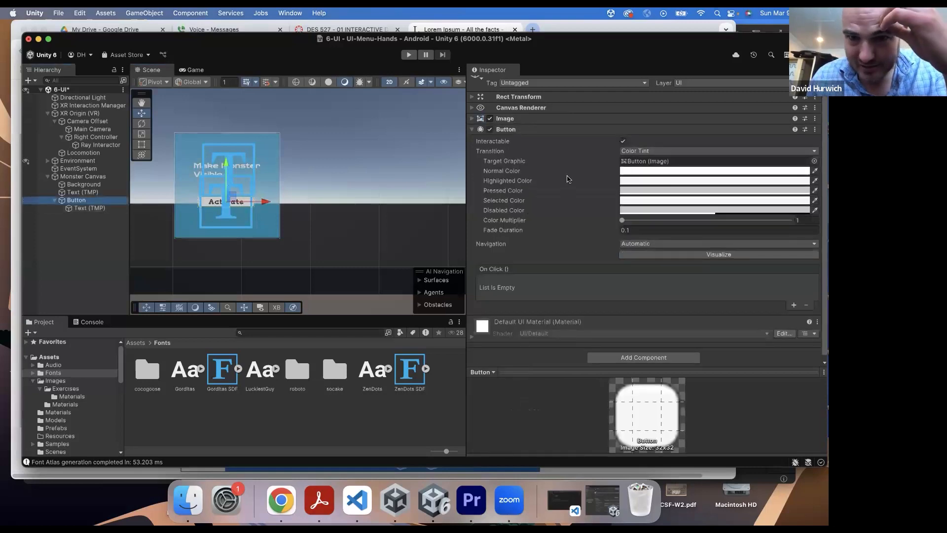
{"action": "scroll", "coordinate": [567, 175], "scroll_direction": "up", "scroll_amount": 1}
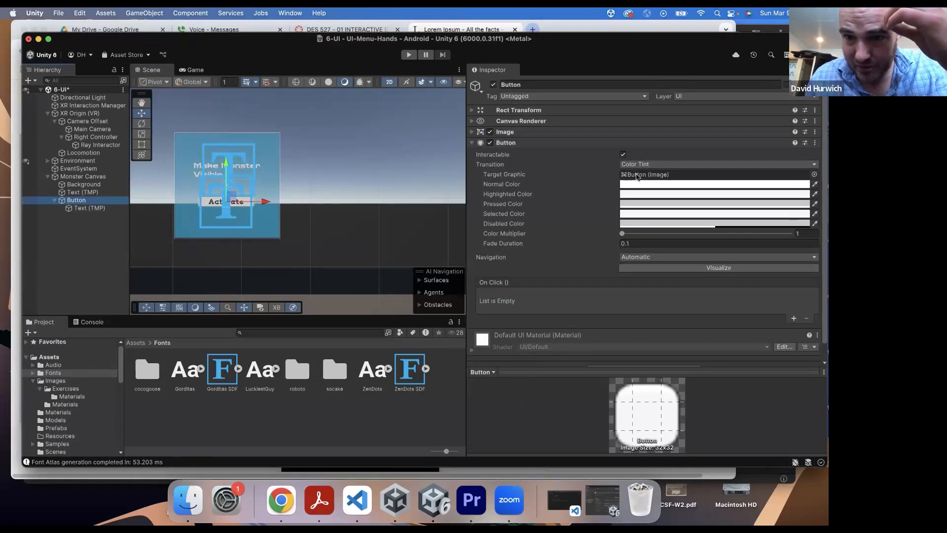
{"action": "left_click", "coordinate": [639, 175]}
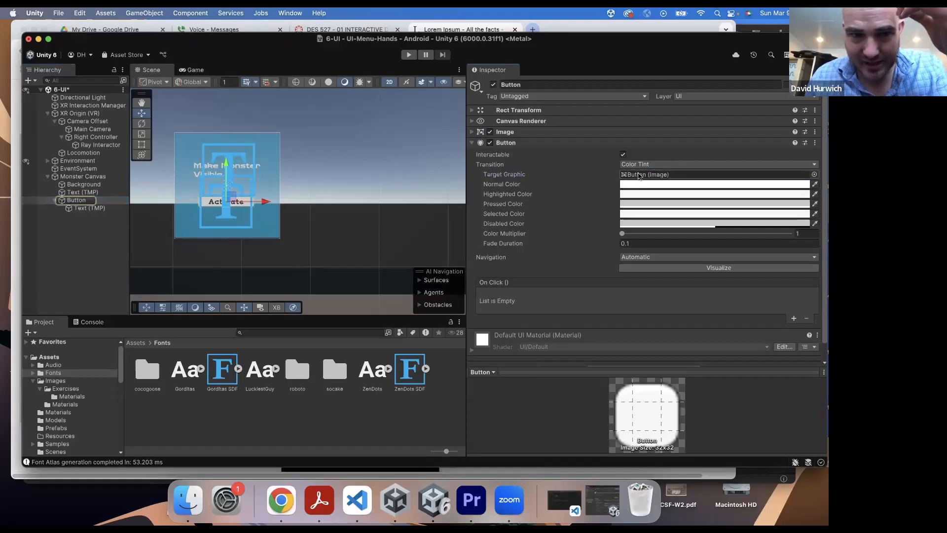
{"action": "left_click", "coordinate": [814, 174]}
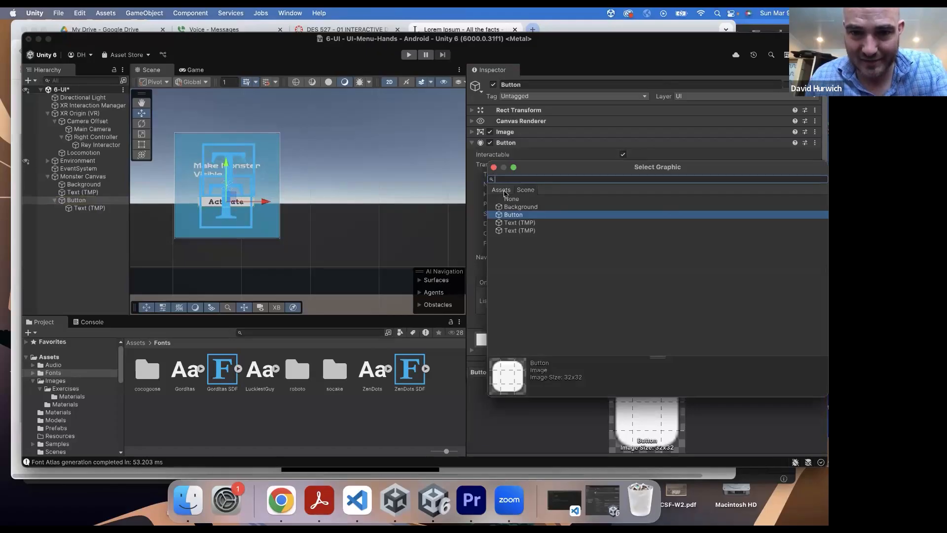
{"action": "left_click", "coordinate": [509, 199]}
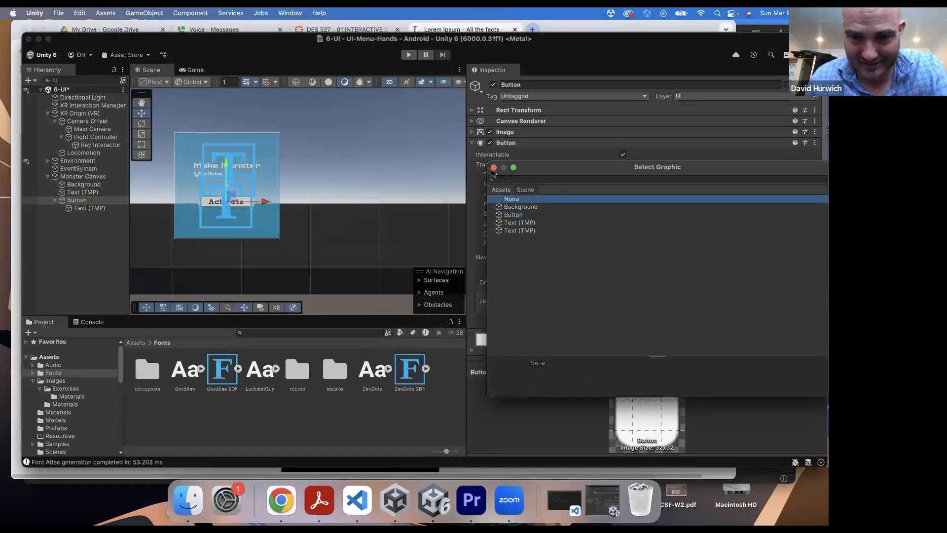
{"action": "left_click", "coordinate": [494, 167]}
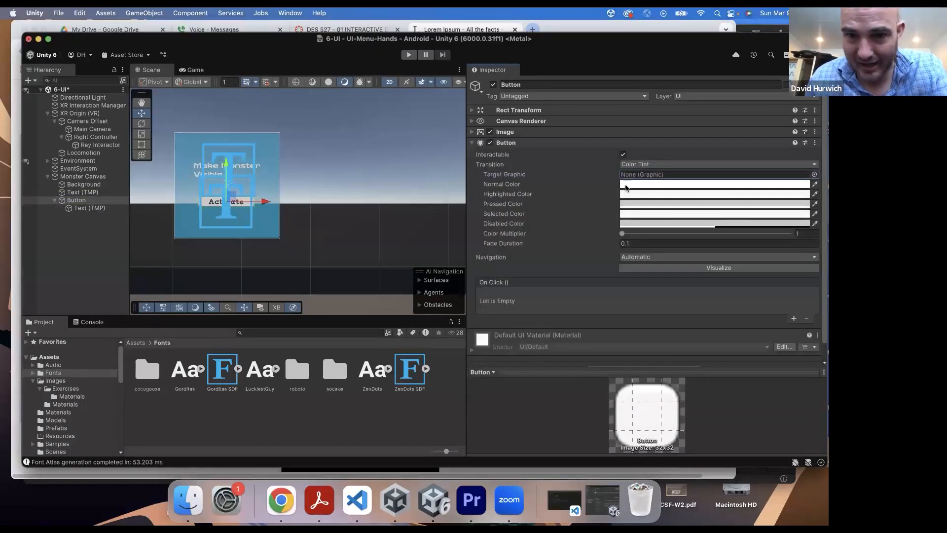
{"action": "left_click", "coordinate": [193, 71]}
{"action": "left_click", "coordinate": [150, 70]}
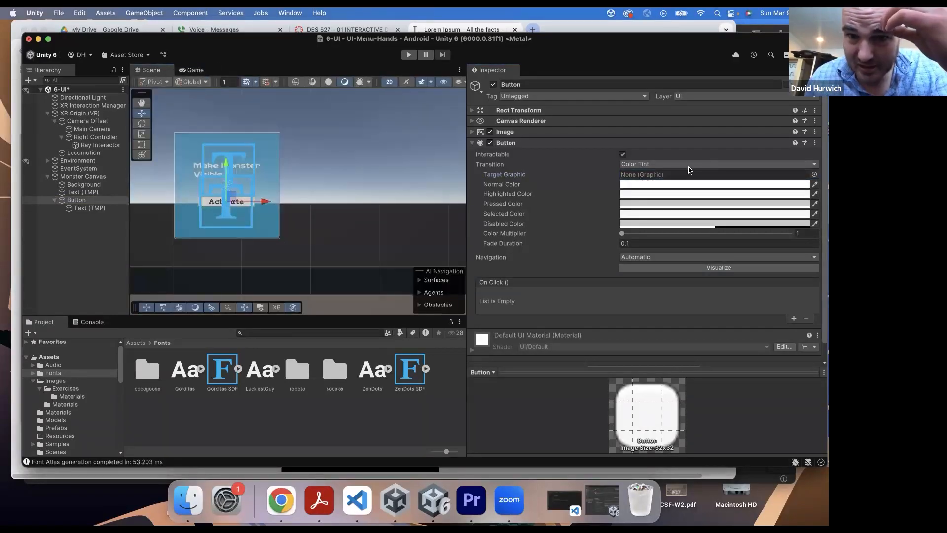
Set the Button component's Normal Color to red (FF0000)
{"action": "left_click", "coordinate": [647, 184]}
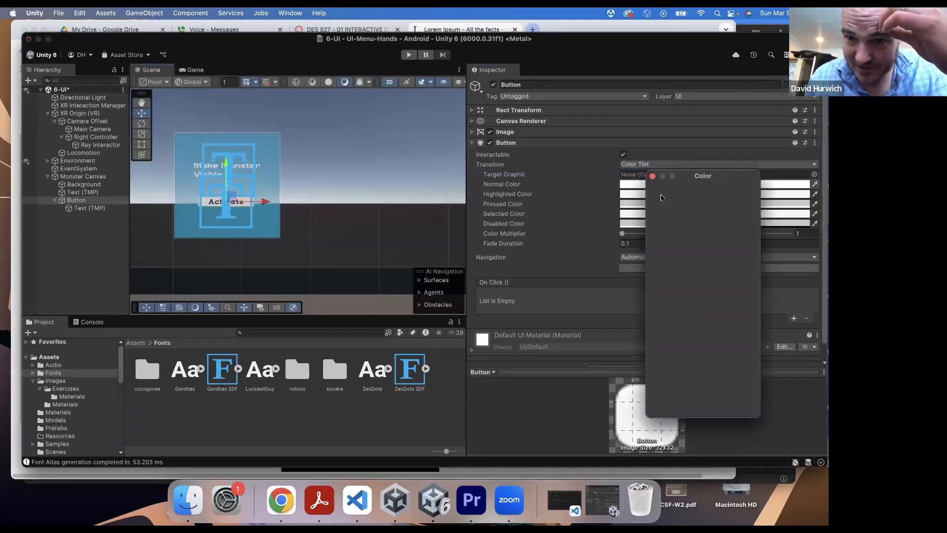
{"action": "mouse_move", "coordinate": [720, 254]}
{"action": "left_mouse_down"}
{"action": "mouse_move", "coordinate": [740, 242]}
{"action": "mouse_move", "coordinate": [735, 231]}
{"action": "left_mouse_up"}
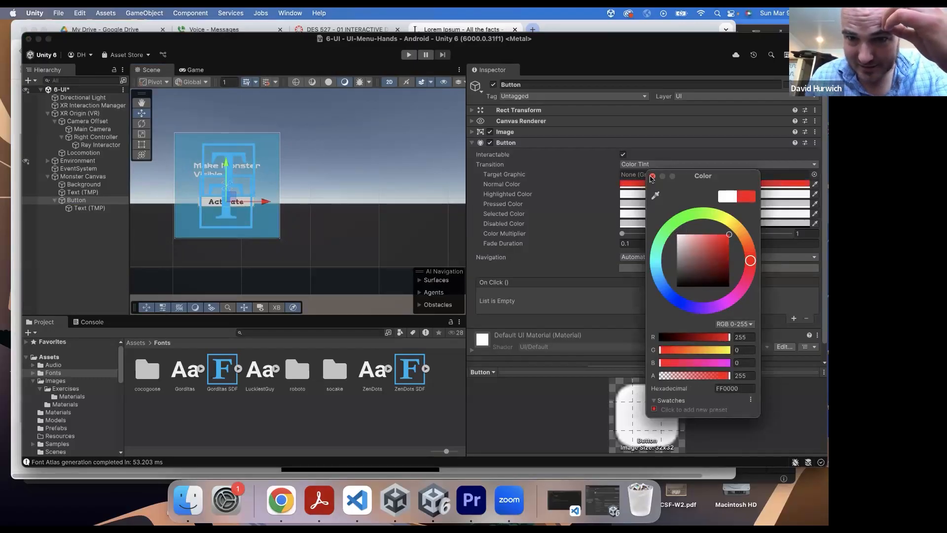
{"action": "left_click", "coordinate": [652, 177]}
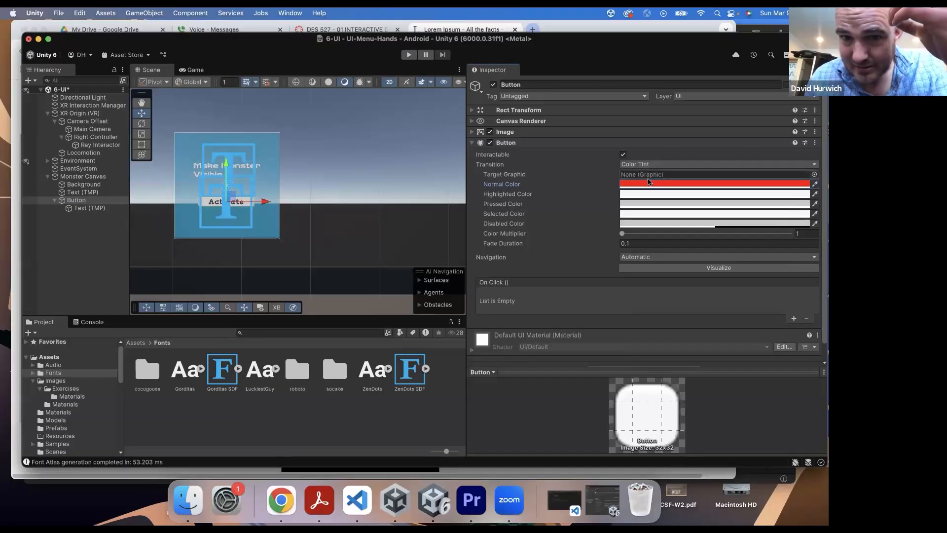
Set the Button component's Transition to None
{"action": "left_click", "coordinate": [656, 184]}
{"action": "left_click", "coordinate": [654, 173]}
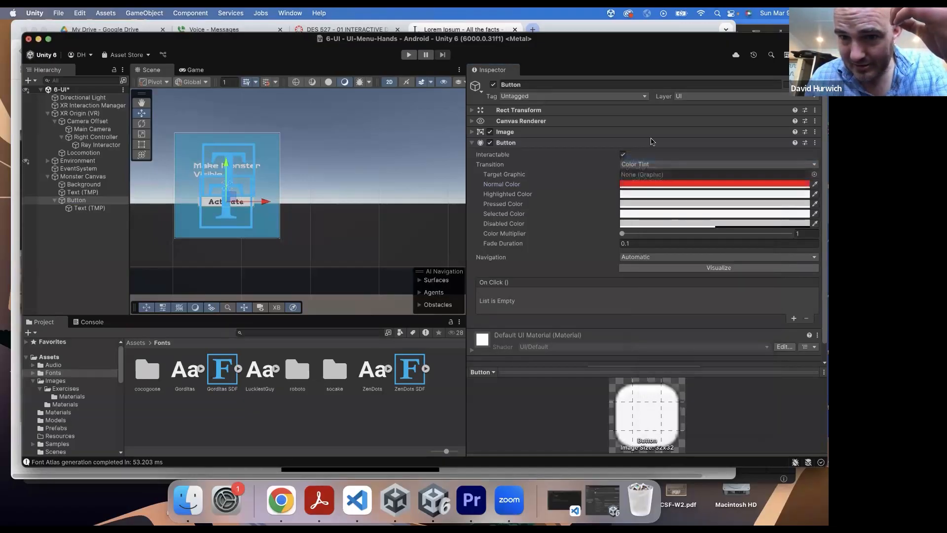
{"action": "left_click", "coordinate": [473, 142]}
{"action": "left_click", "coordinate": [471, 144]}
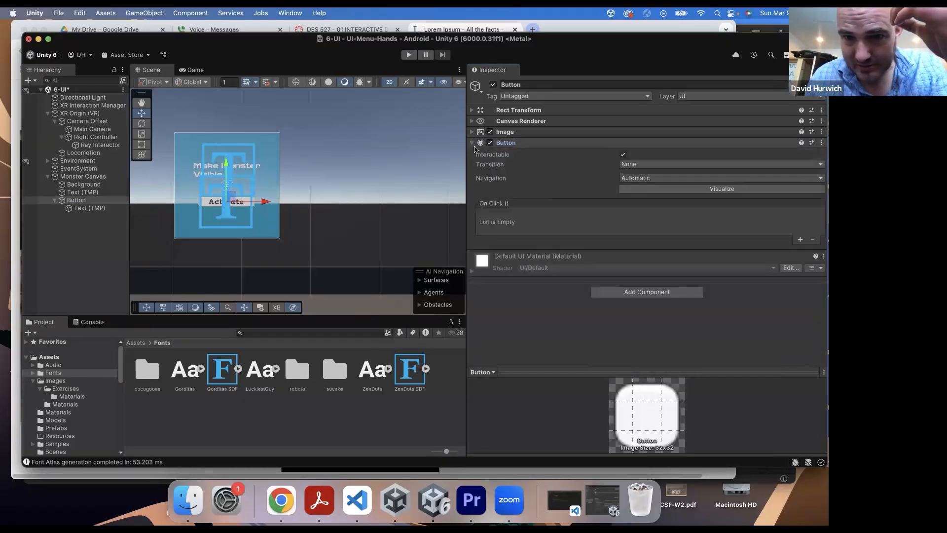
Expand the Button object's Image component and examine its color and remaining settings
{"action": "left_click", "coordinate": [472, 132]}
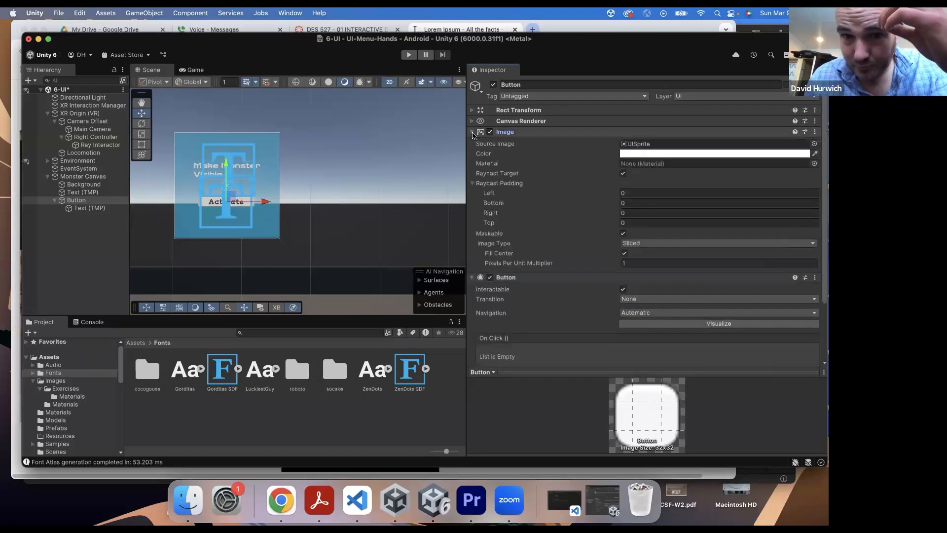
{"action": "left_click", "coordinate": [681, 153]}
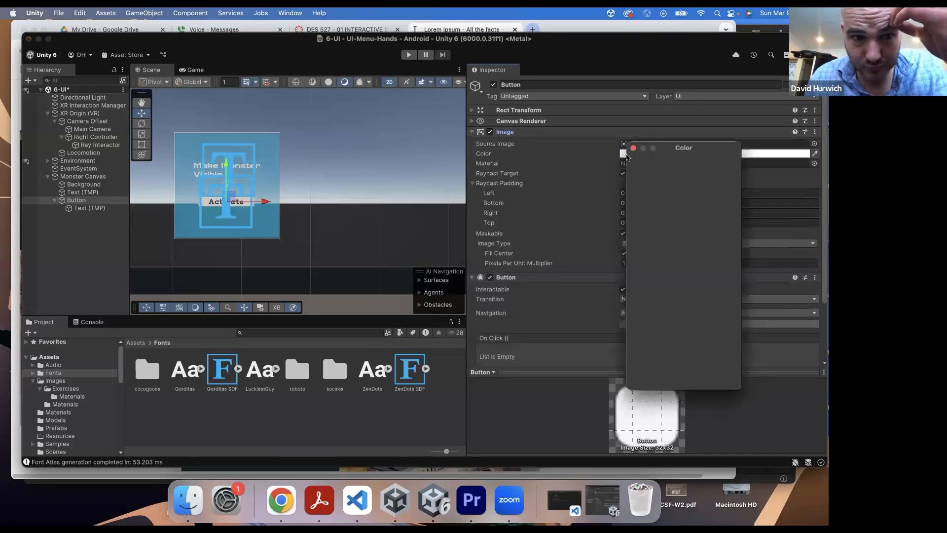
{"action": "left_click_drag", "start_coordinate": [695, 211], "coordinate": [576, 163]}
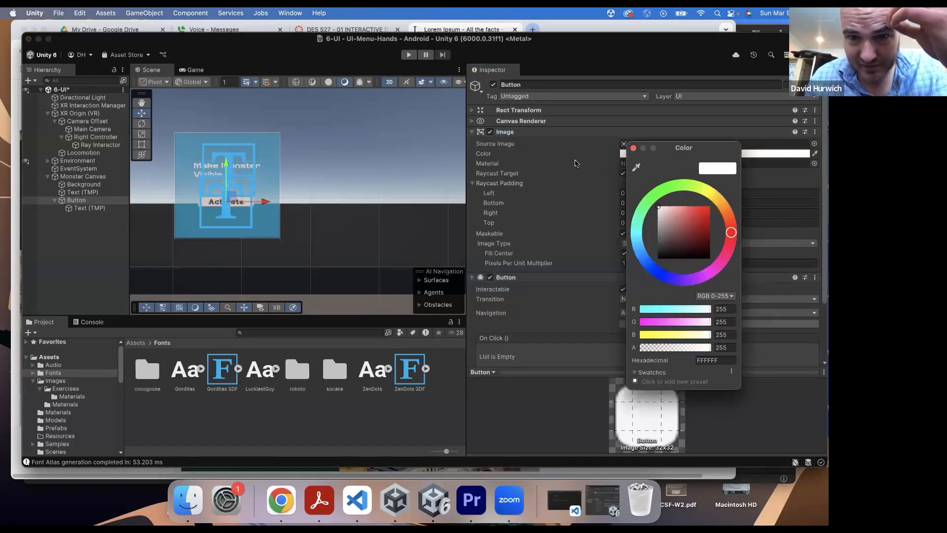
{"action": "left_click", "coordinate": [516, 141]}
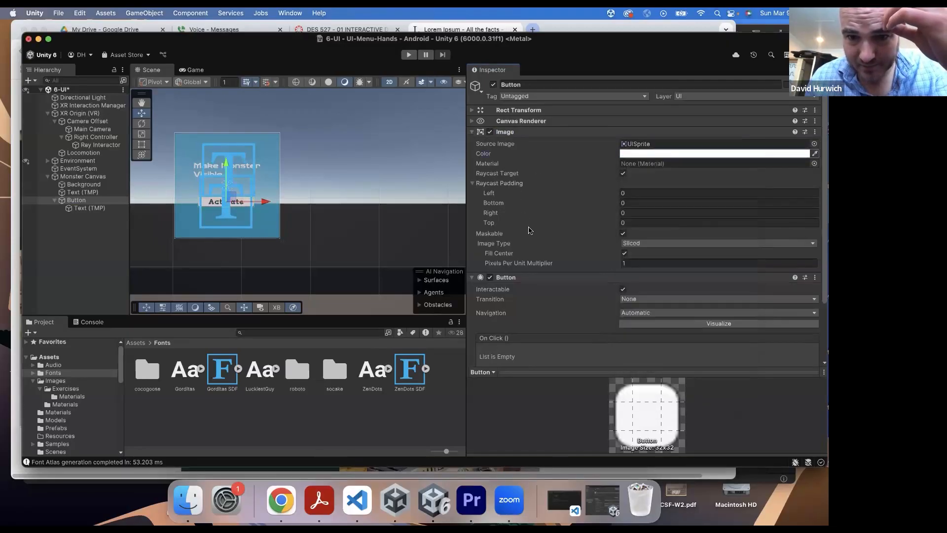
{"action": "scroll", "coordinate": [530, 230], "scroll_direction": "down", "scroll_amount": 1}
{"action": "scroll", "coordinate": [528, 230], "scroll_direction": "down", "scroll_amount": 3}
{"action": "scroll", "coordinate": [535, 207], "scroll_direction": "up", "scroll_amount": 4}
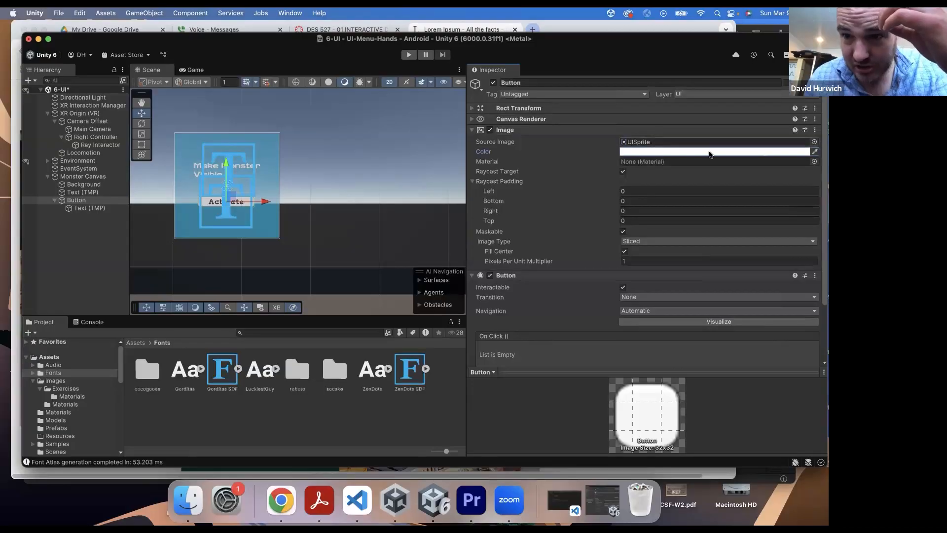
Set the Source Image of the Button's Image component to None and preview the button in the Game view
{"action": "left_click", "coordinate": [650, 142]}
{"action": "left_click", "coordinate": [814, 142]}
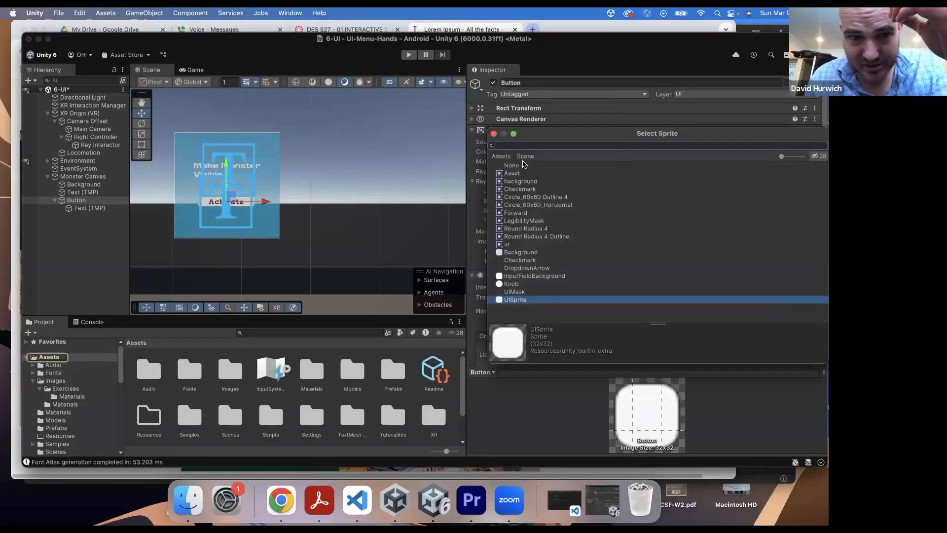
{"action": "left_click", "coordinate": [517, 166]}
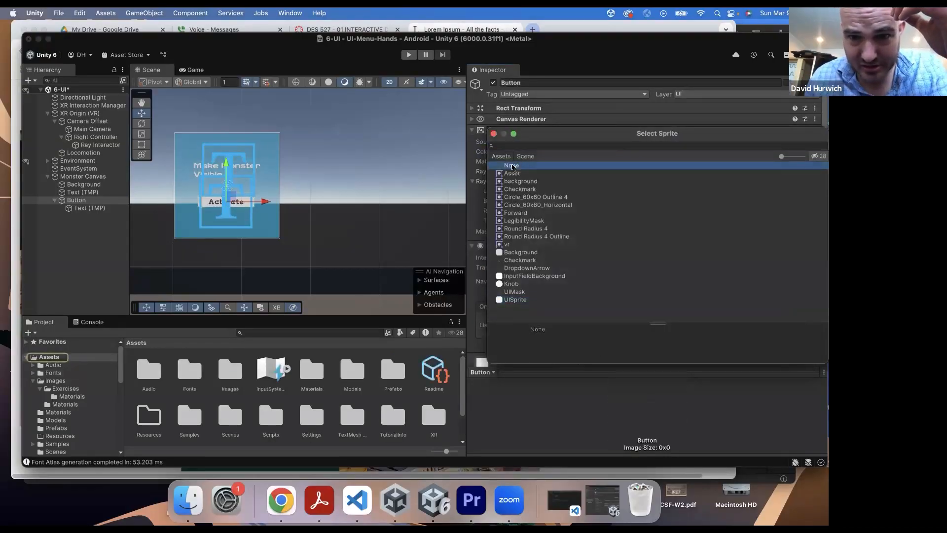
{"action": "left_click", "coordinate": [494, 134]}
{"action": "left_click", "coordinate": [197, 70]}
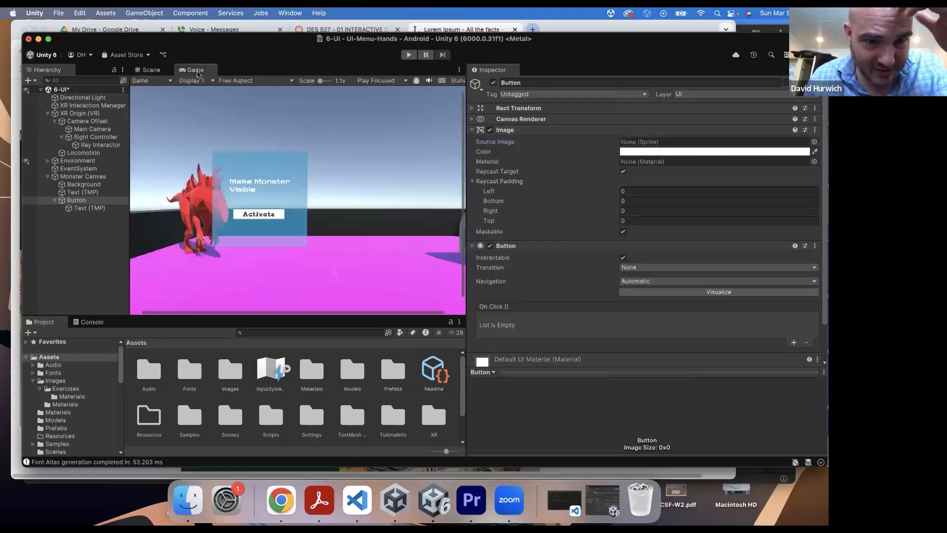
{"action": "left_click", "coordinate": [163, 72]}
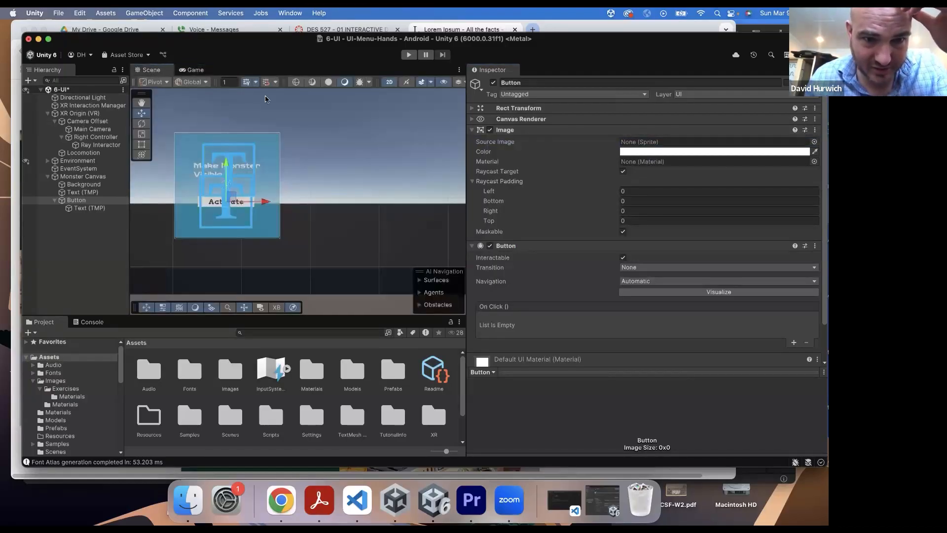
Make the Button's Image color fully transparent by setting its alpha to 0
{"action": "left_click", "coordinate": [661, 151]}
{"action": "left_click_drag", "start_coordinate": [729, 217], "coordinate": [690, 201]}
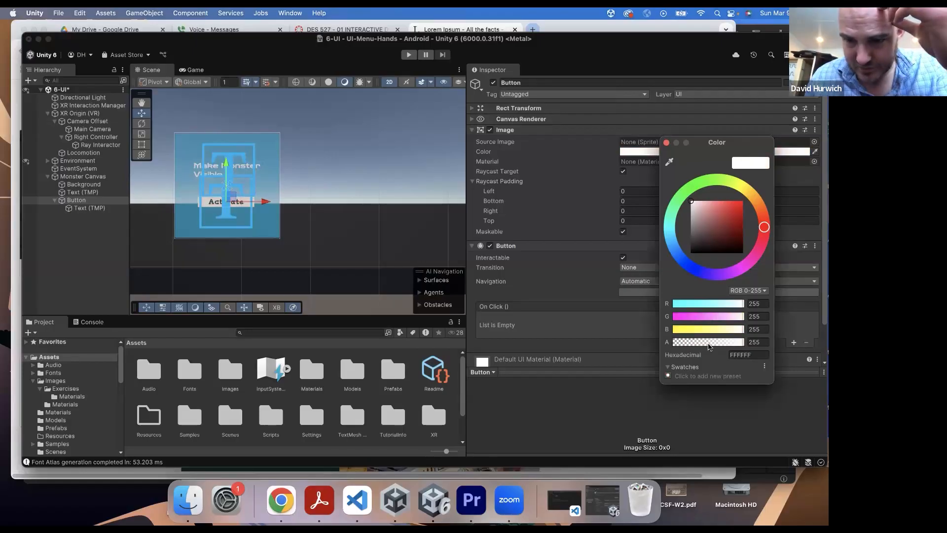
{"action": "left_click_drag", "start_coordinate": [711, 345], "coordinate": [643, 342]}
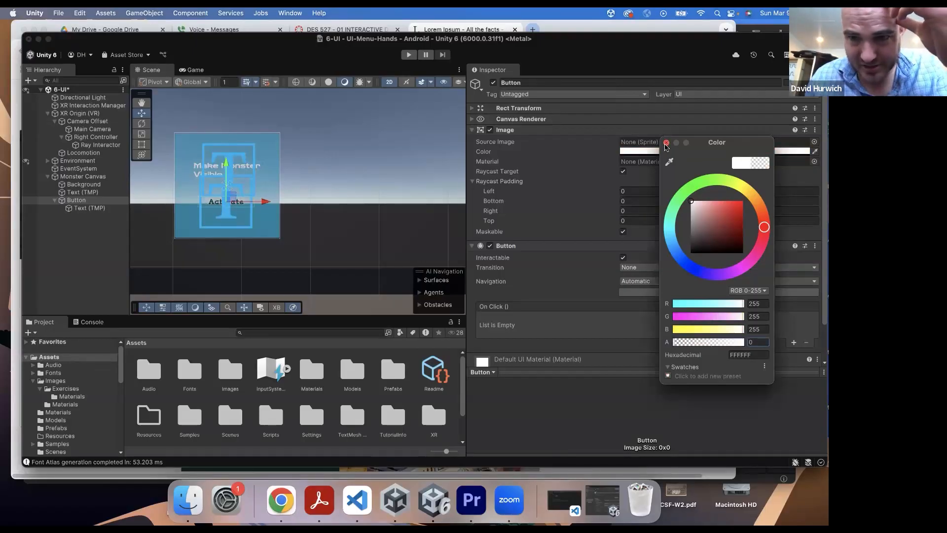
{"action": "left_click", "coordinate": [667, 144]}
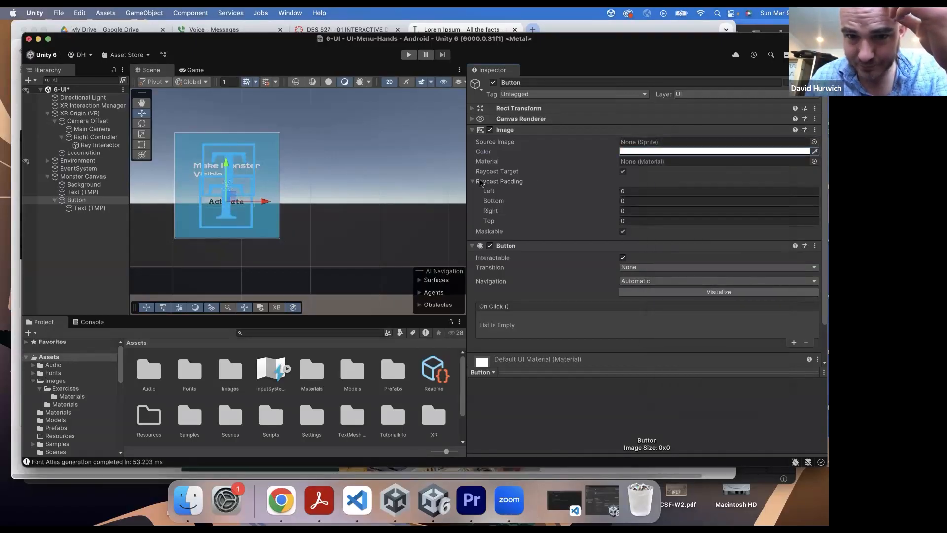
Collapse the Raycast Padding settings and set the Button component's Transition to Color Tint
{"action": "scroll", "coordinate": [515, 198], "scroll_direction": "down", "scroll_amount": 3}
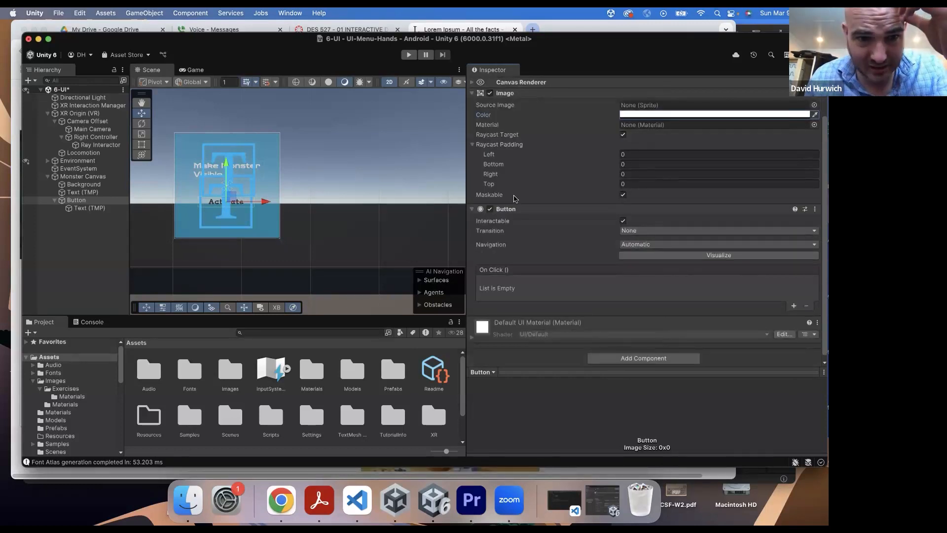
{"action": "left_click", "coordinate": [475, 145]}
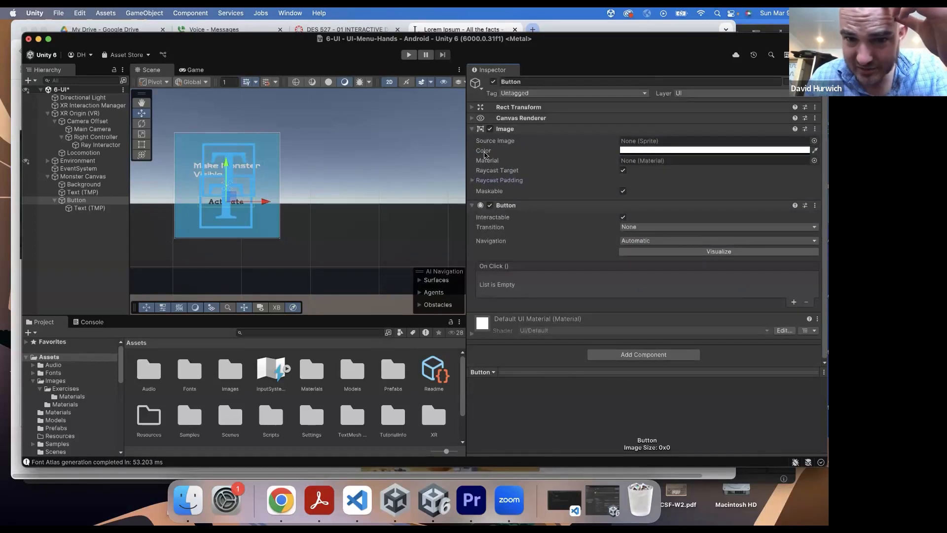
{"action": "left_click", "coordinate": [639, 229]}
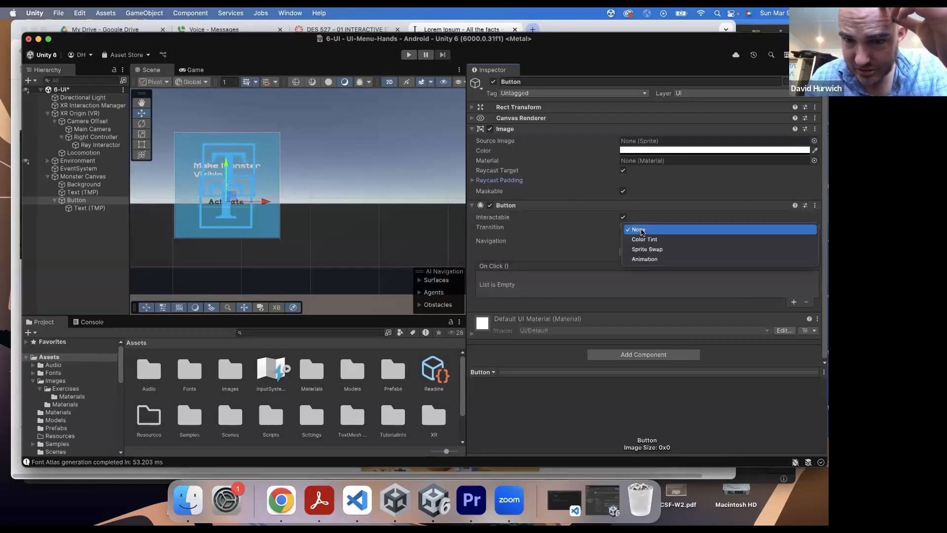
{"action": "left_click", "coordinate": [689, 238]}
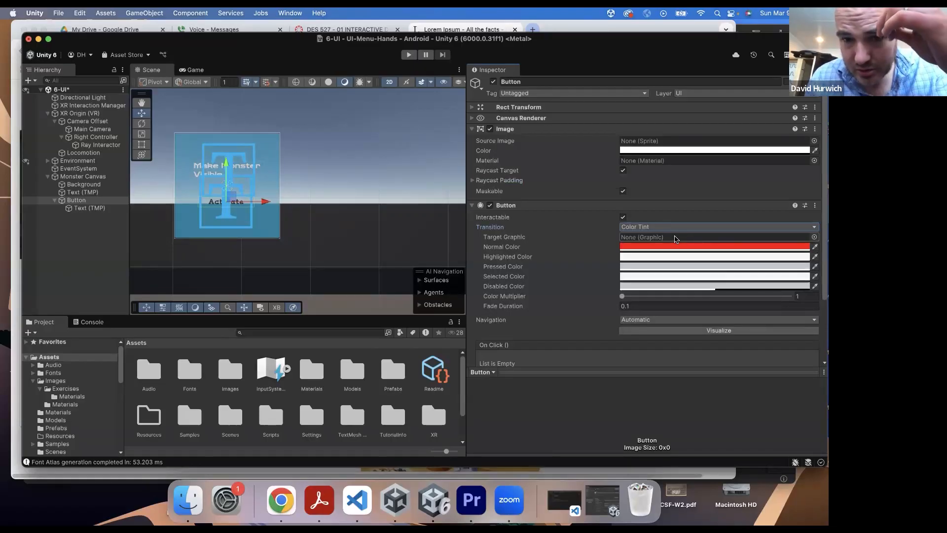
Set the Button component's Normal Color to white and its Highlighted Color to red (FF0000)
{"action": "left_click", "coordinate": [632, 247]}
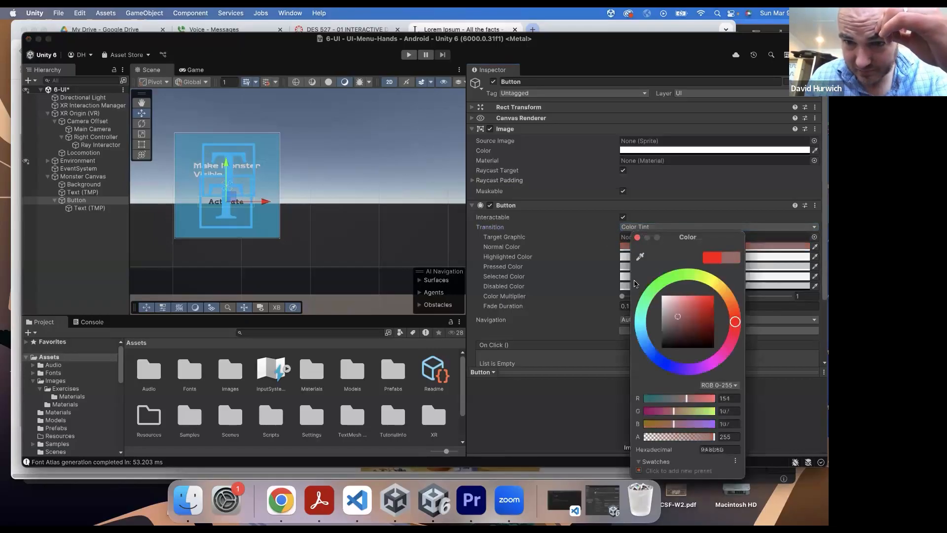
{"action": "left_click", "coordinate": [637, 237]}
{"action": "left_click", "coordinate": [632, 257]}
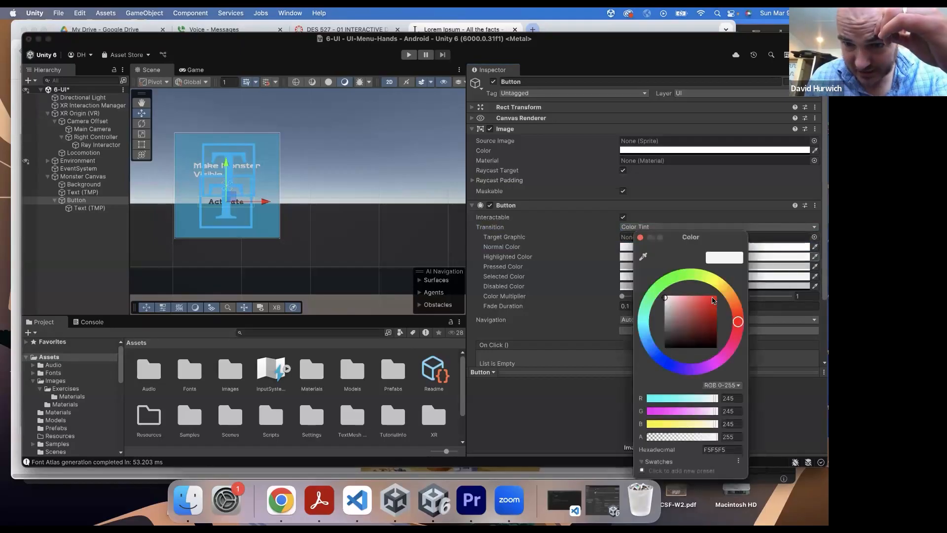
{"action": "left_click", "coordinate": [713, 300]}
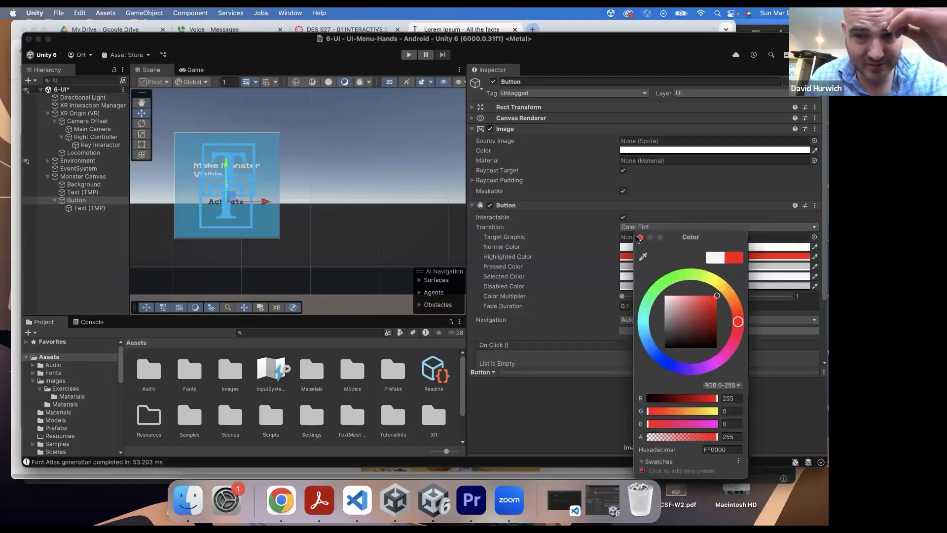
{"action": "left_click", "coordinate": [640, 238]}
Add an On Click event to the Button and assign the monster from the Environment group as its target object
{"action": "scroll", "coordinate": [592, 301], "scroll_direction": "down", "scroll_amount": 3}
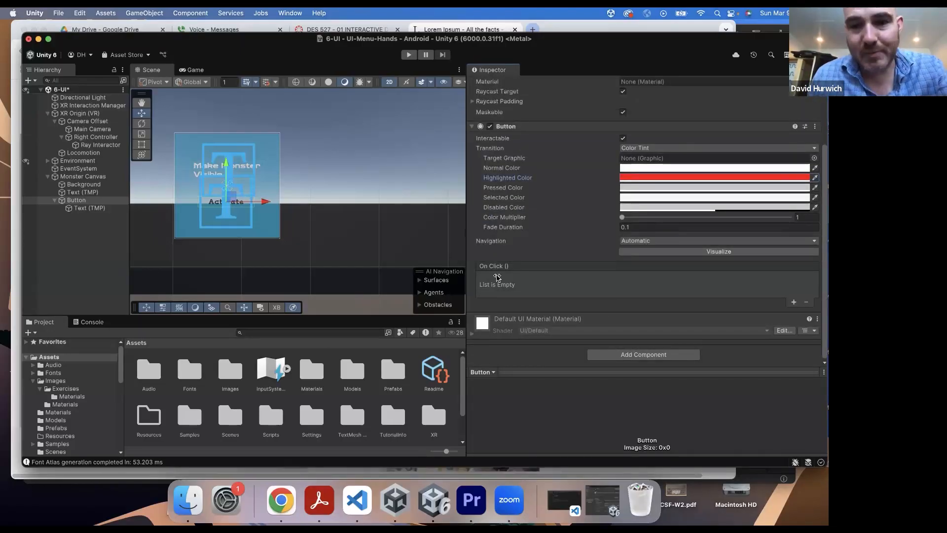
{"action": "left_click", "coordinate": [792, 303]}
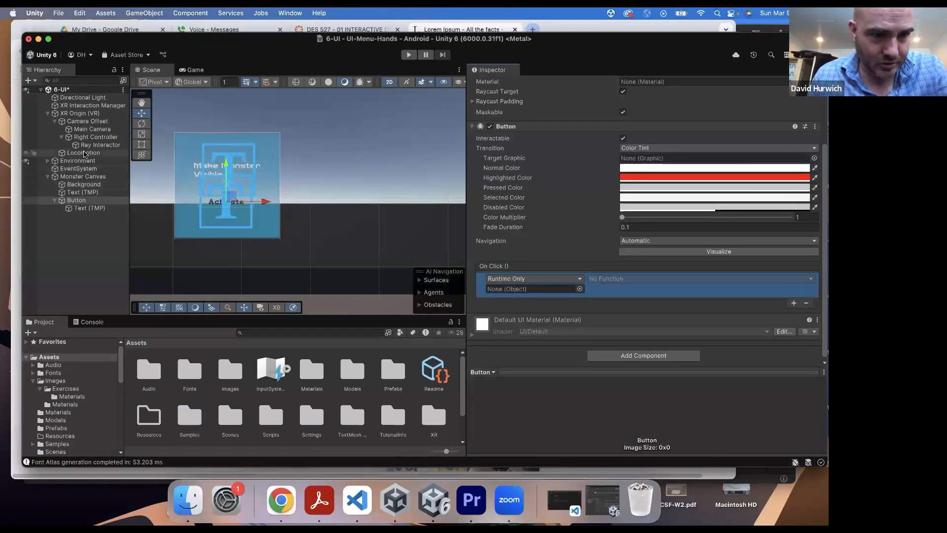
{"action": "left_click", "coordinate": [48, 161]}
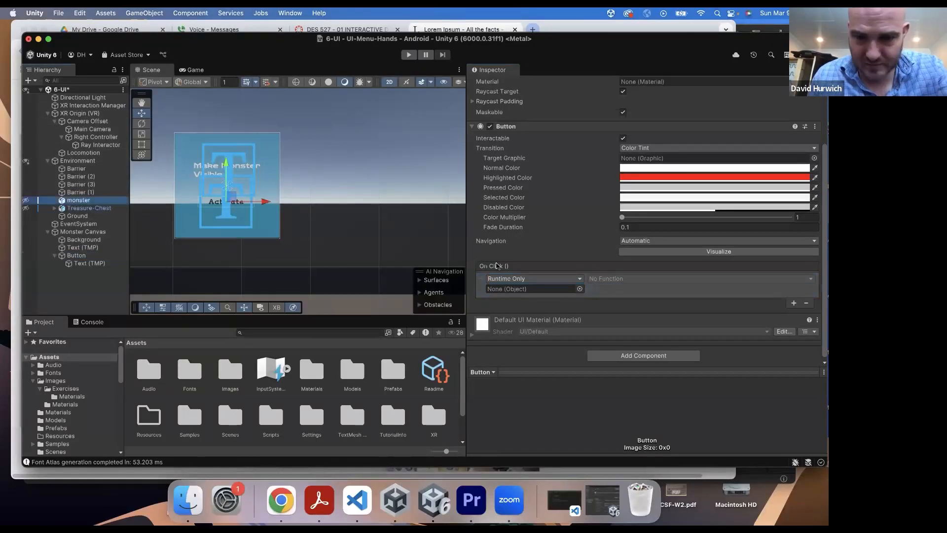
{"action": "left_click_drag", "start_coordinate": [78, 200], "coordinate": [522, 291]}
Set the monster's On Click function to GameObject.SetActive with its Boolean value enabled
{"action": "left_click", "coordinate": [631, 280]}
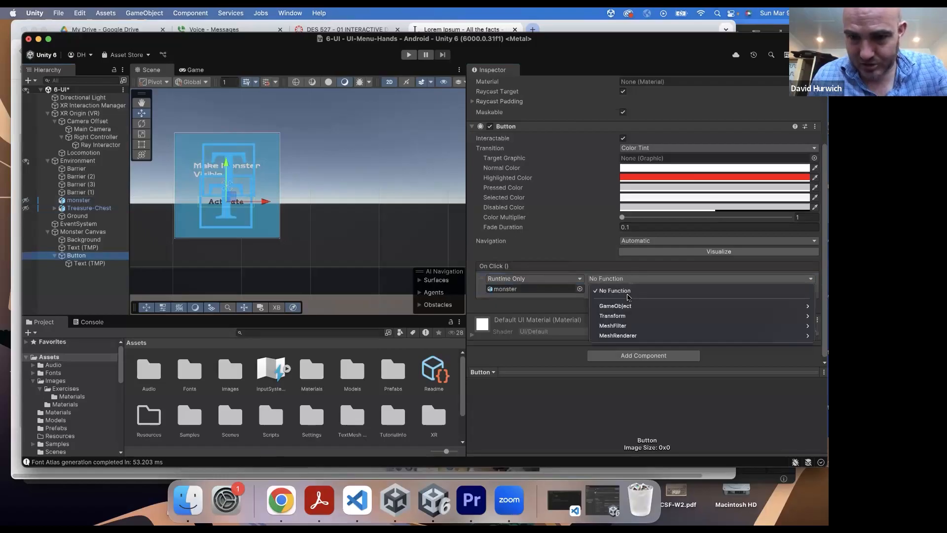
{"action": "mouse_move", "coordinate": [624, 308]}
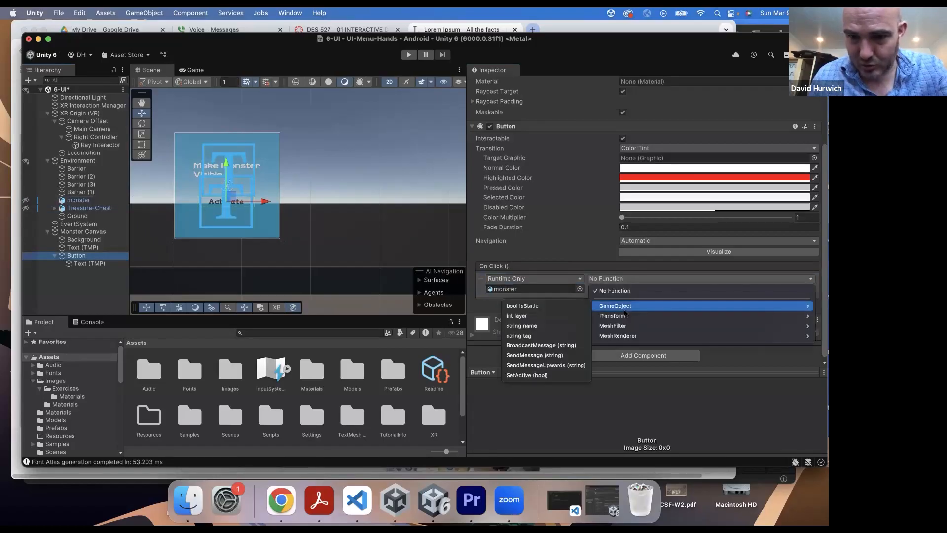
{"action": "left_click", "coordinate": [525, 373]}
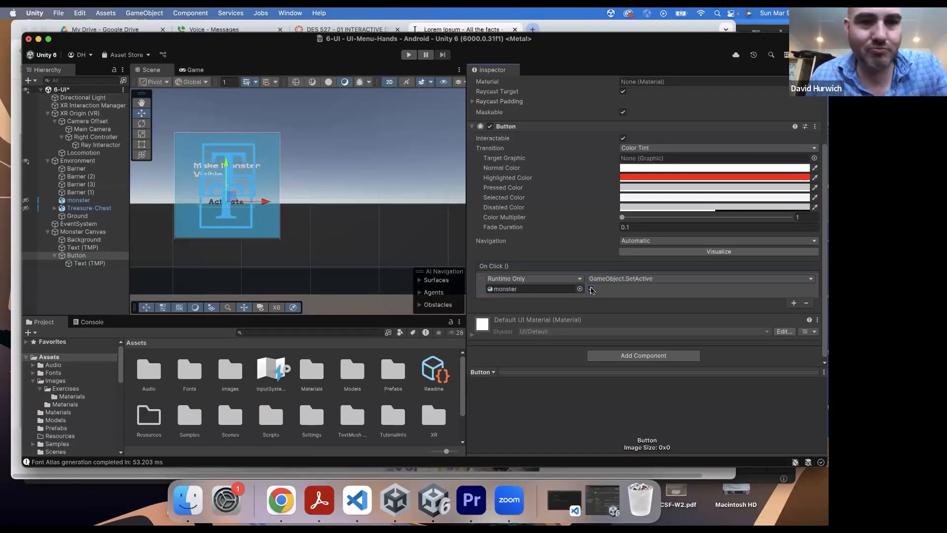
{"action": "left_click", "coordinate": [591, 289]}
Unhide the monster and Treasure-Chest in the scene, and deactivate the monster object so it starts inactive
{"action": "left_click", "coordinate": [201, 70]}
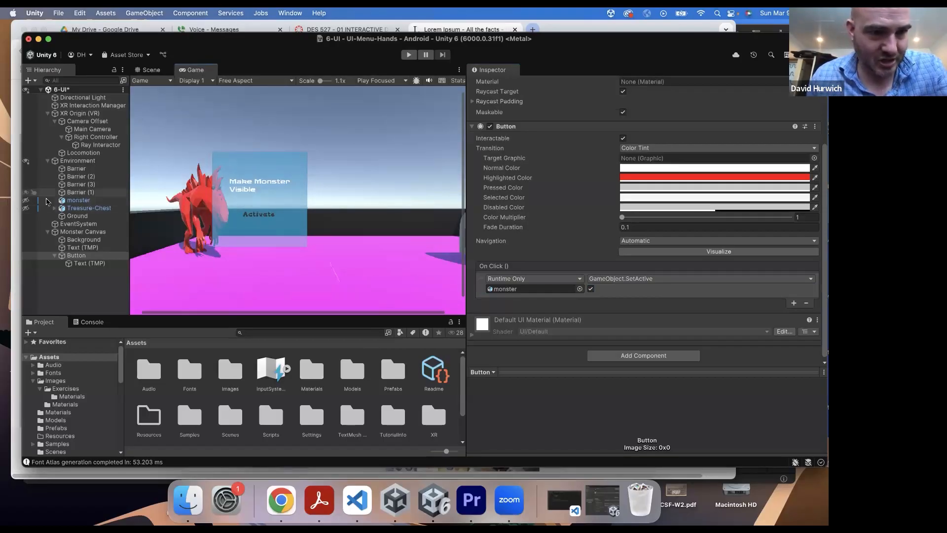
{"action": "left_click", "coordinate": [26, 201]}
{"action": "left_click", "coordinate": [26, 209]}
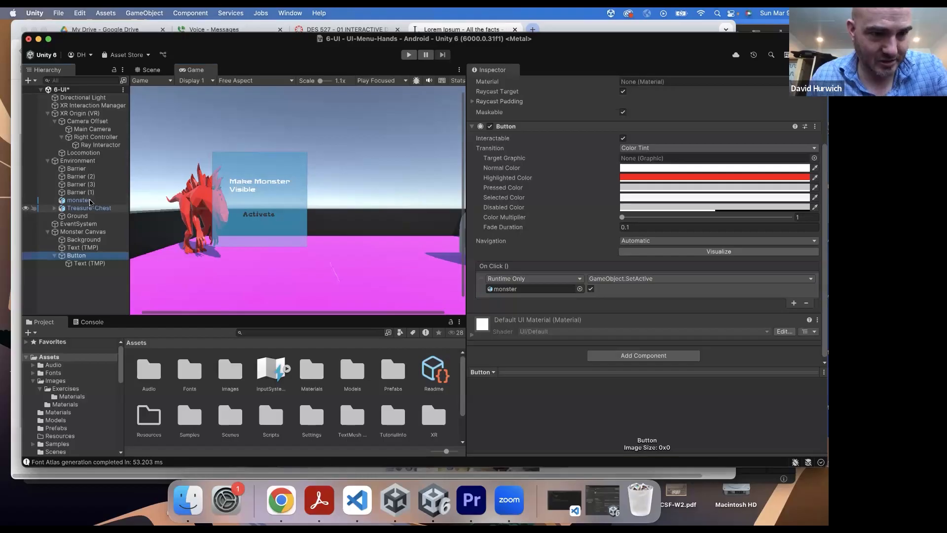
{"action": "left_click", "coordinate": [81, 200]}
{"action": "left_click", "coordinate": [493, 85]}
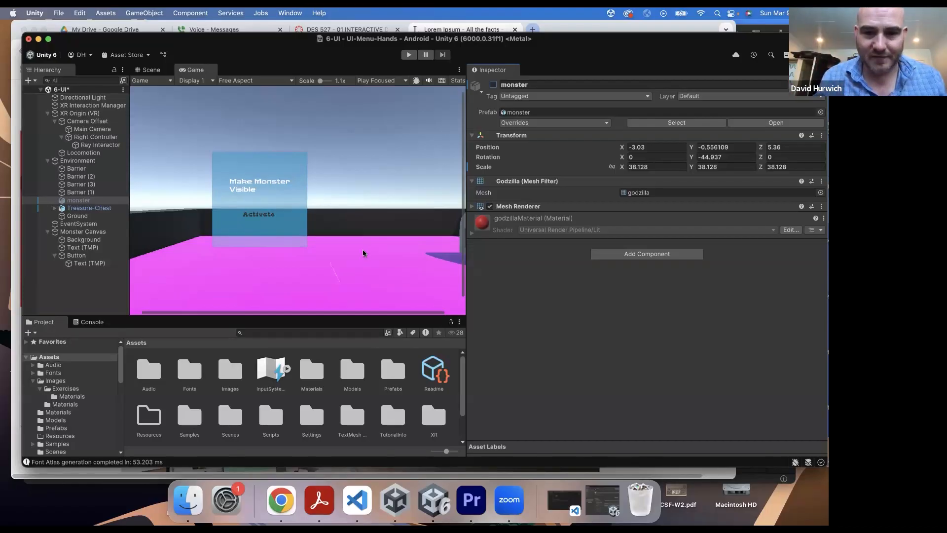
Return to the Scene view and turn off 2D mode to show the environment in 3D
{"action": "scroll", "coordinate": [414, 261], "scroll_direction": "down", "scroll_amount": 1}
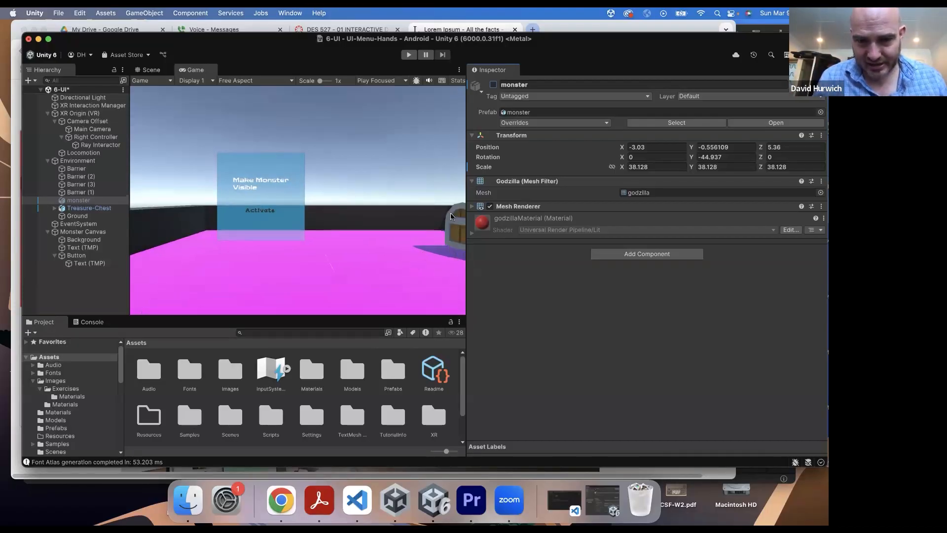
{"action": "left_click", "coordinate": [150, 70]}
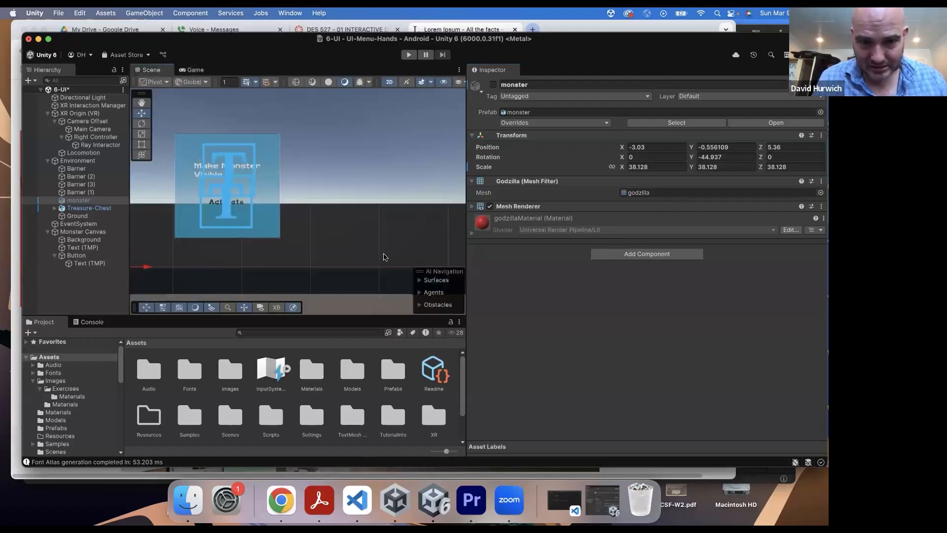
{"action": "left_click", "coordinate": [389, 81]}
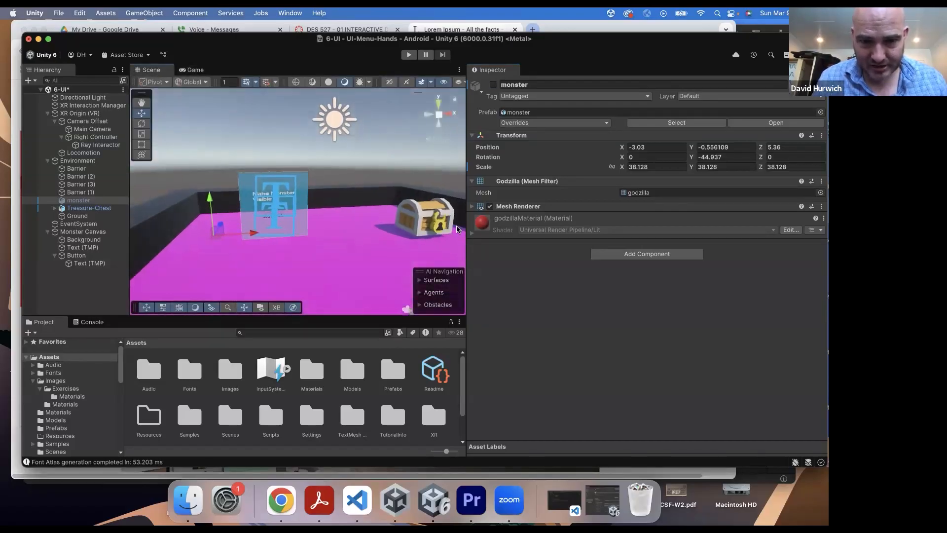
{"action": "left_click", "coordinate": [392, 84]}
{"action": "left_click", "coordinate": [392, 84]}
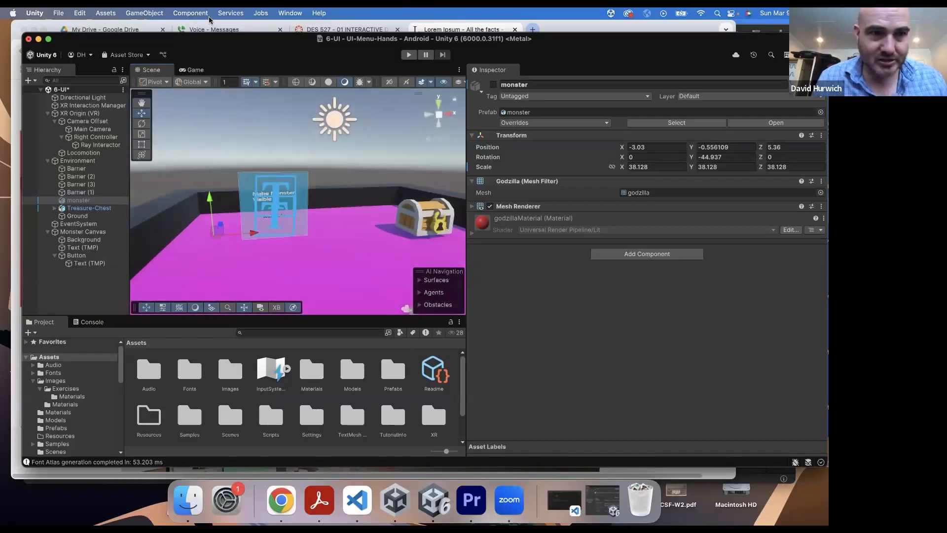
Add a new XR UI Canvas to the scene
{"action": "left_click", "coordinate": [137, 13]}
{"action": "mouse_move", "coordinate": [164, 126]}
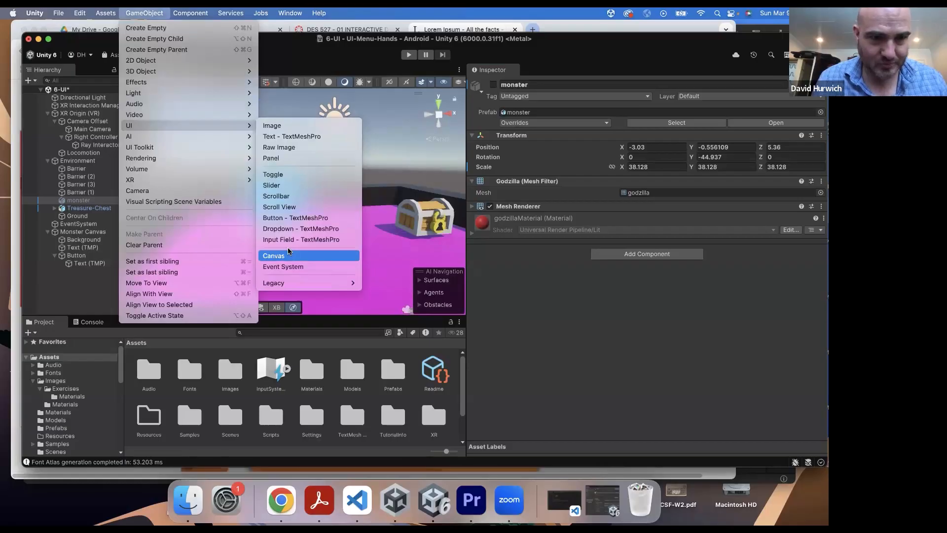
{"action": "mouse_move", "coordinate": [148, 180]}
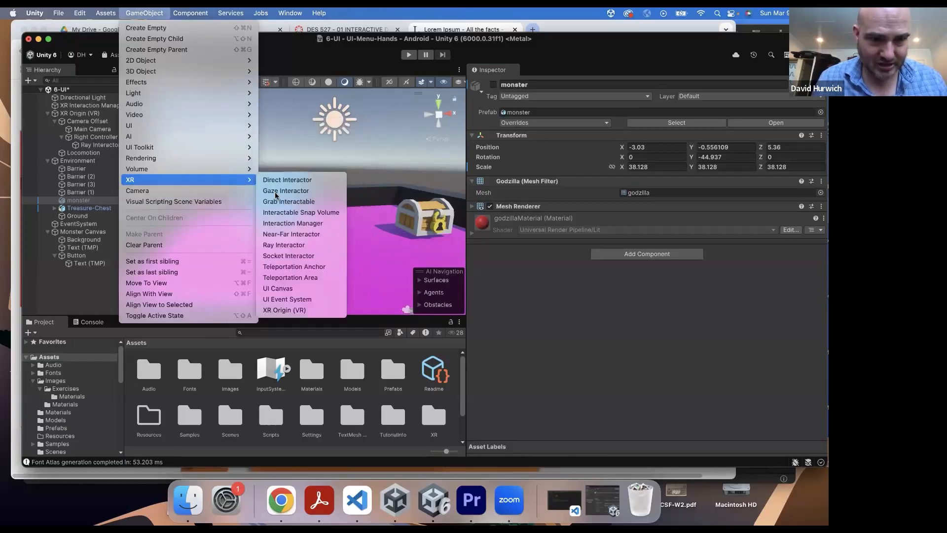
{"action": "left_click", "coordinate": [312, 288]}
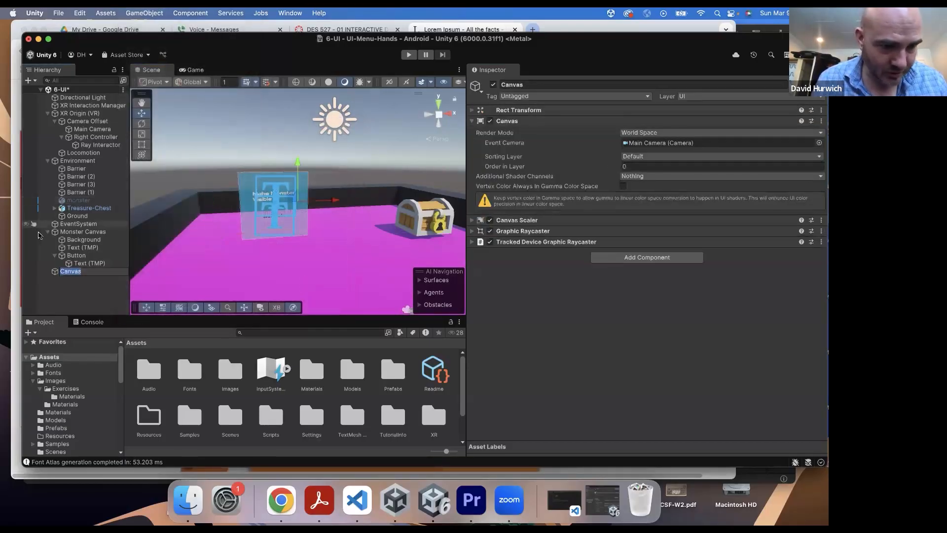
Collapse the Monster Canvas hierarchy and move the new Canvas along the X axis to about 1, toward the treasure chest
{"action": "left_click", "coordinate": [48, 232]}
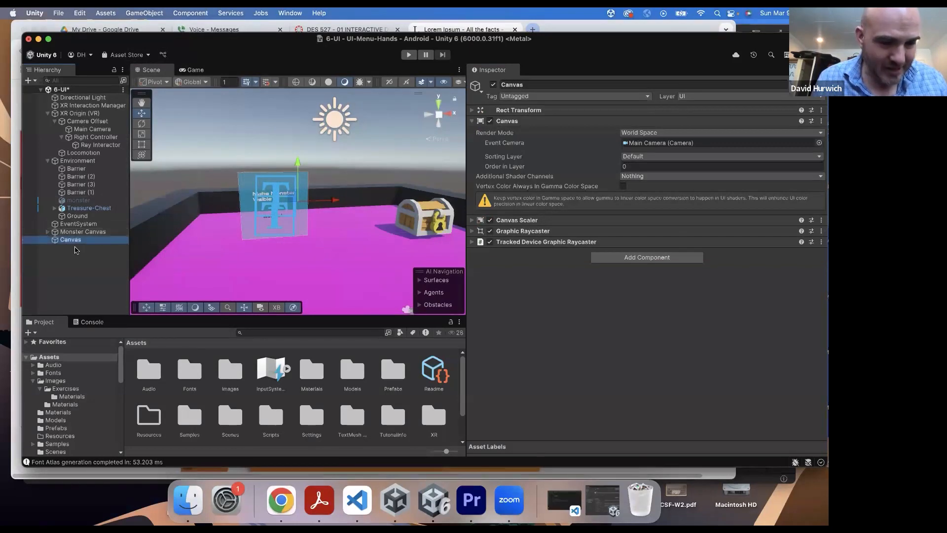
{"action": "left_click", "coordinate": [74, 229]}
{"action": "left_click", "coordinate": [75, 225]}
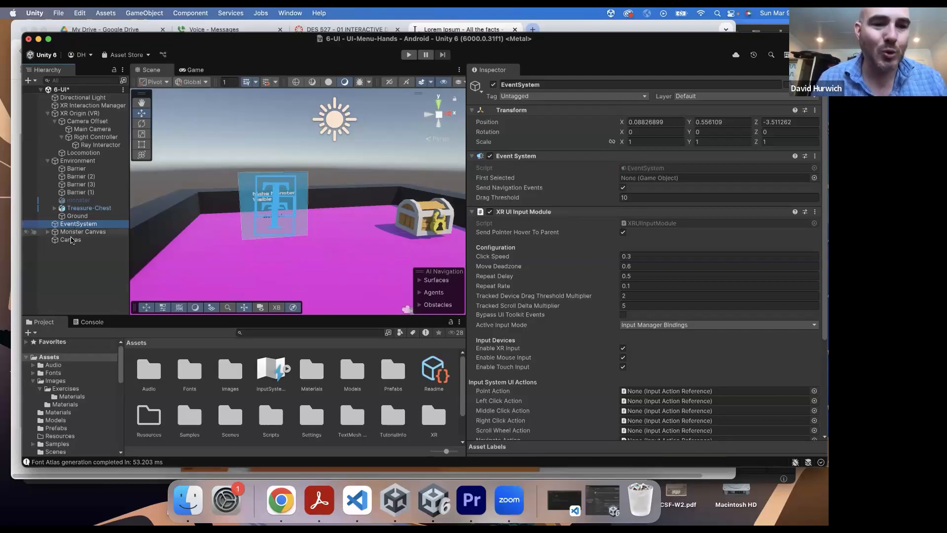
{"action": "left_click", "coordinate": [71, 240]}
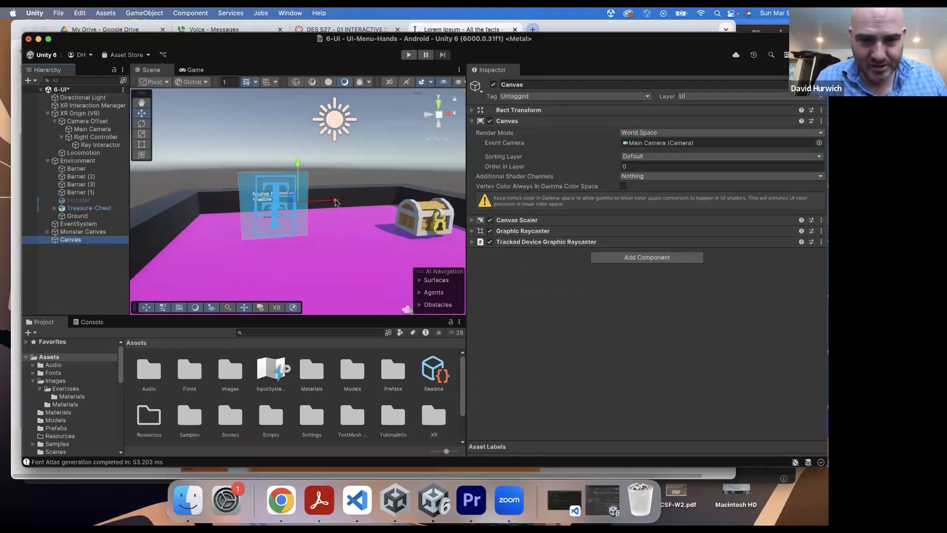
{"action": "left_click_drag", "start_coordinate": [337, 201], "coordinate": [401, 212]}
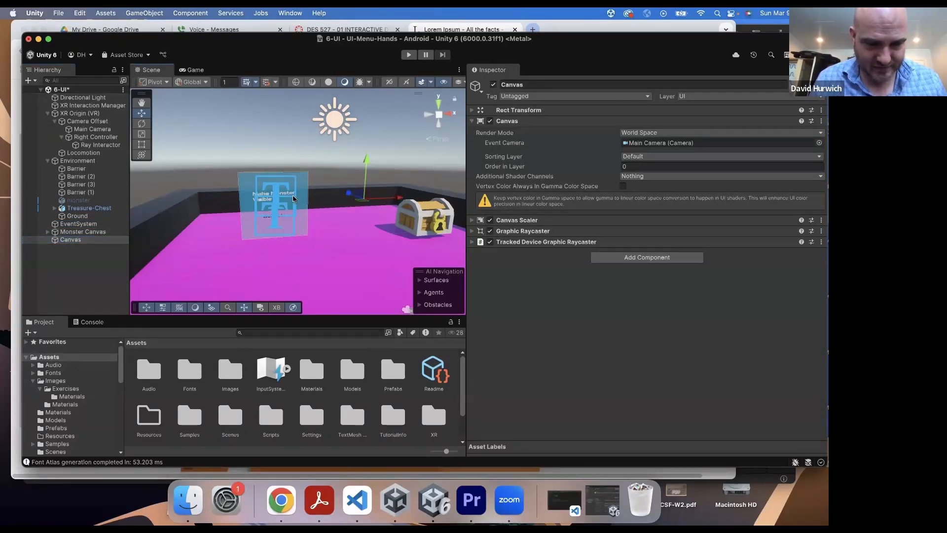
Try to rename the new Canvas to Treasure Chest Canvas
{"action": "right_click", "coordinate": [73, 239]}
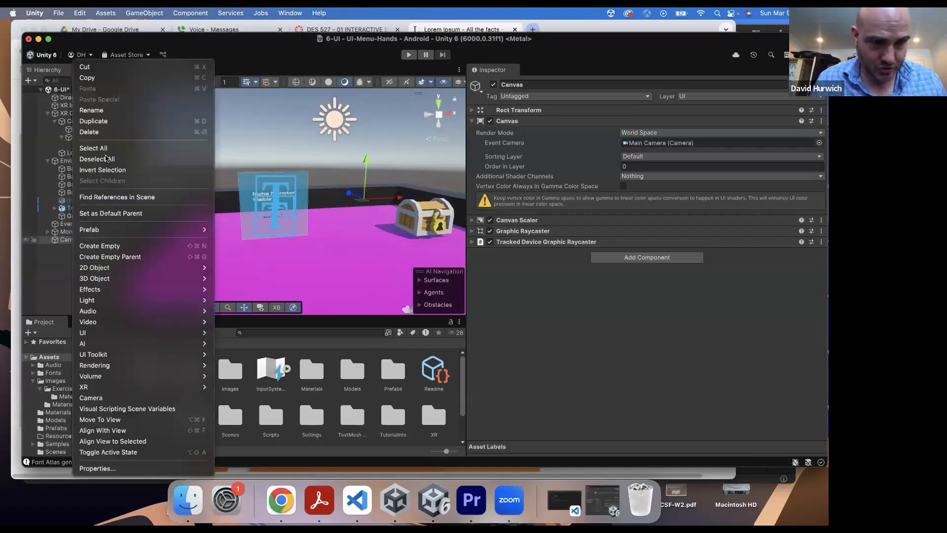
{"action": "left_click", "coordinate": [109, 111]}
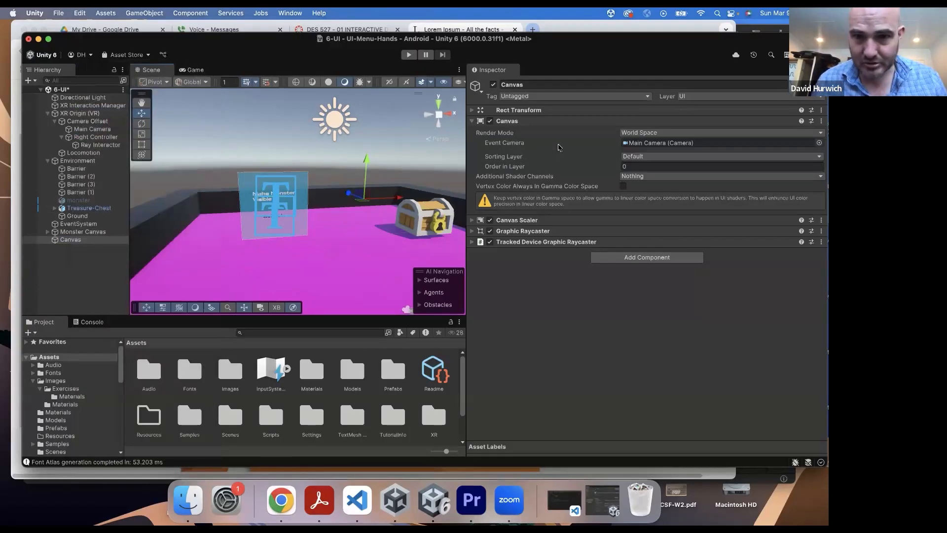
{"action": "left_click", "coordinate": [529, 84]}
{"action": "type", "text": "Treas"}
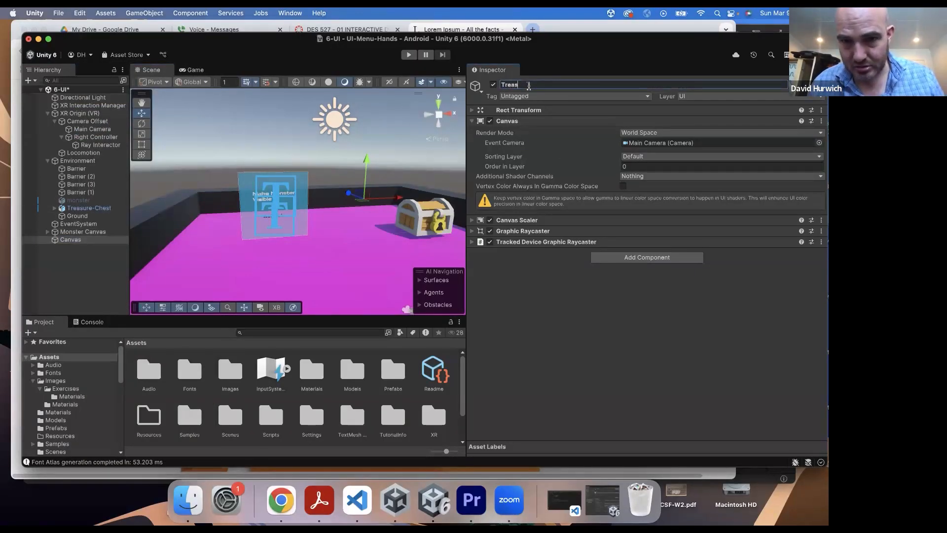
{"action": "type", "text": "ure Chest"}
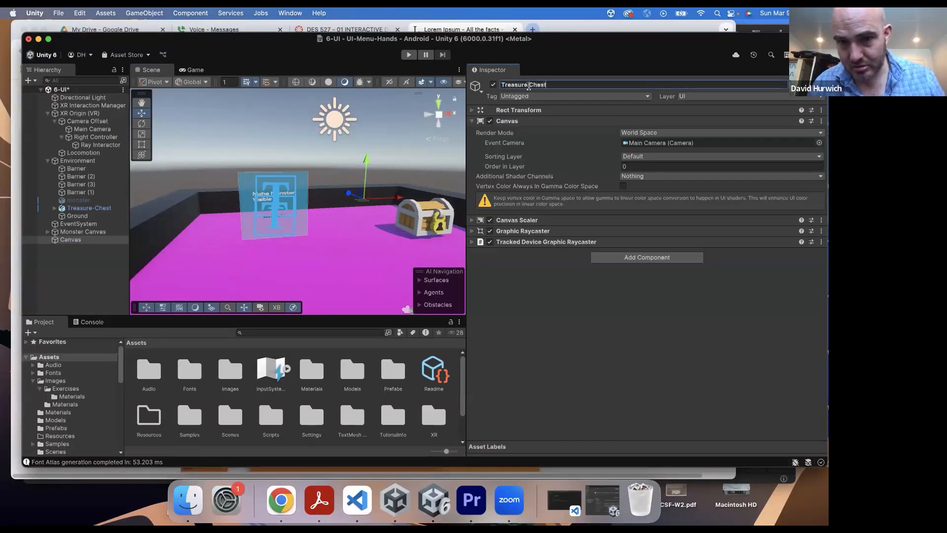
{"action": "type", "text": " Canvas"}
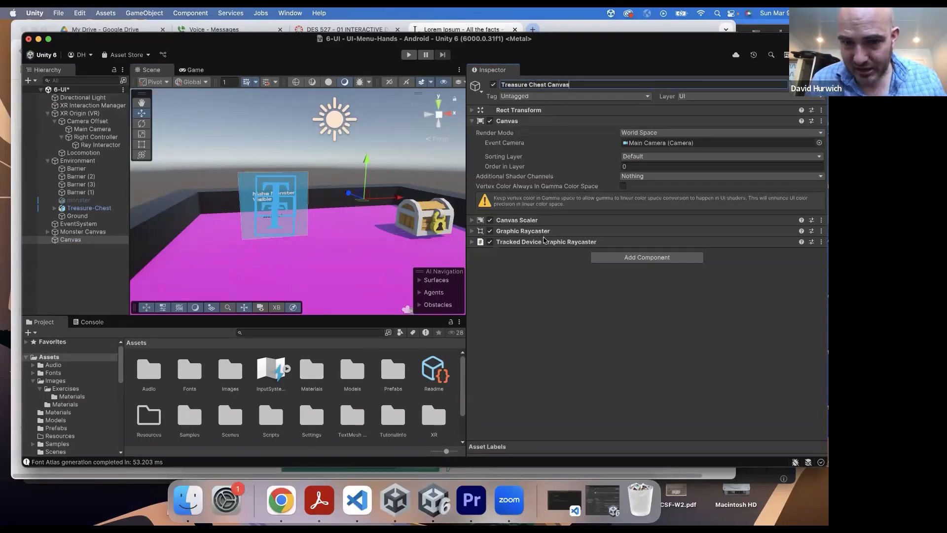
Expand the new Canvas's Rect Transform and set its Width and Height to 300
{"action": "left_click", "coordinate": [471, 243]}
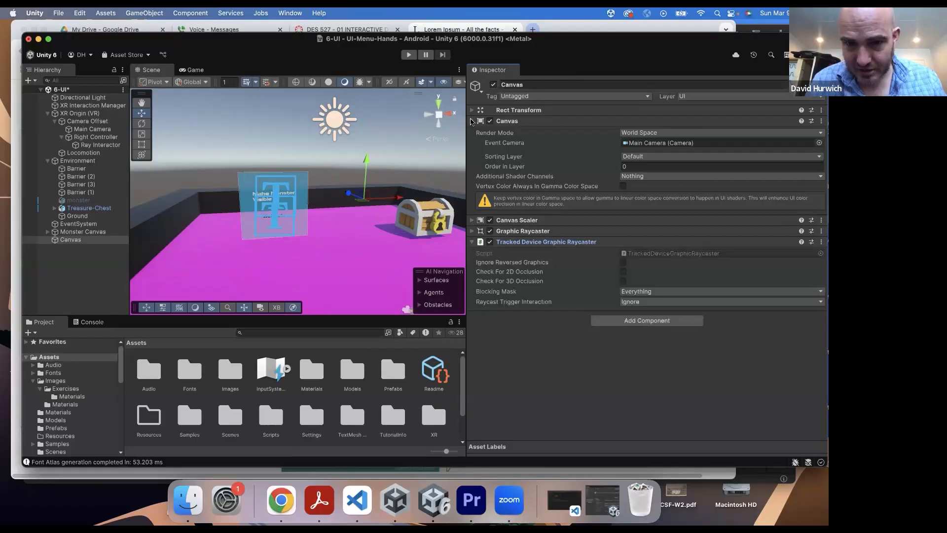
{"action": "left_click", "coordinate": [472, 122]}
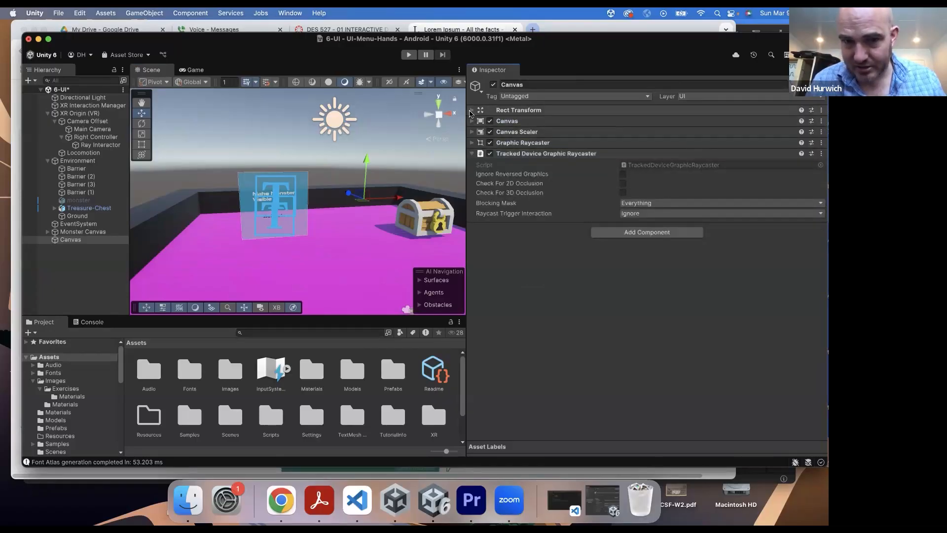
{"action": "left_click", "coordinate": [471, 110]}
{"action": "left_click", "coordinate": [627, 149]}
{"action": "type", "text": "3"}
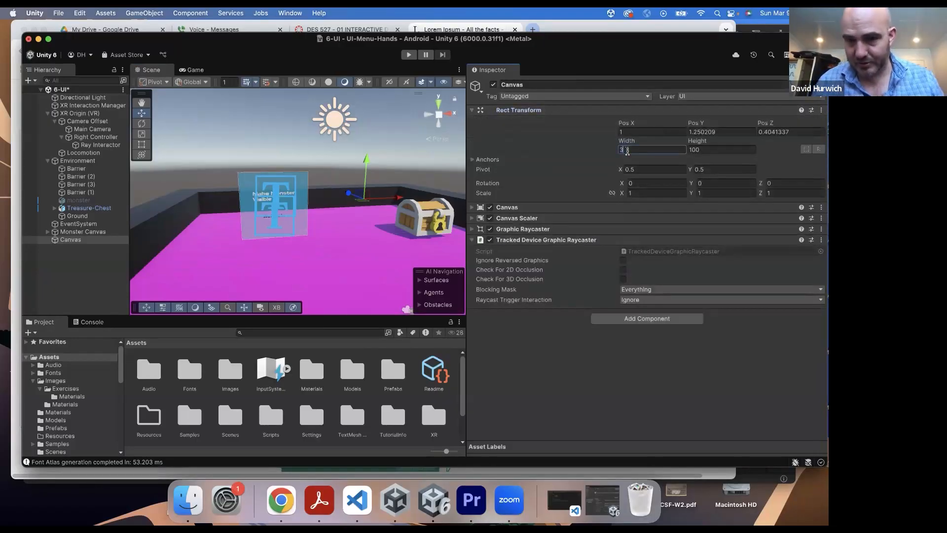
{"action": "type", "text": "00"}
{"action": "key", "text": "Tab"}
{"action": "type", "text": "300"}
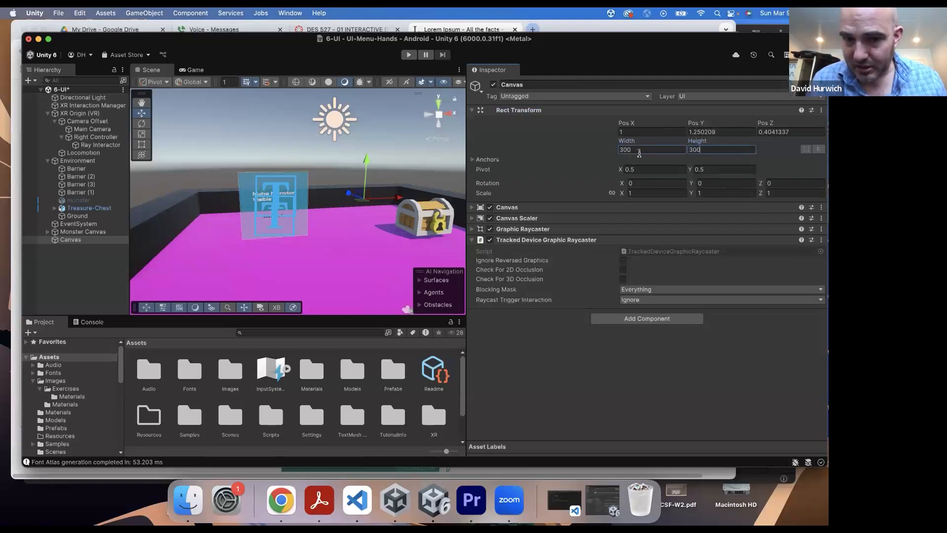
Set the new Canvas's Scale to 0.1 on the X, Y and Z axes
{"action": "left_click", "coordinate": [644, 192]}
{"action": "type", "text": "0.1"}
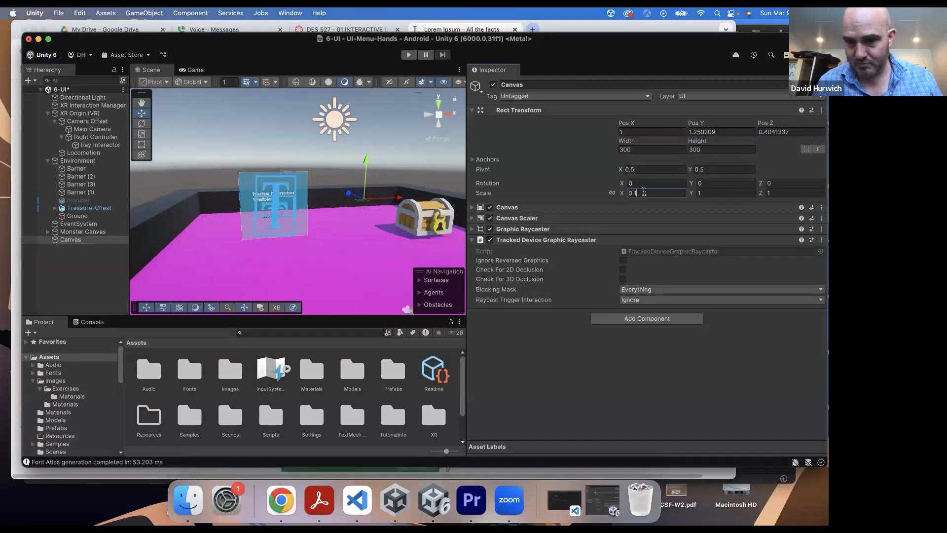
{"action": "key", "text": "Tab"}
{"action": "type", "text": "0.1"}
{"action": "key", "text": "Tab"}
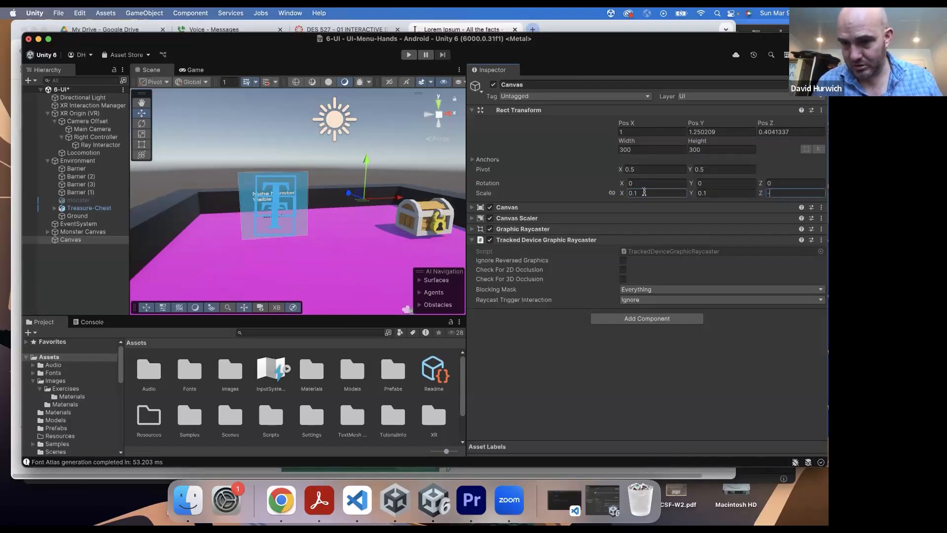
{"action": "type", "text": "0.1"}
{"action": "key", "text": "Return"}
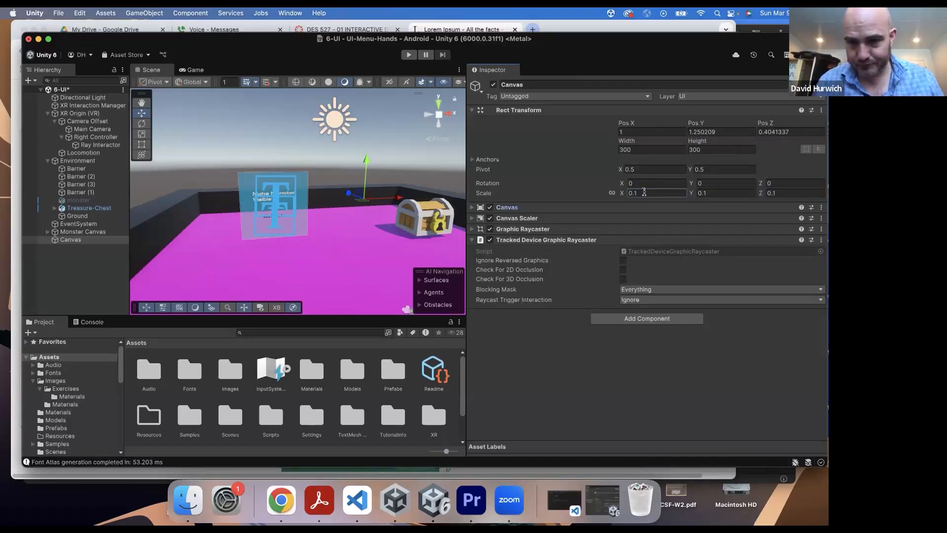
Scale the new Canvas down uniformly to about 0.0037 with the Scale tool and deselect it
{"action": "scroll", "coordinate": [333, 188], "scroll_direction": "down", "scroll_amount": 3}
{"action": "scroll", "coordinate": [333, 188], "scroll_direction": "down", "scroll_amount": 5}
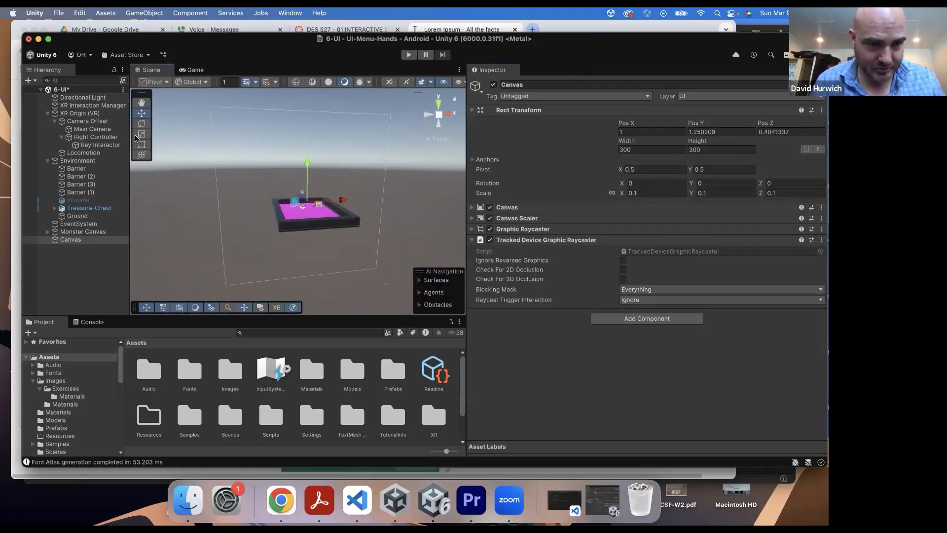
{"action": "left_click_drag", "start_coordinate": [308, 201], "coordinate": [267, 214]}
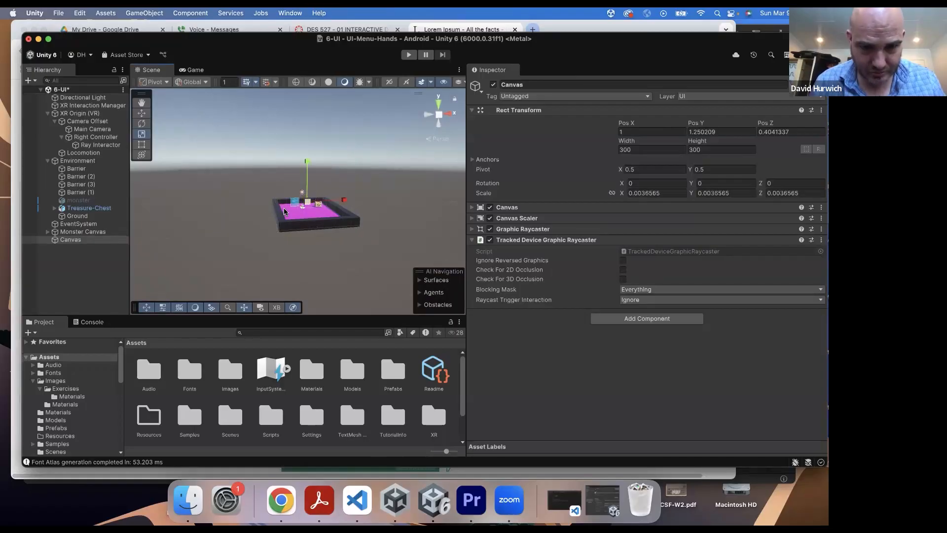
{"action": "left_click", "coordinate": [302, 212]}
{"action": "scroll", "coordinate": [304, 213], "scroll_direction": "up", "scroll_amount": 6}
{"action": "scroll", "coordinate": [305, 216], "scroll_direction": "up", "scroll_amount": 5}
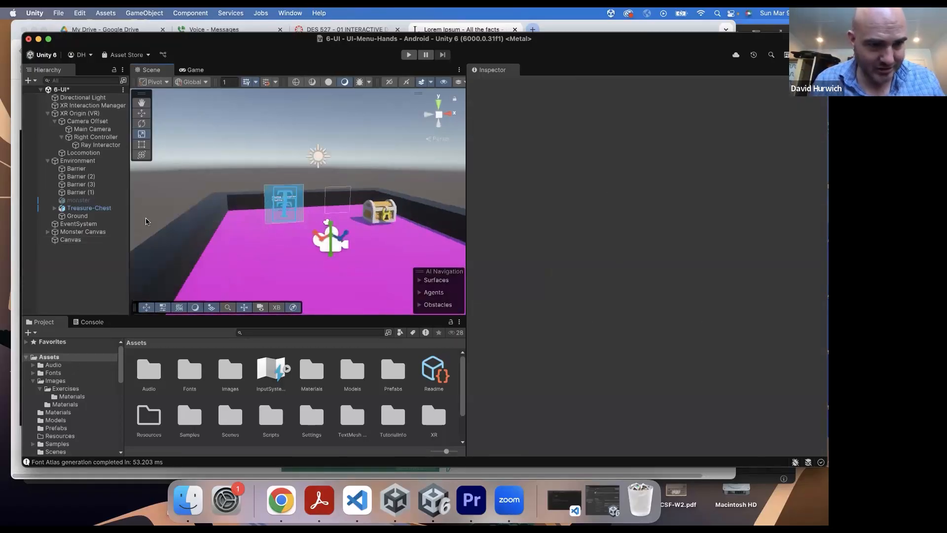
Rename the new Canvas to Treasure Chest Canvas
{"action": "left_click", "coordinate": [82, 240]}
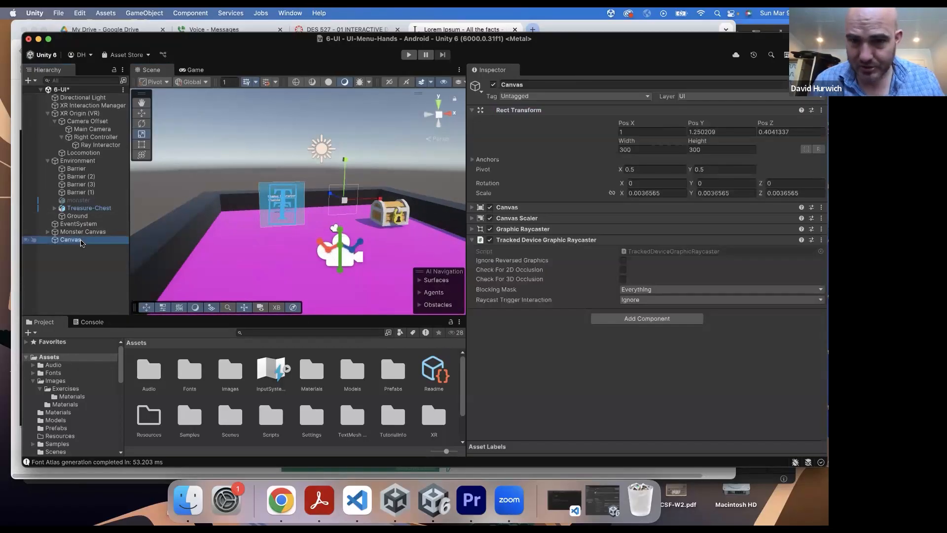
{"action": "left_click", "coordinate": [545, 85]}
{"action": "type", "text": "Treasure Chest"}
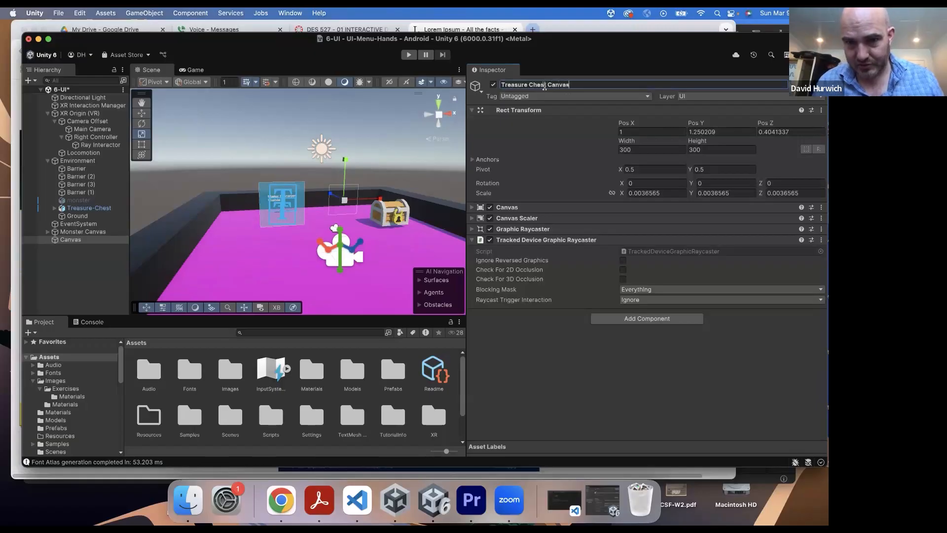
{"action": "key", "text": "Return"}
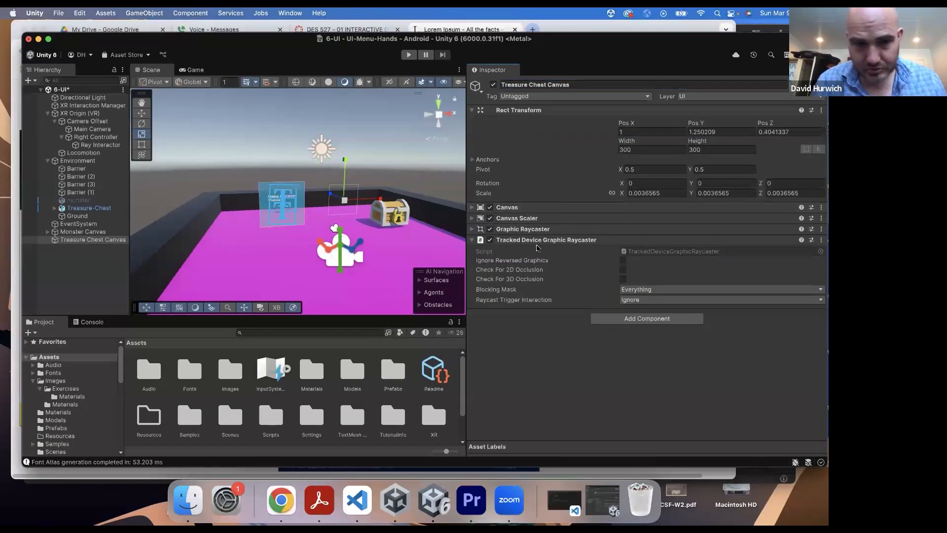
Scale the Treasure Chest Canvas up uniformly to about 0.0047 and deselect it
{"action": "left_click_drag", "start_coordinate": [344, 200], "coordinate": [289, 182]}
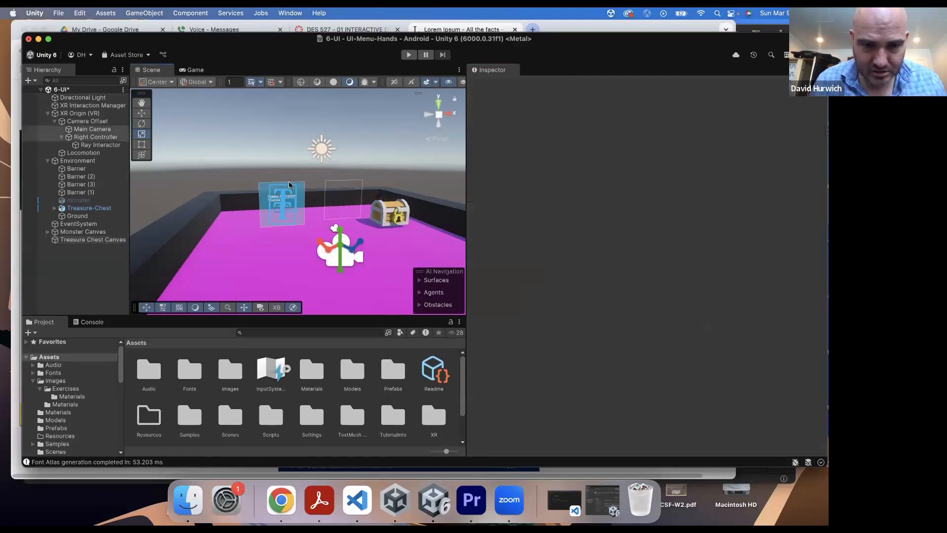
{"action": "left_click", "coordinate": [277, 143]}
{"action": "left_click_drag", "start_coordinate": [313, 219], "coordinate": [241, 167], "text": "alt"}
Add a UI Panel under the Treasure Chest Canvas and name it Background
{"action": "left_click", "coordinate": [93, 241]}
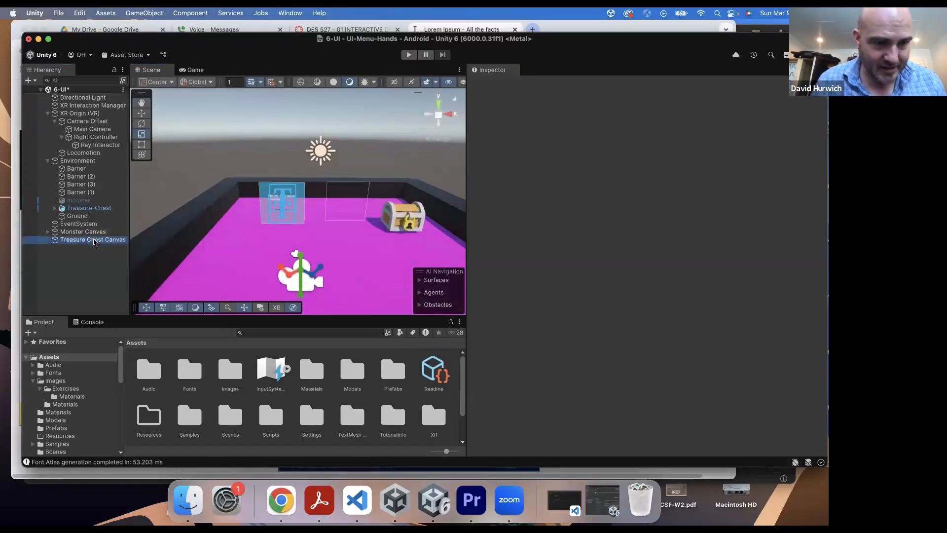
{"action": "left_click", "coordinate": [133, 14]}
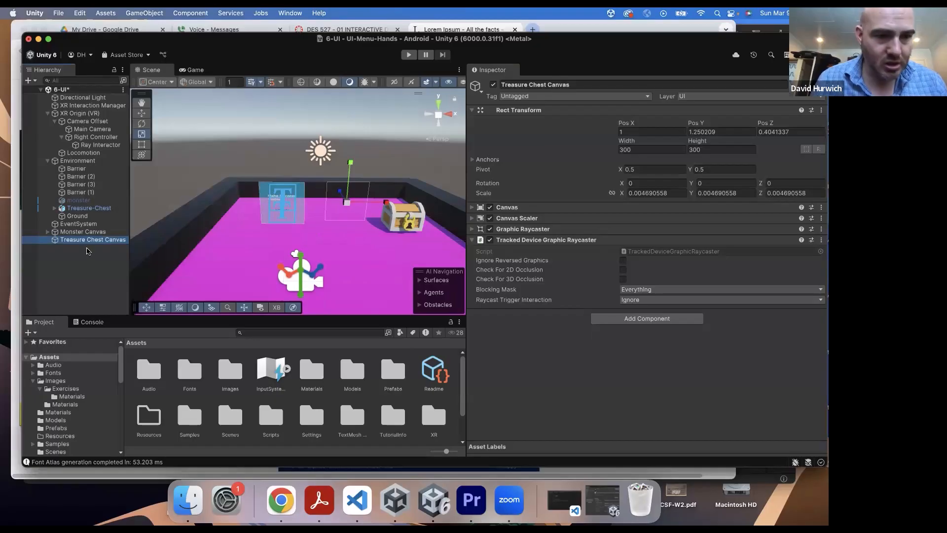
{"action": "left_click", "coordinate": [145, 13]}
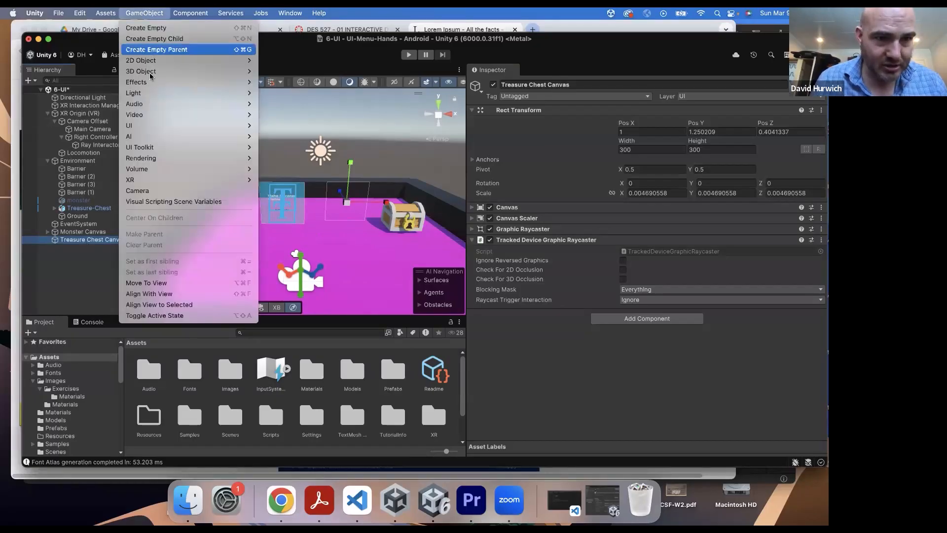
{"action": "mouse_move", "coordinate": [145, 127]}
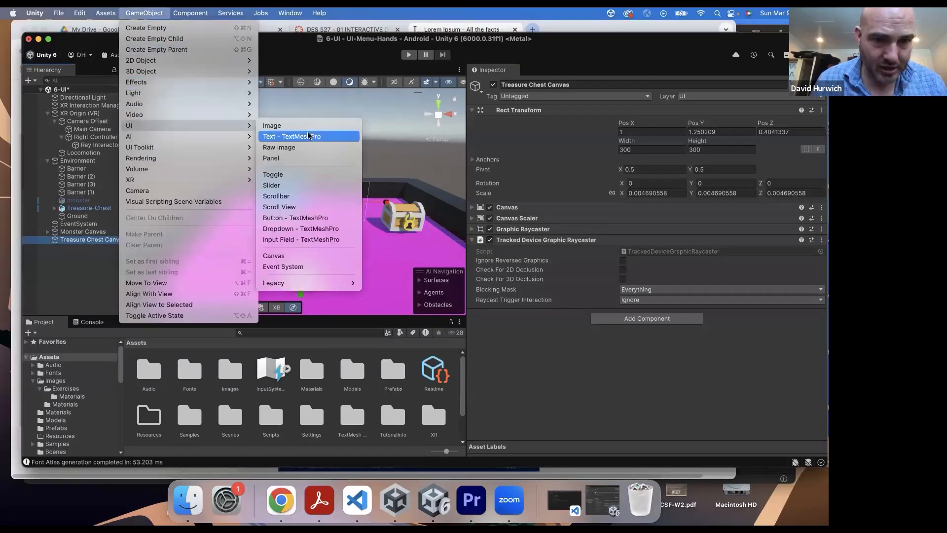
{"action": "left_click", "coordinate": [304, 159]}
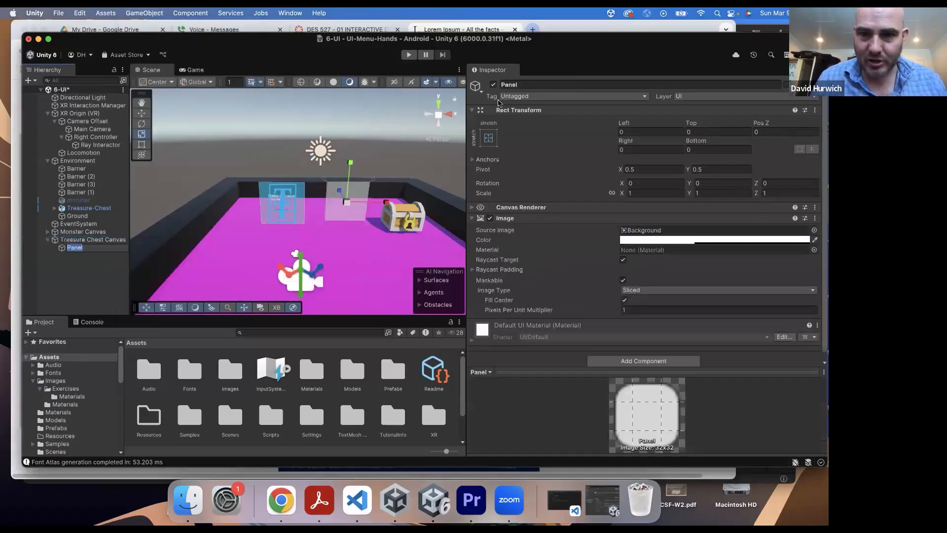
{"action": "left_click", "coordinate": [505, 85]}
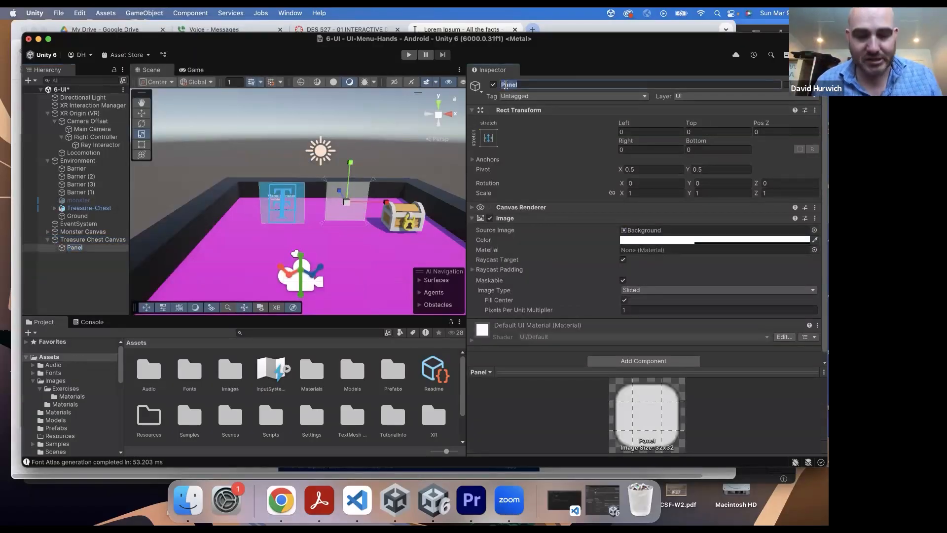
{"action": "type", "text": "Backgro"}
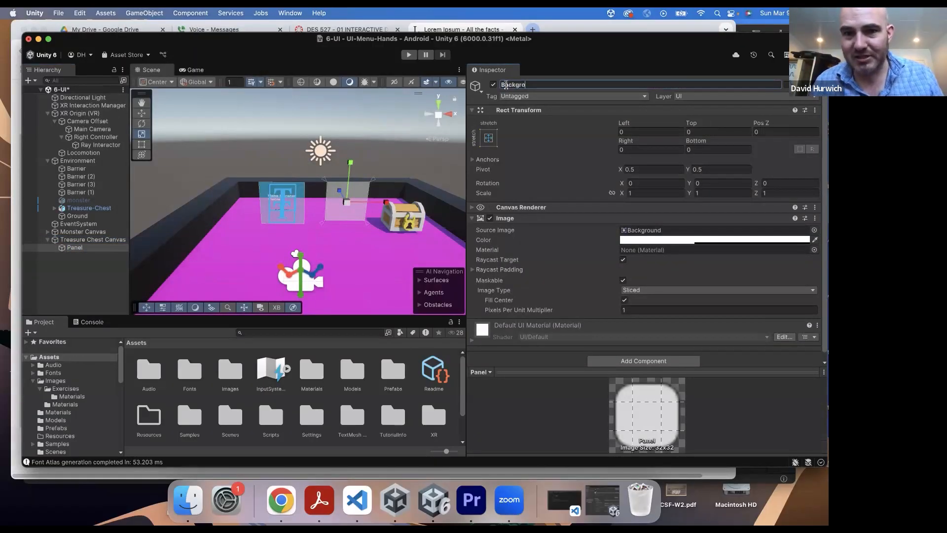
{"action": "type", "text": "und"}
{"action": "key", "text": "Return"}
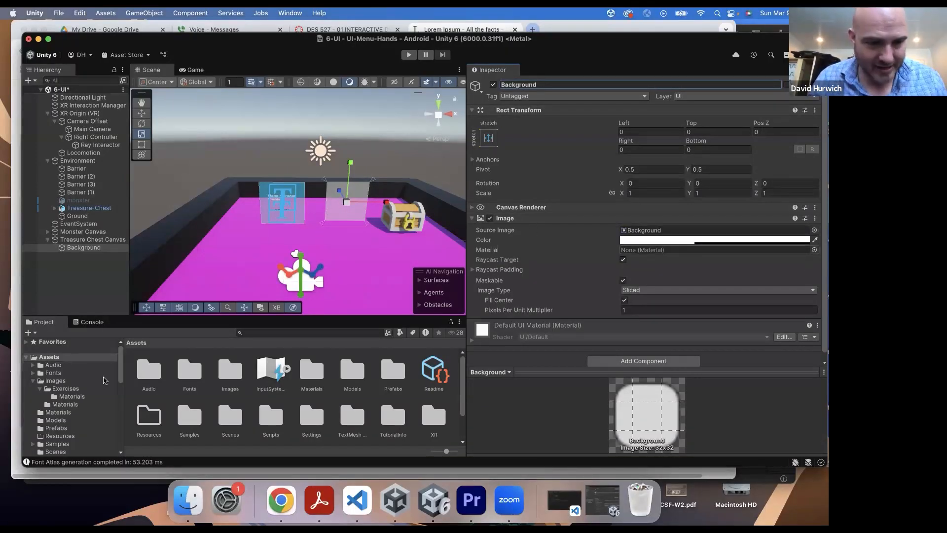
Set the Texture Type of the background image in Assets/Images to Default and save its import settings
{"action": "left_click", "coordinate": [72, 381]}
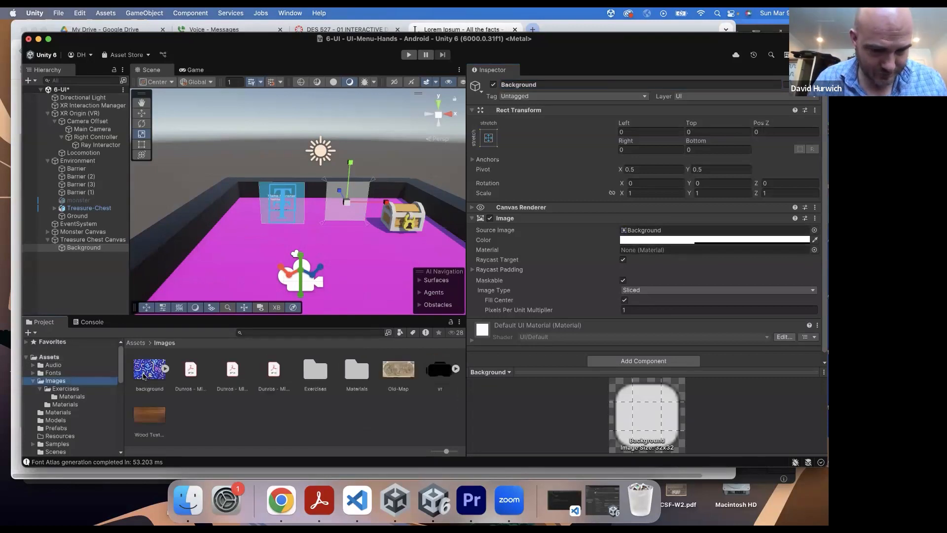
{"action": "left_click", "coordinate": [148, 374]}
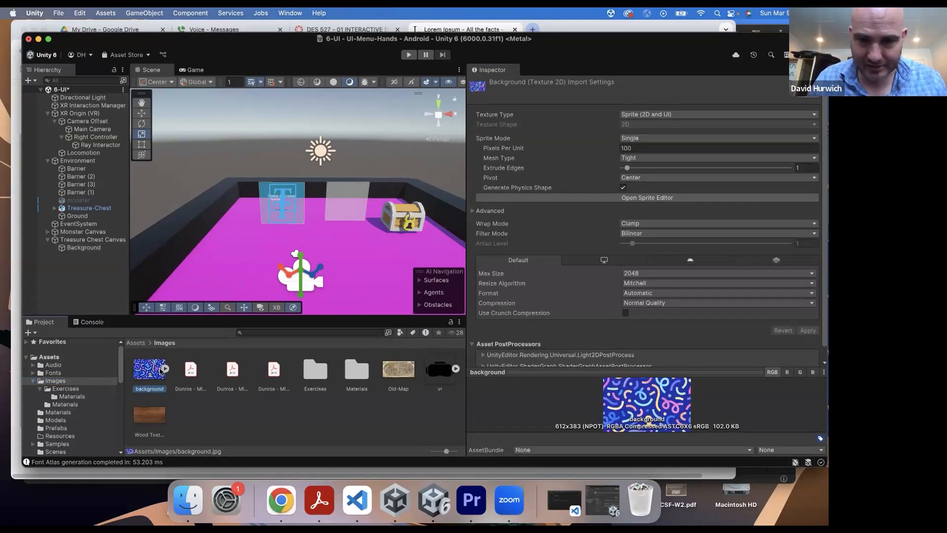
{"action": "left_click", "coordinate": [646, 116]}
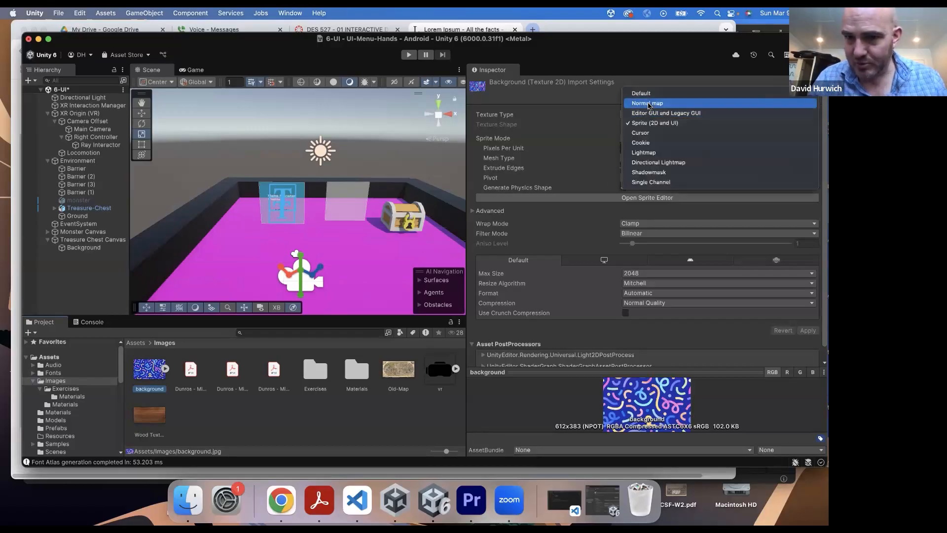
{"action": "left_click", "coordinate": [641, 94]}
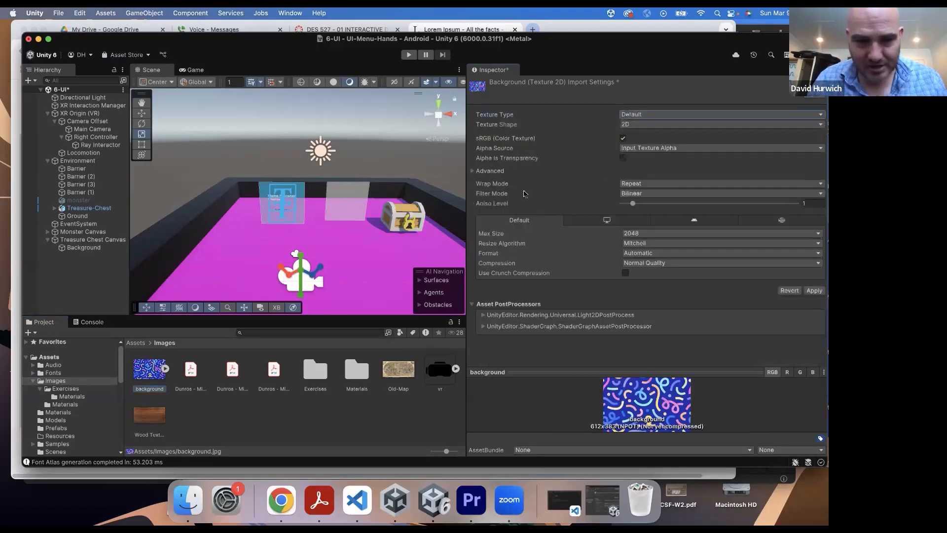
{"action": "left_click", "coordinate": [238, 413]}
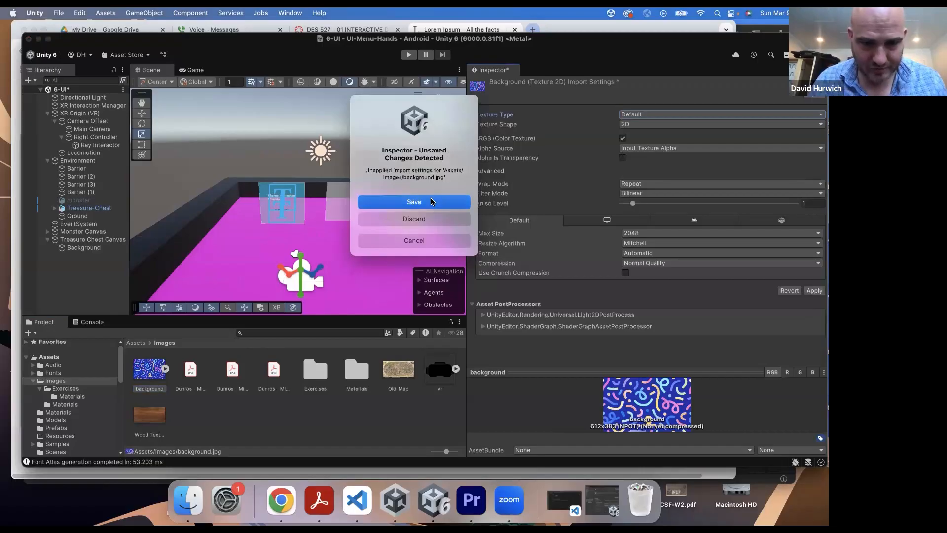
{"action": "left_click", "coordinate": [431, 201]}
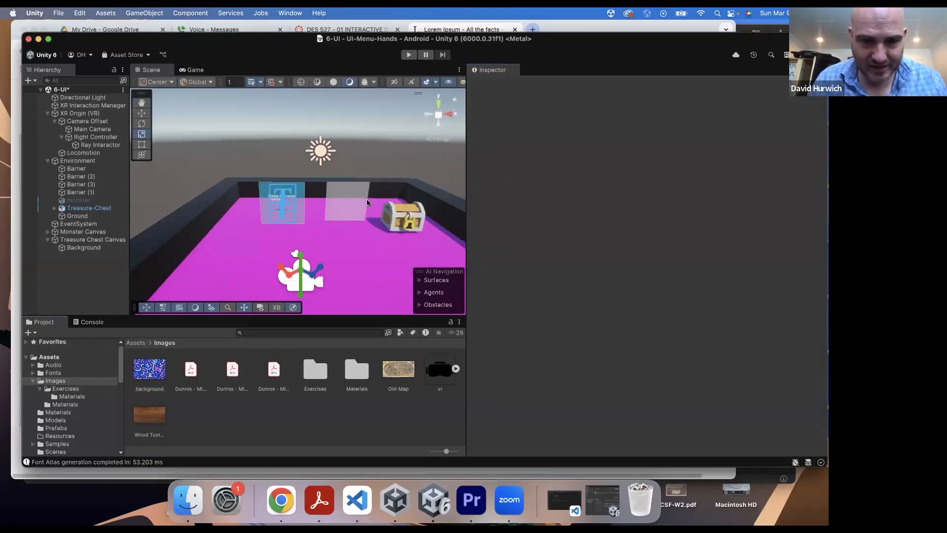
Try to assign the background image as the Background panel's Source Image
{"action": "left_click", "coordinate": [88, 215]}
{"action": "left_click", "coordinate": [84, 247]}
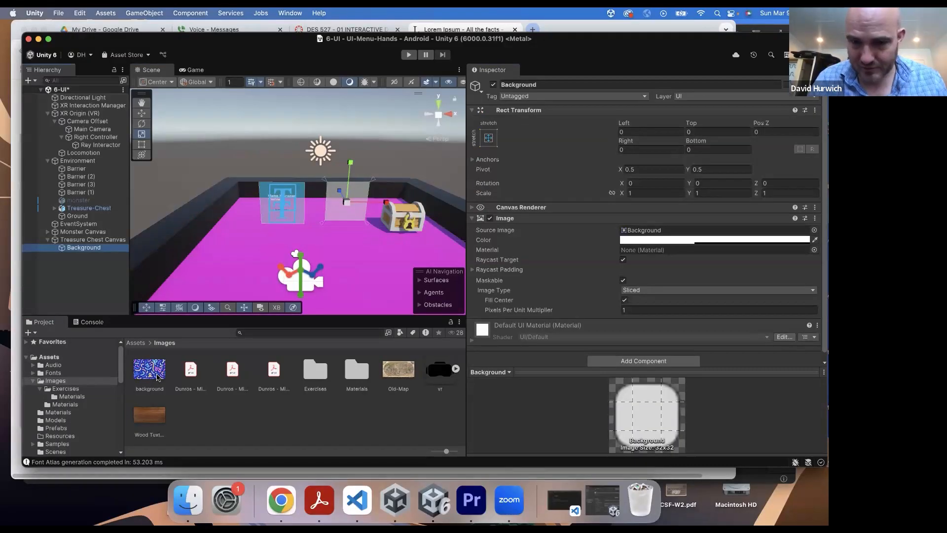
{"action": "left_click_drag", "start_coordinate": [157, 378], "coordinate": [698, 232]}
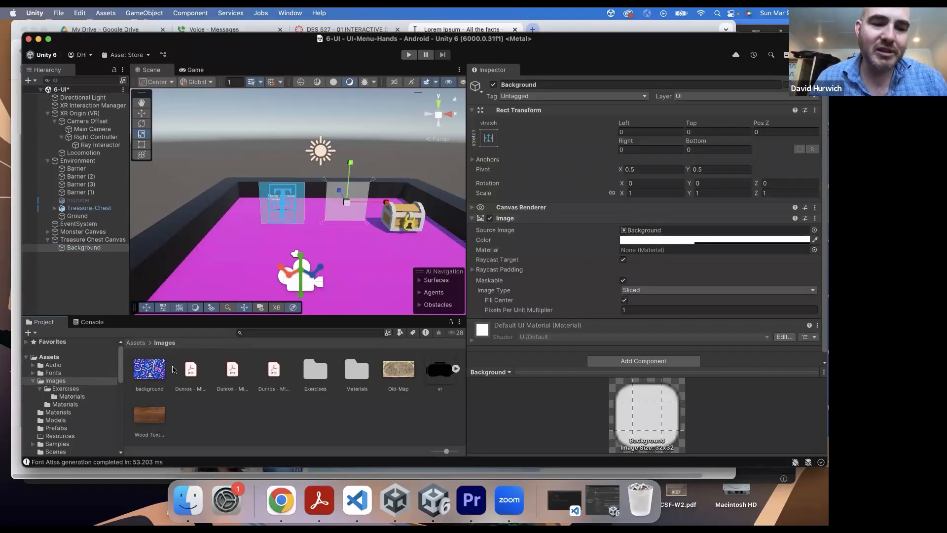
Set the background image's Texture Type to Sprite (2D and UI) and Sprite Mode to Single, and save the import settings
{"action": "left_click", "coordinate": [167, 368]}
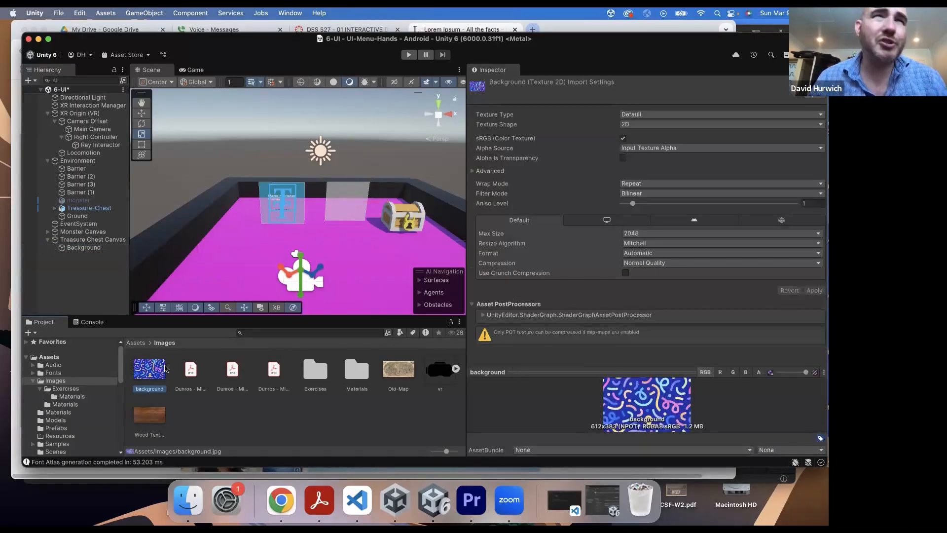
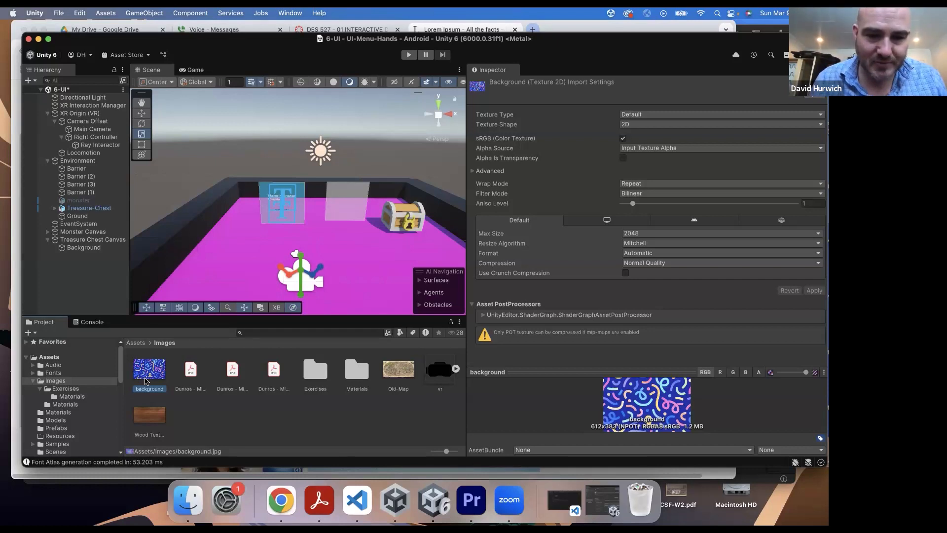
{"action": "left_click", "coordinate": [630, 115]}
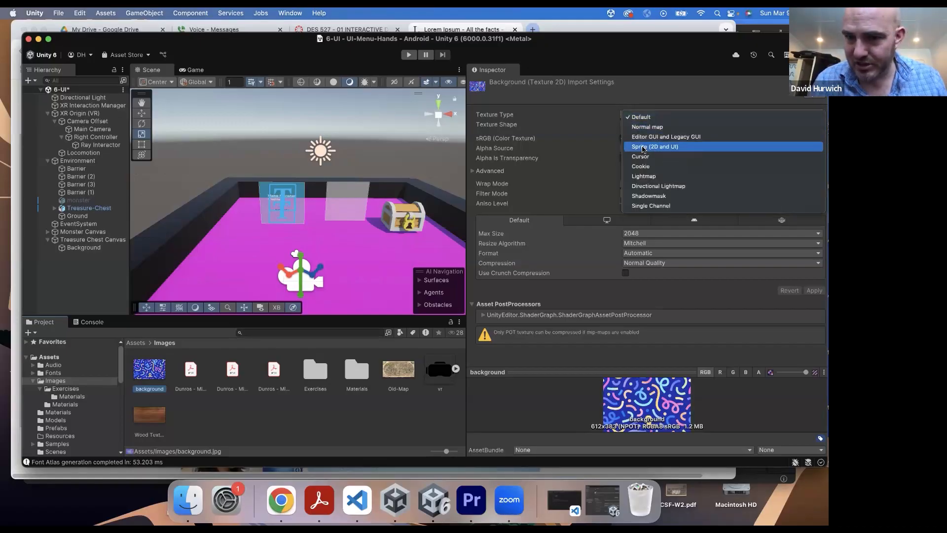
{"action": "left_click", "coordinate": [644, 147]}
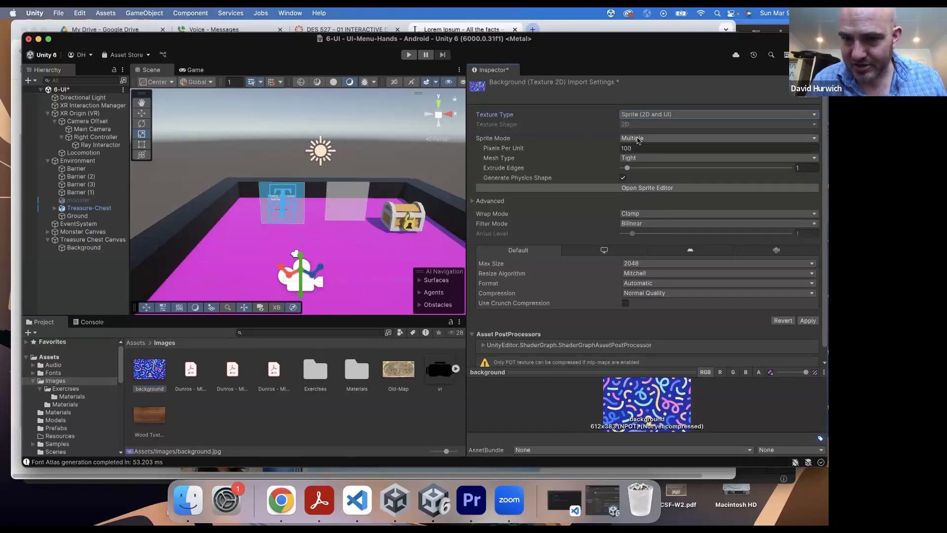
{"action": "left_click", "coordinate": [636, 138]}
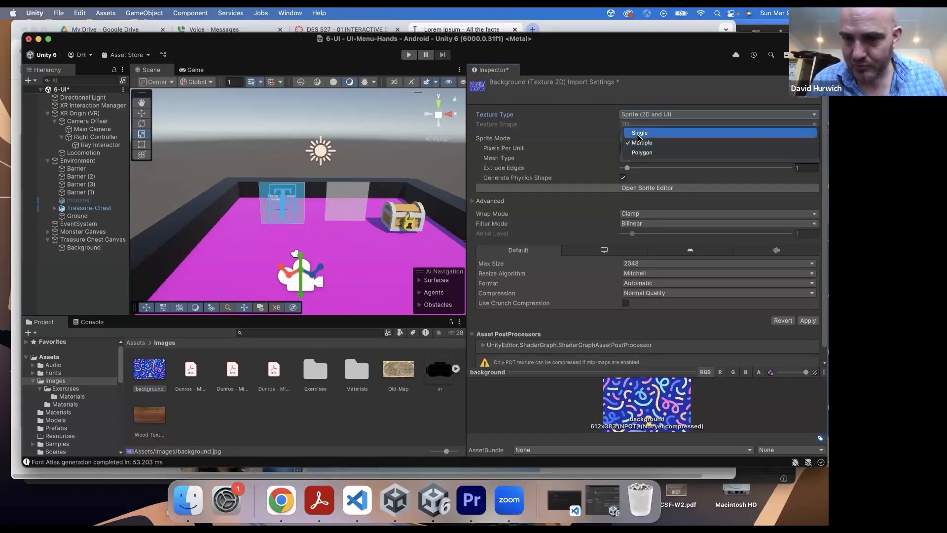
{"action": "left_click", "coordinate": [639, 134]}
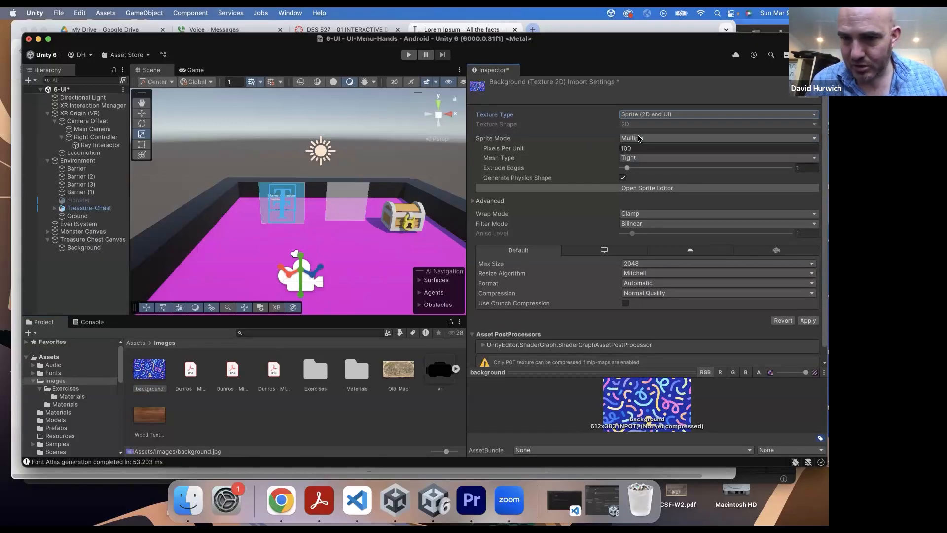
{"action": "left_click", "coordinate": [190, 371]}
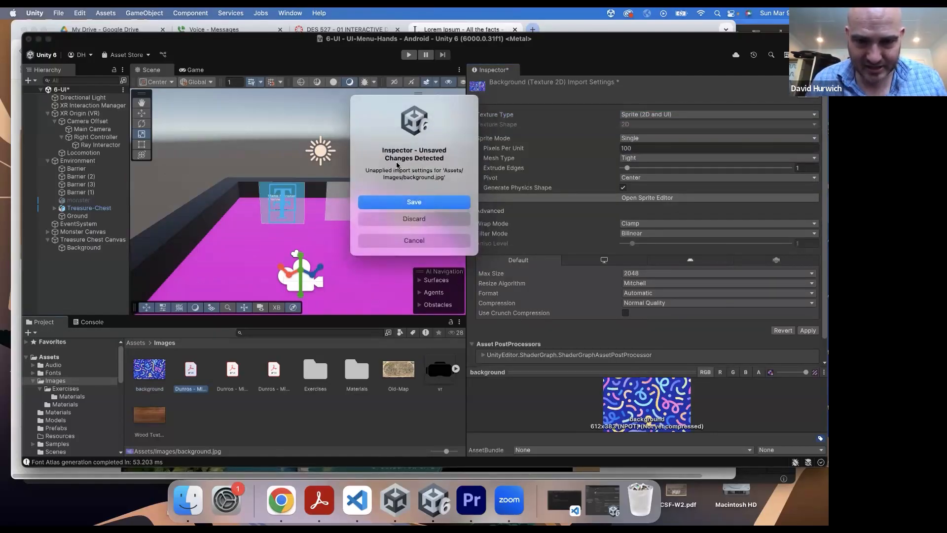
{"action": "left_click_drag", "start_coordinate": [428, 177], "coordinate": [426, 188]}
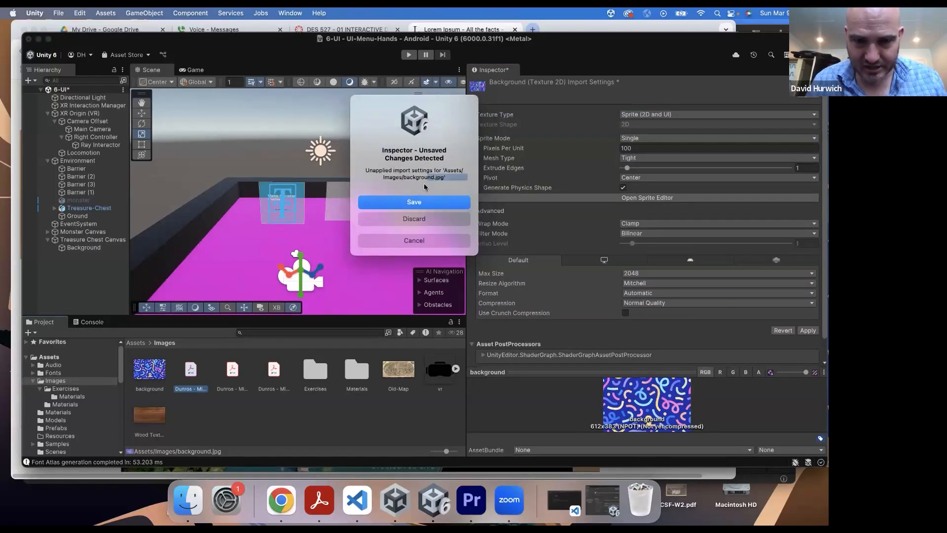
{"action": "left_click", "coordinate": [416, 202]}
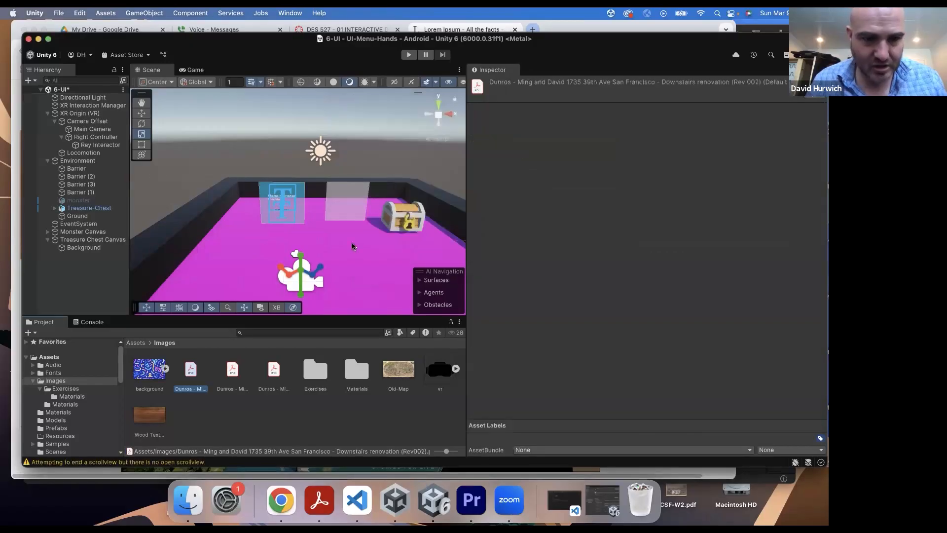
Show the Images assets as a list, expand the background image and assign its sprite as the Background panel's Source Image
{"action": "left_click_drag", "start_coordinate": [423, 454], "coordinate": [420, 454]}
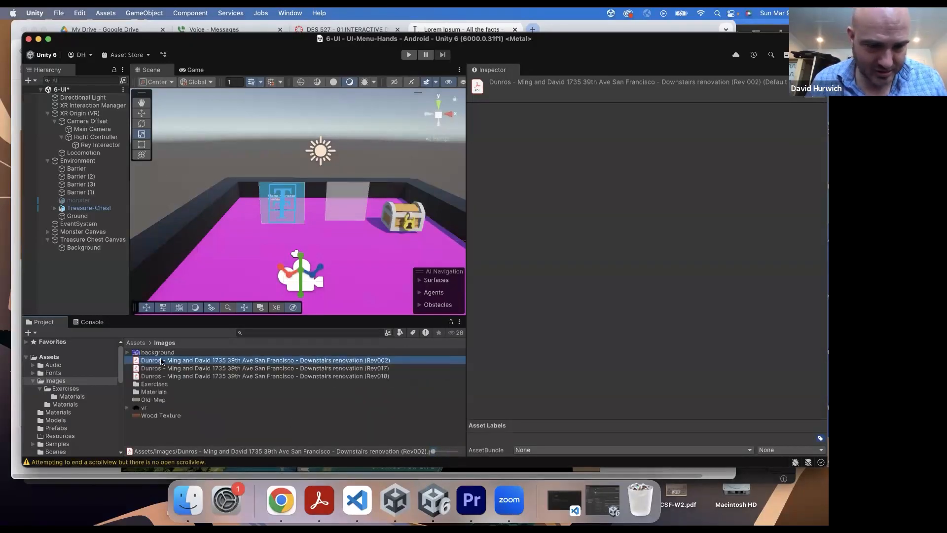
{"action": "left_click", "coordinate": [128, 352]}
{"action": "left_click", "coordinate": [144, 361]}
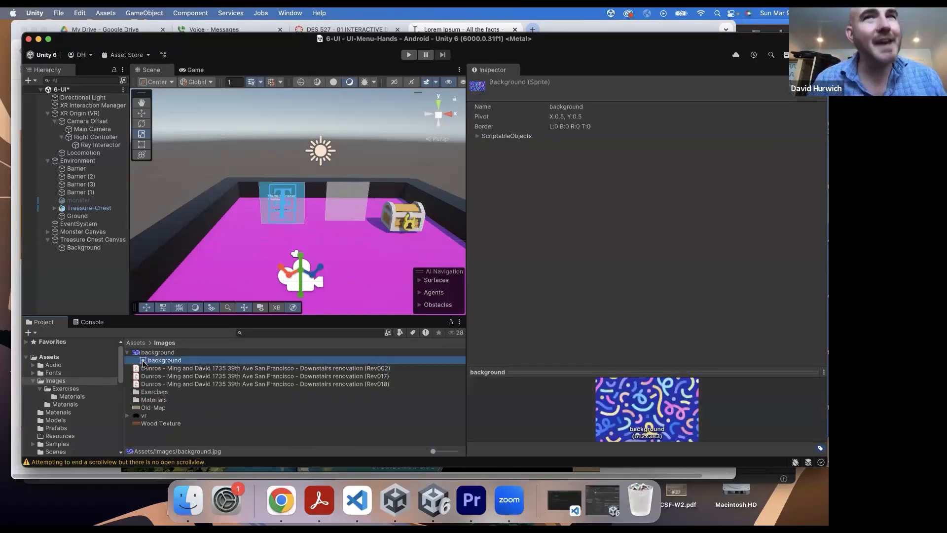
{"action": "left_click", "coordinate": [83, 248]}
{"action": "left_click", "coordinate": [652, 230]}
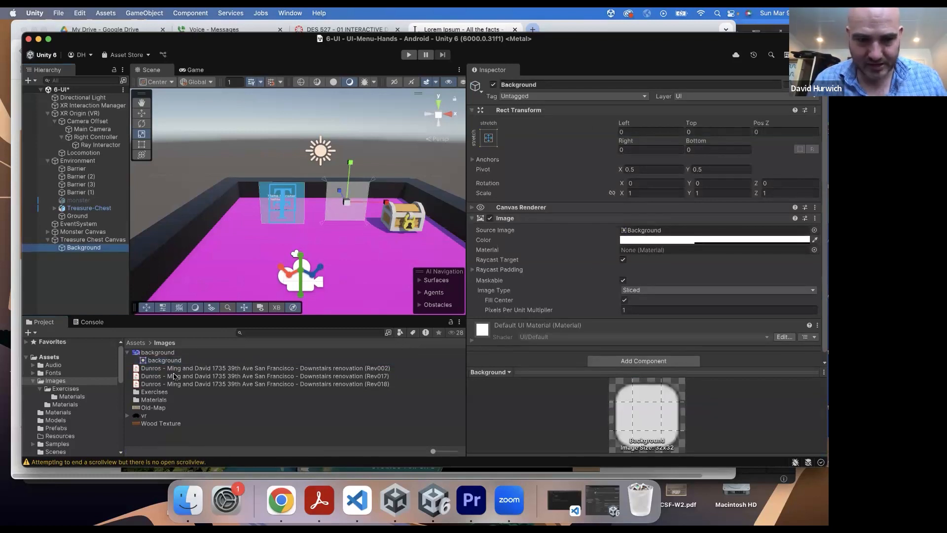
{"action": "left_click_drag", "start_coordinate": [684, 286], "coordinate": [693, 230]}
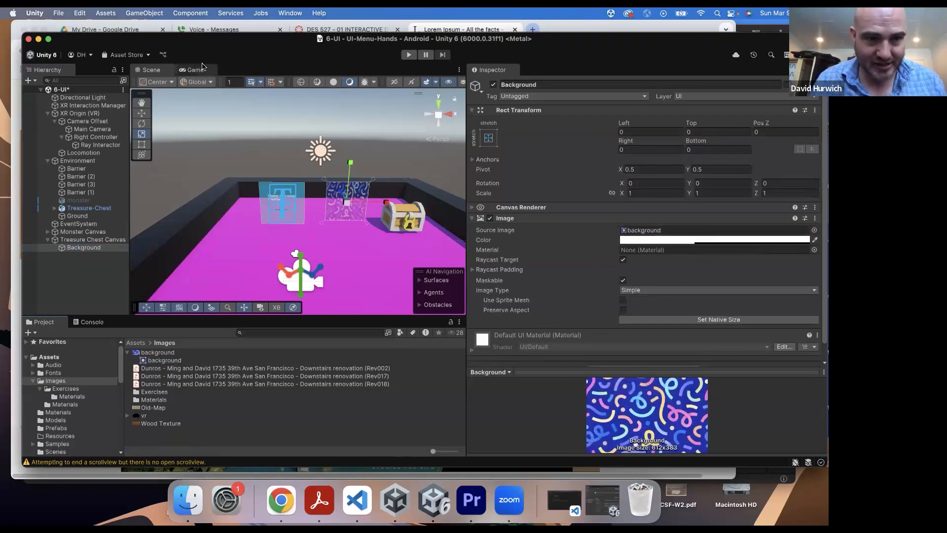
Make the Background panel's image fully opaque with an alpha of 255 and check it in the Game view
{"action": "left_click", "coordinate": [200, 68]}
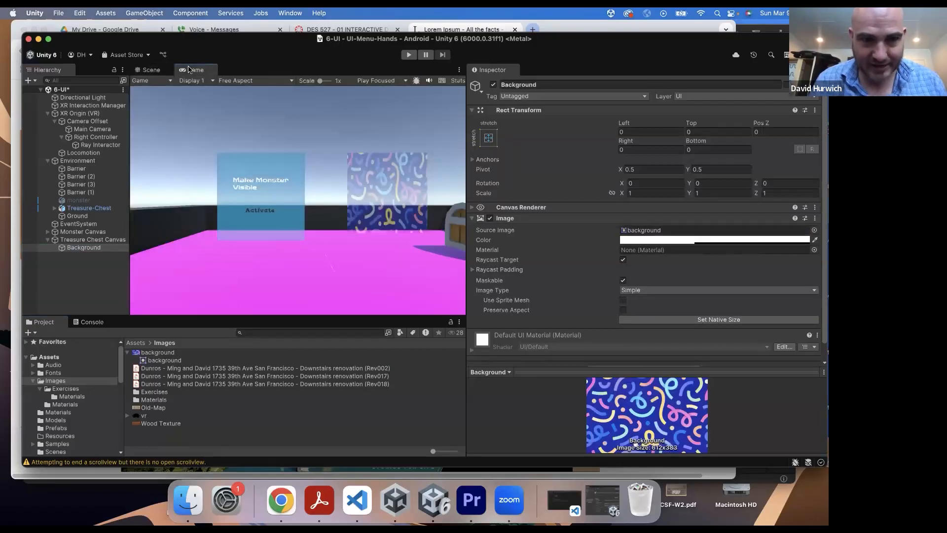
{"action": "left_click", "coordinate": [152, 70]}
{"action": "left_click", "coordinate": [684, 240]}
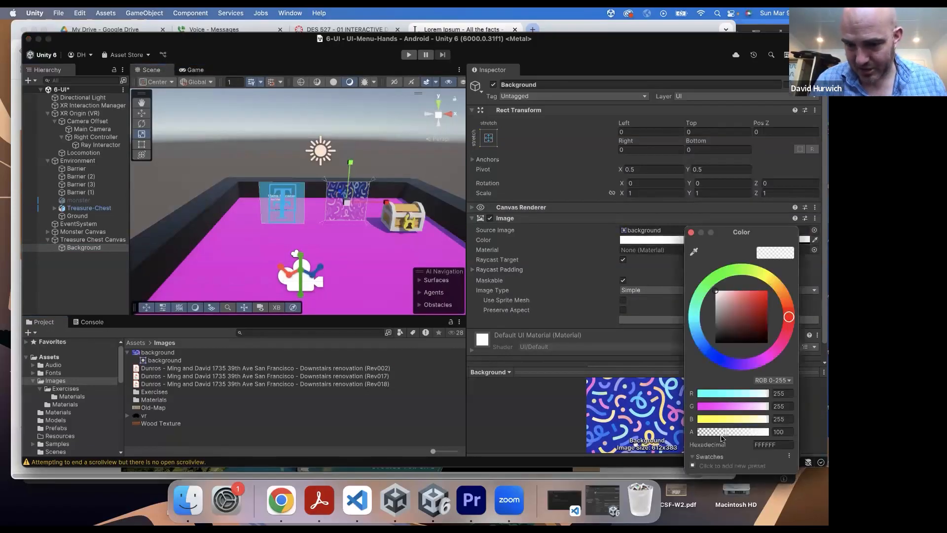
{"action": "left_click_drag", "start_coordinate": [725, 434], "coordinate": [823, 435]}
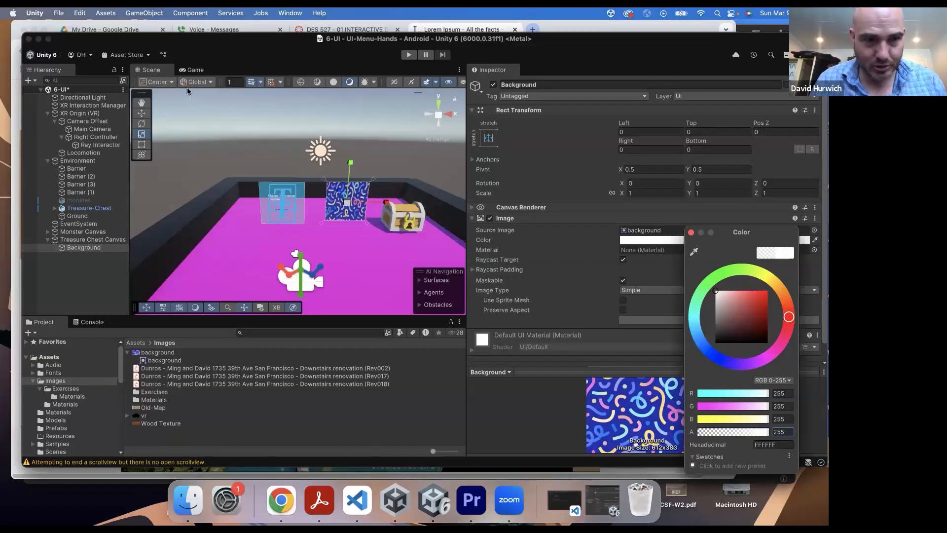
{"action": "left_click", "coordinate": [194, 74]}
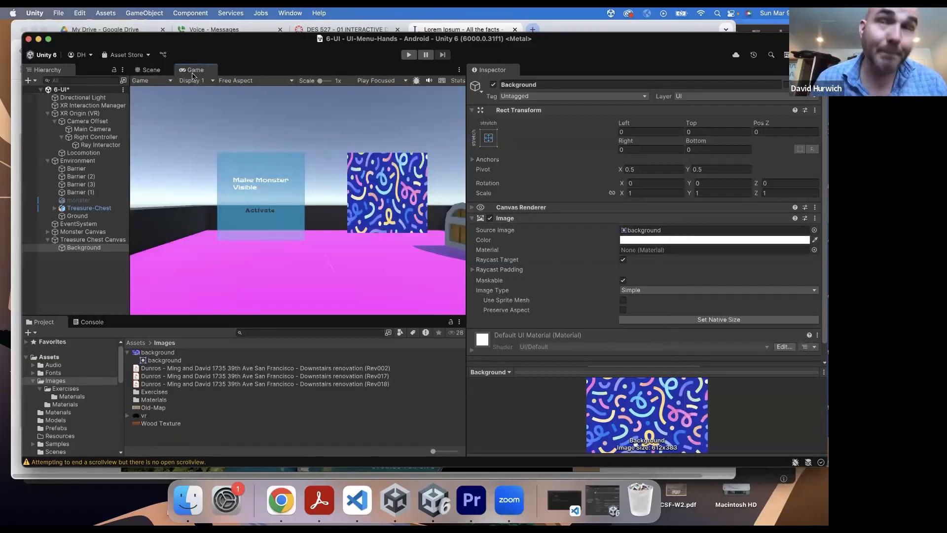
{"action": "left_click", "coordinate": [151, 69]}
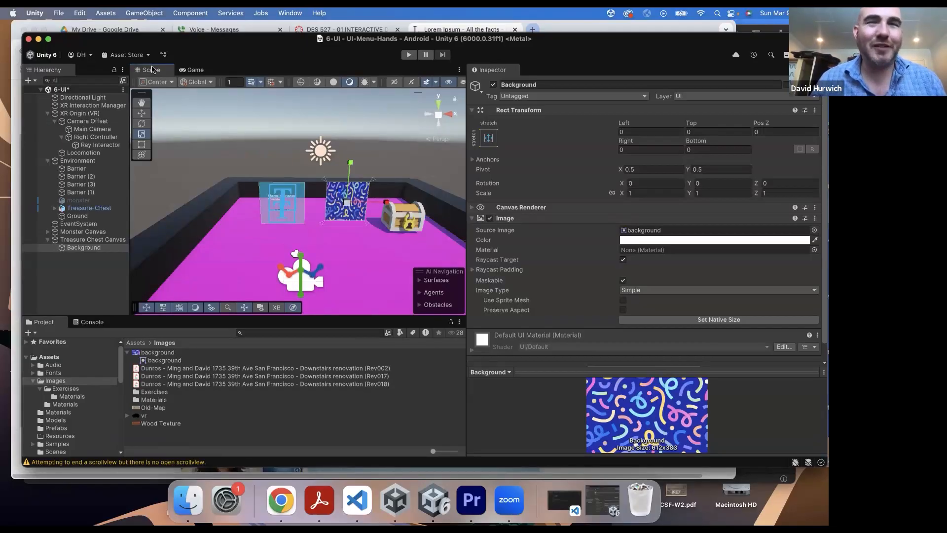
Add a second UI panel to the Treasure Chest Canvas, scale it uniformly to about 0.81 and check it in the Game view
{"action": "left_click", "coordinate": [145, 14]}
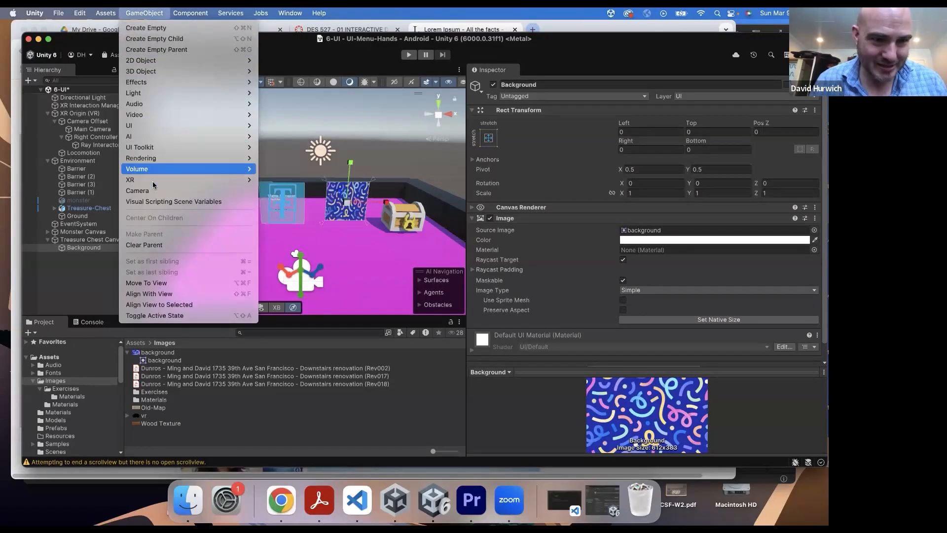
{"action": "mouse_move", "coordinate": [153, 125]}
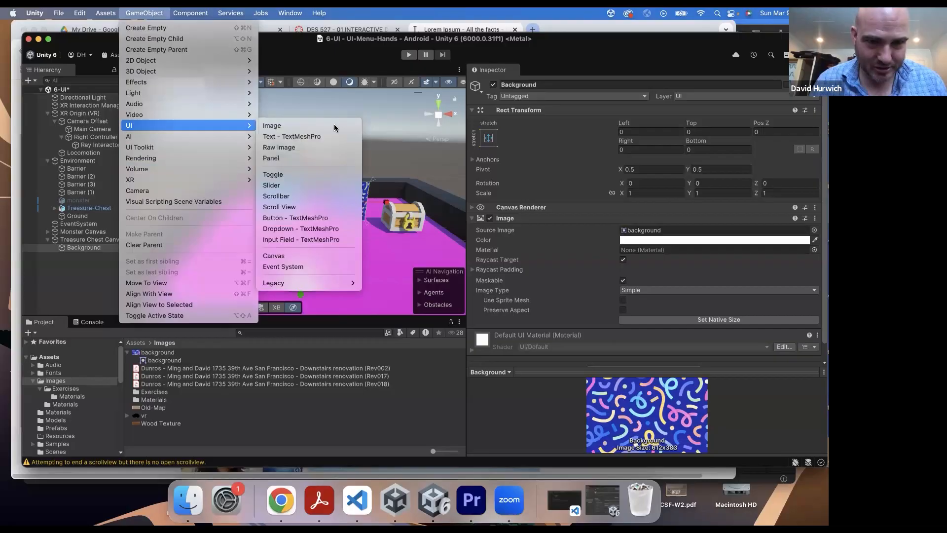
{"action": "left_click", "coordinate": [305, 158]}
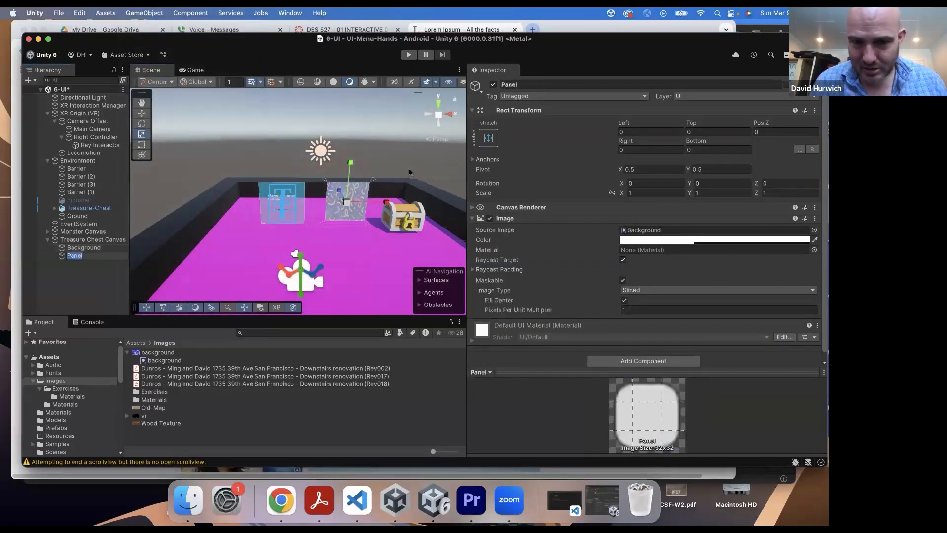
{"action": "left_click", "coordinate": [141, 134]}
{"action": "left_click_drag", "start_coordinate": [345, 199], "coordinate": [335, 206]}
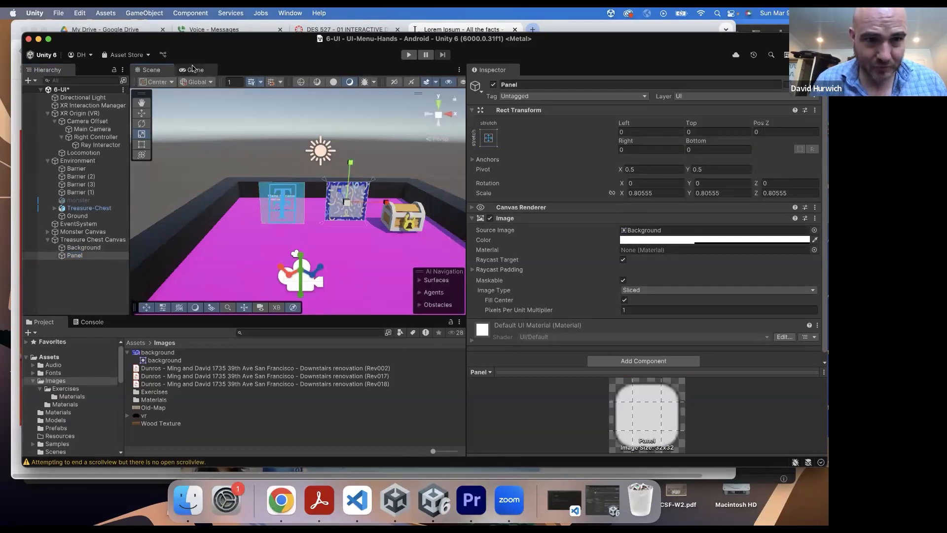
{"action": "left_click", "coordinate": [192, 70]}
{"action": "left_click", "coordinate": [152, 70]}
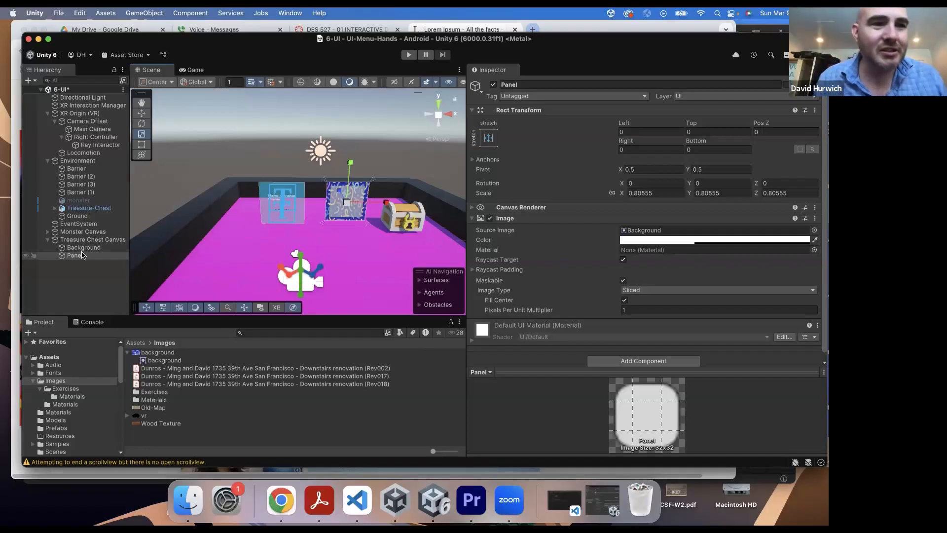
Rename the new panel in the Treasure Chest Canvas as Semi Transparent White Backing
{"action": "left_click", "coordinate": [68, 249]}
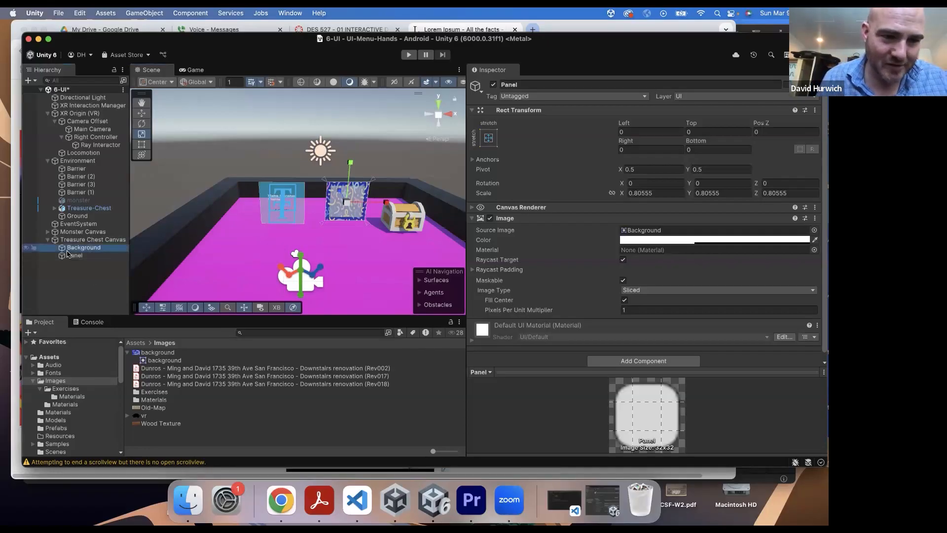
{"action": "left_click_drag", "start_coordinate": [74, 250], "coordinate": [75, 260]}
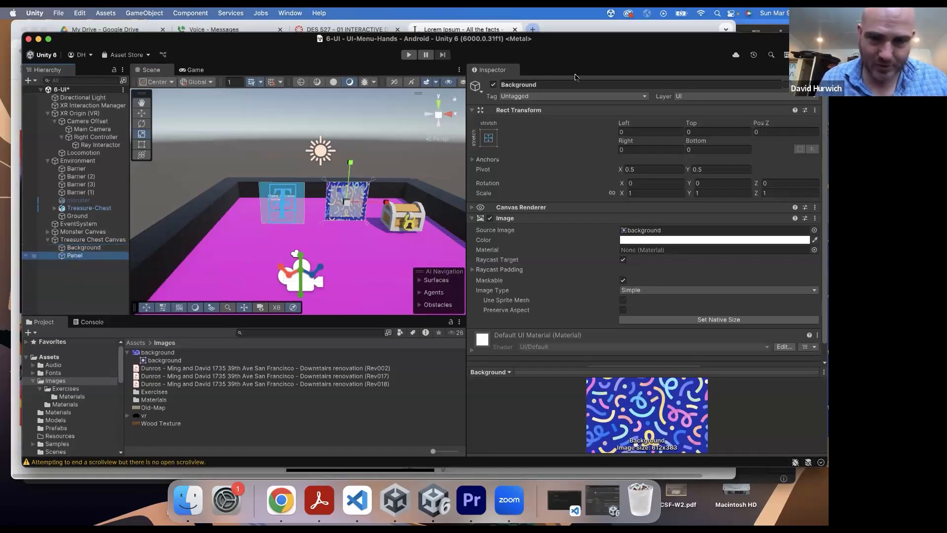
{"action": "left_click", "coordinate": [555, 83]}
{"action": "type", "text": "Sem"}
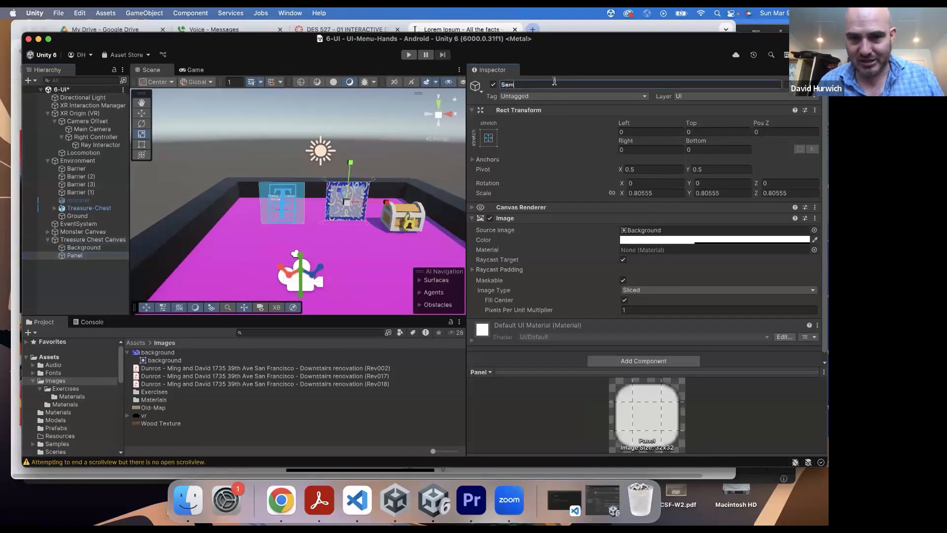
{"action": "type", "text": "i Transparent"}
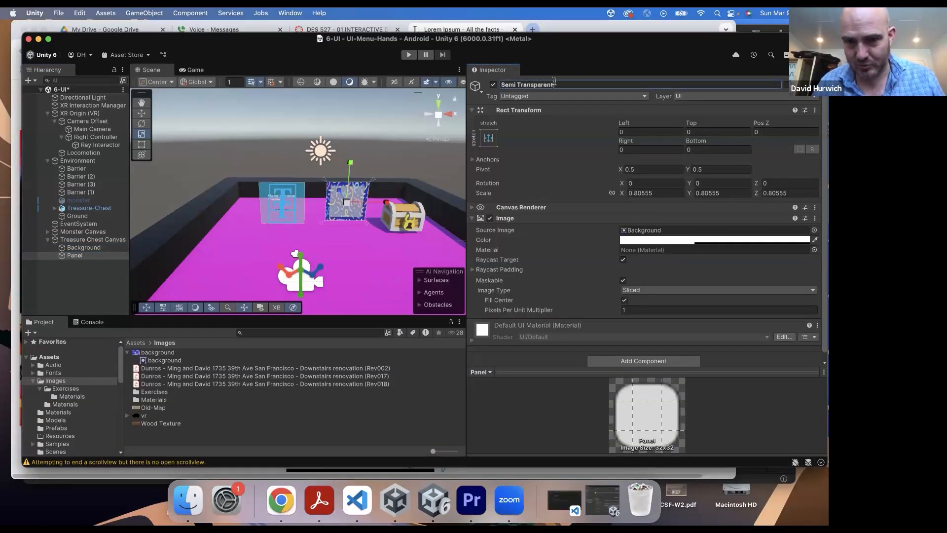
{"action": "type", "text": " White Backing"}
{"action": "key", "text": "Return"}
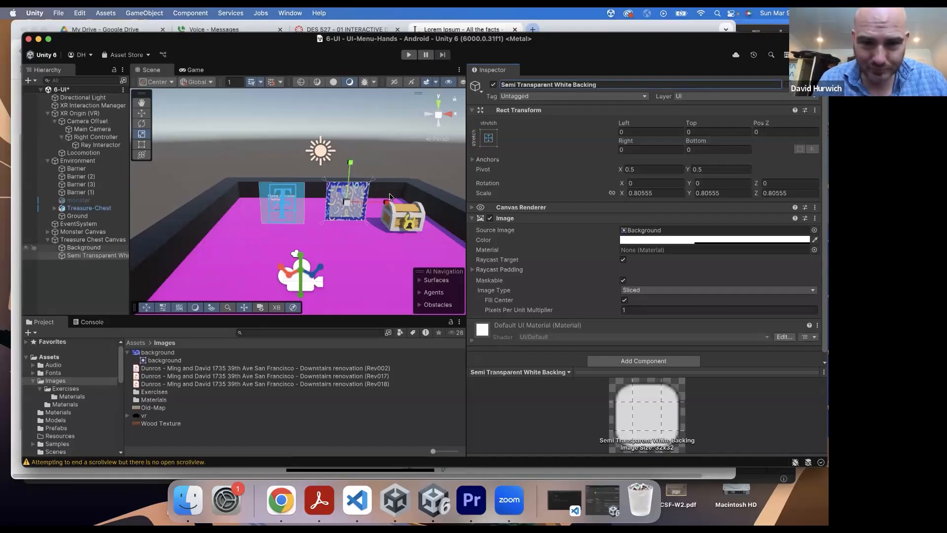
Add a TextMeshPro text object to the Treasure Chest Canvas with the text "Treasure Chest"
{"action": "scroll", "coordinate": [399, 174], "scroll_direction": "up", "scroll_amount": 5}
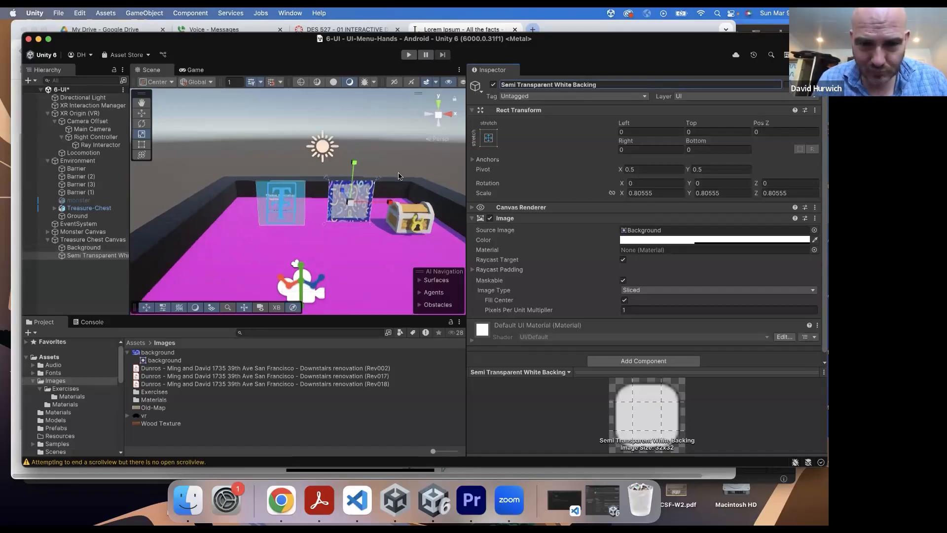
{"action": "left_click", "coordinate": [397, 84]}
{"action": "middle_click_drag", "start_coordinate": [383, 148], "coordinate": [292, 140]}
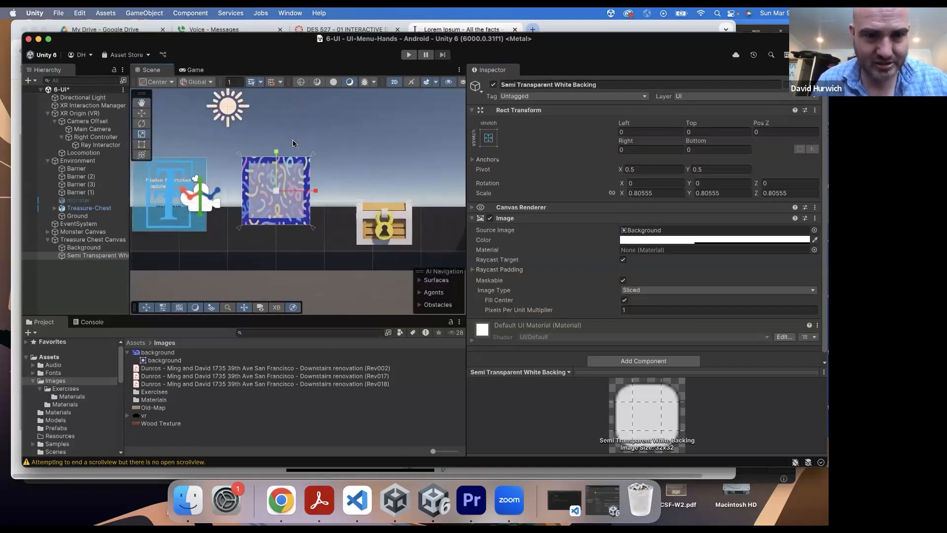
{"action": "left_click", "coordinate": [145, 13]}
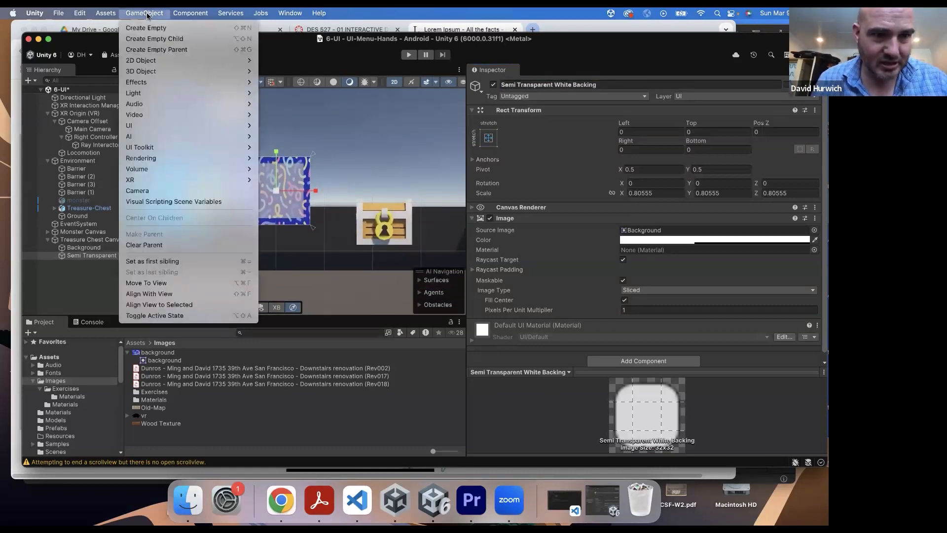
{"action": "mouse_move", "coordinate": [159, 127]}
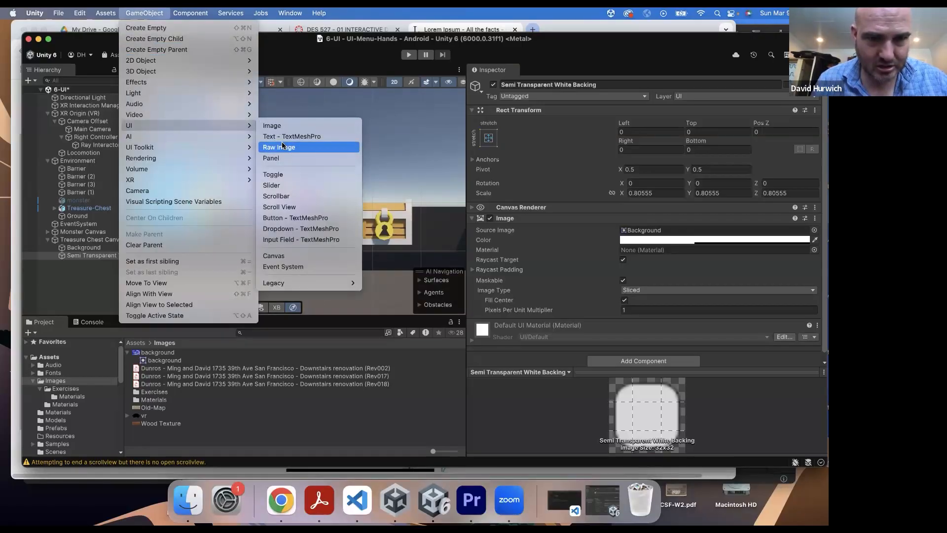
{"action": "left_click", "coordinate": [285, 137]}
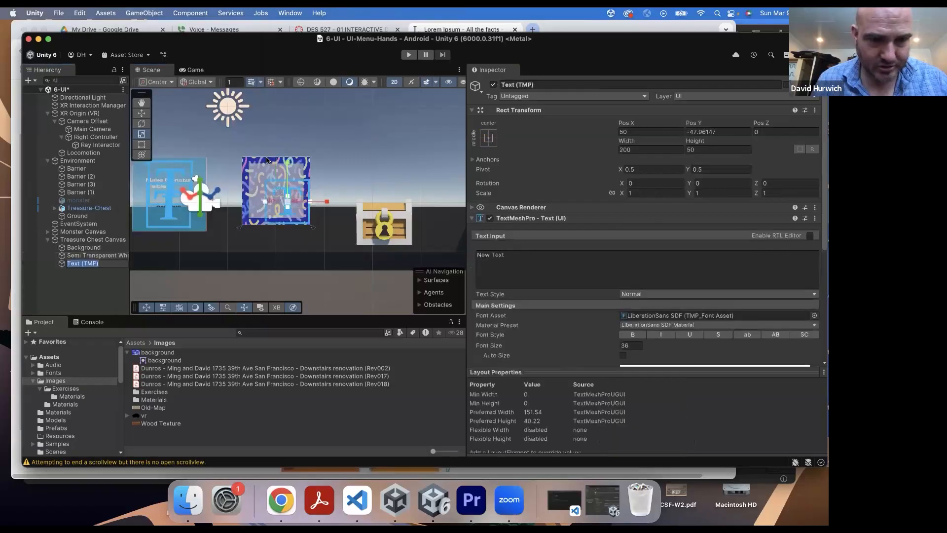
{"action": "left_click", "coordinate": [510, 257]}
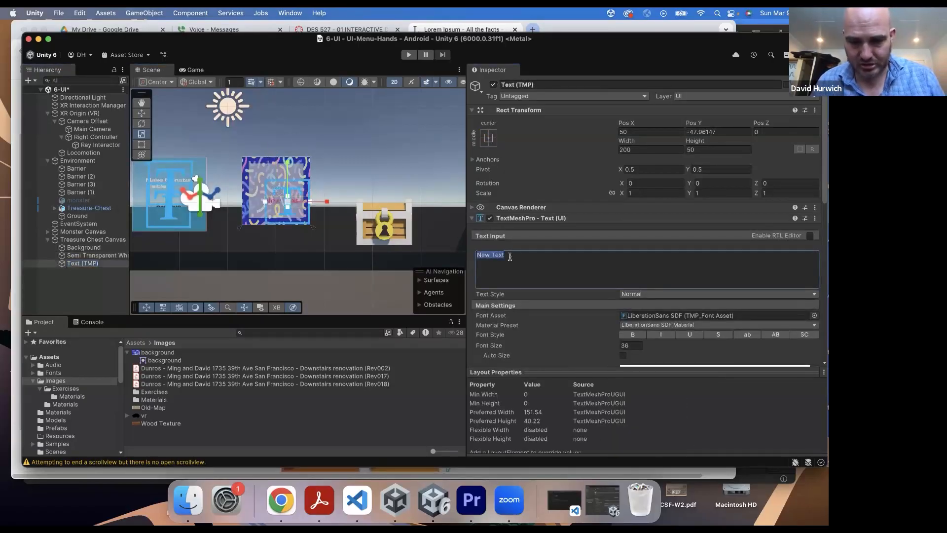
{"action": "type", "text": "Treasure Chest"}
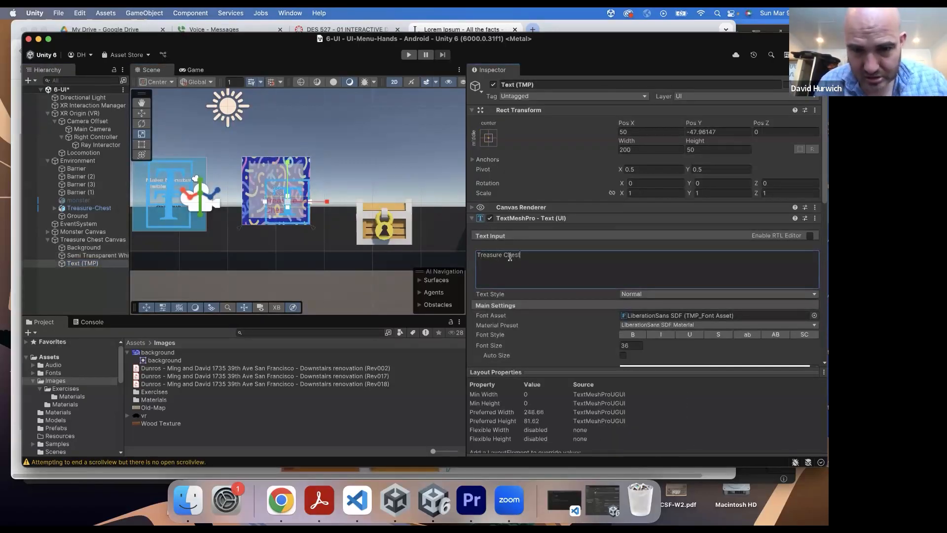
Set the Treasure Chest text's font asset to ZenDots SDF
{"action": "left_click", "coordinate": [814, 315]}
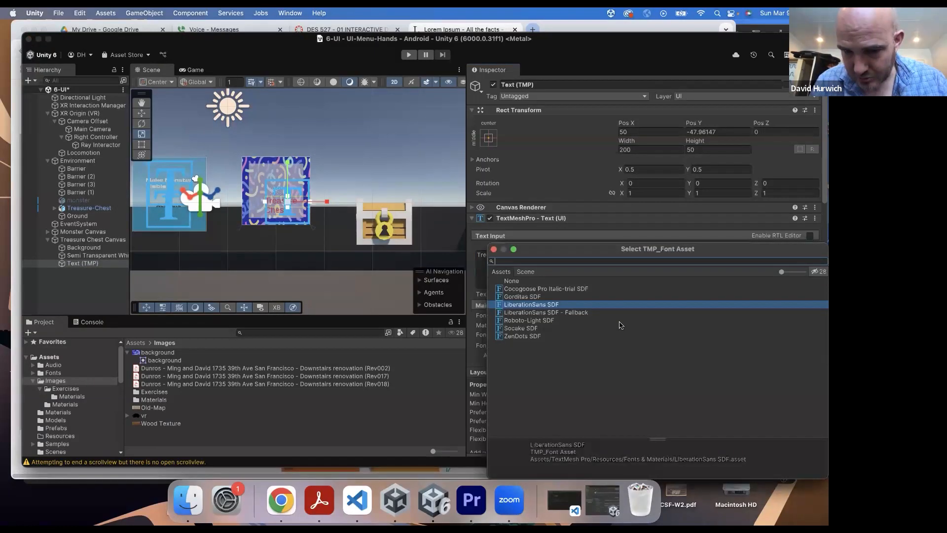
{"action": "left_click", "coordinate": [535, 337]}
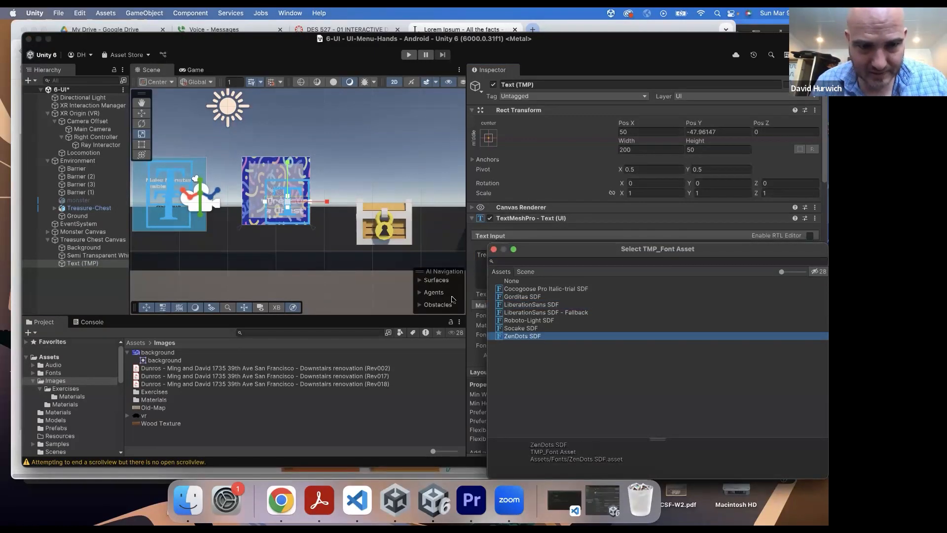
{"action": "left_click", "coordinate": [476, 263]}
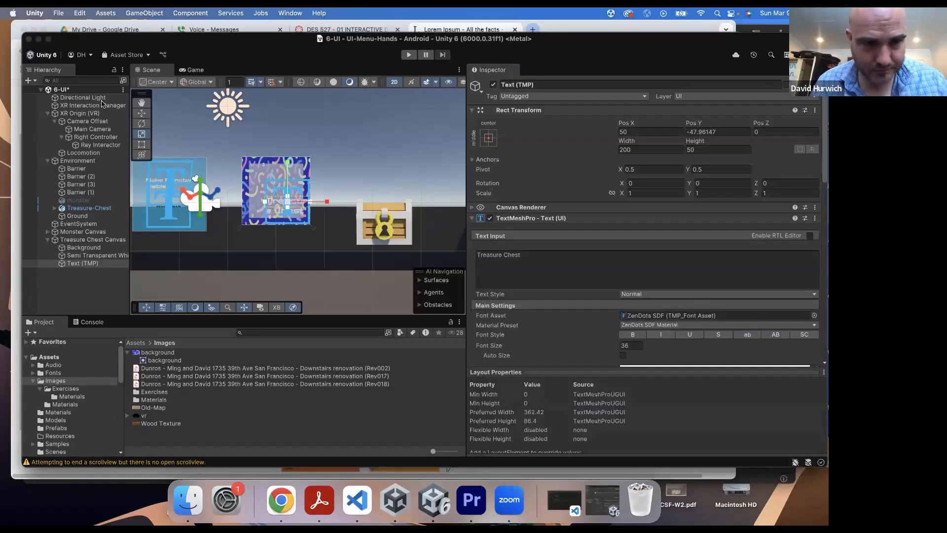
Move the Treasure Chest text to the upper centre of the panel, at Pos X 0 and Pos Y 50
{"action": "left_click", "coordinate": [141, 113]}
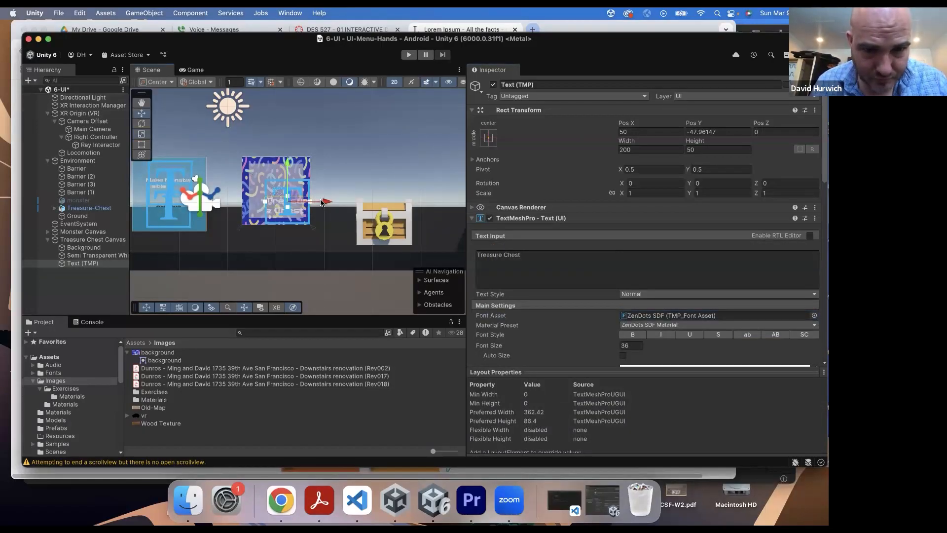
{"action": "left_click_drag", "start_coordinate": [326, 202], "coordinate": [307, 201]}
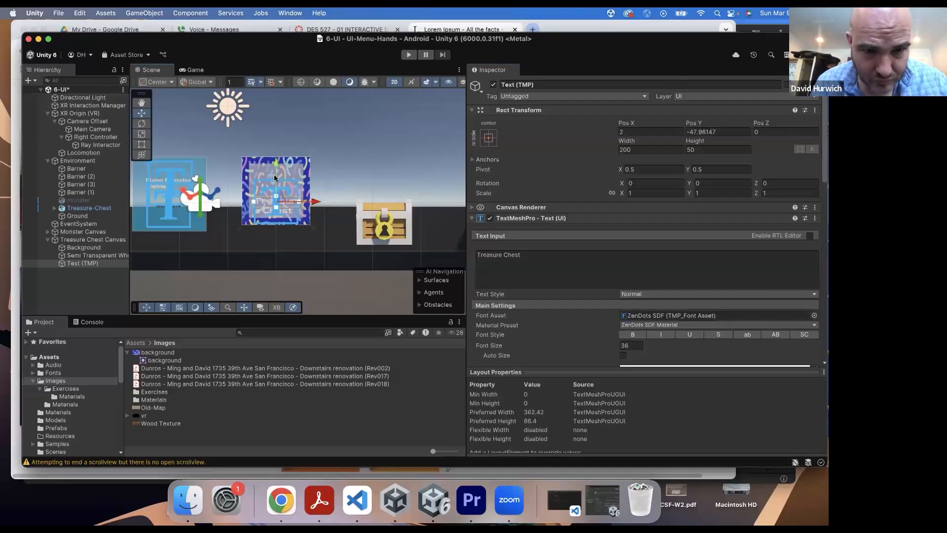
{"action": "left_click_drag", "start_coordinate": [275, 161], "coordinate": [275, 153]}
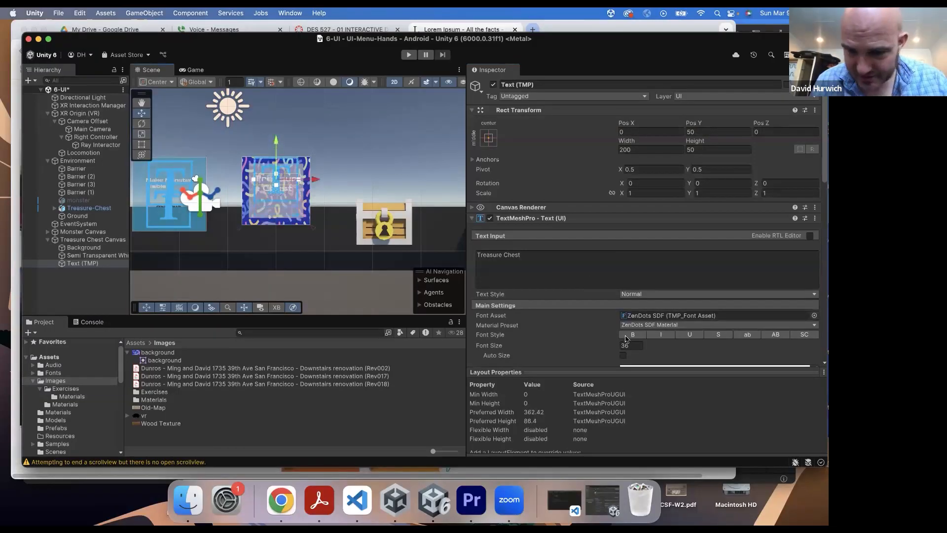
Set the Treasure Chest text's vertex color to black (000000) and check it in the Game view
{"action": "scroll", "coordinate": [611, 351], "scroll_direction": "down", "scroll_amount": 4}
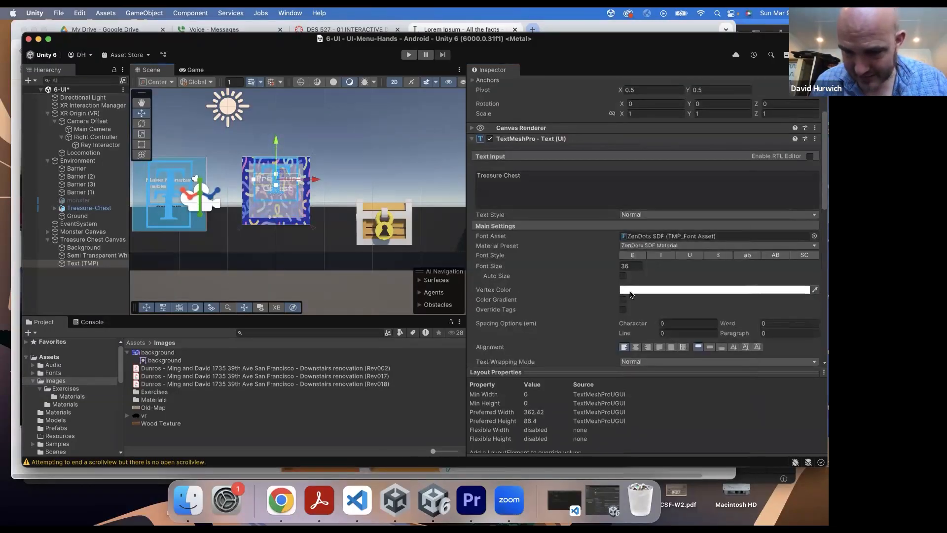
{"action": "left_click", "coordinate": [637, 290]}
{"action": "left_click", "coordinate": [721, 352]}
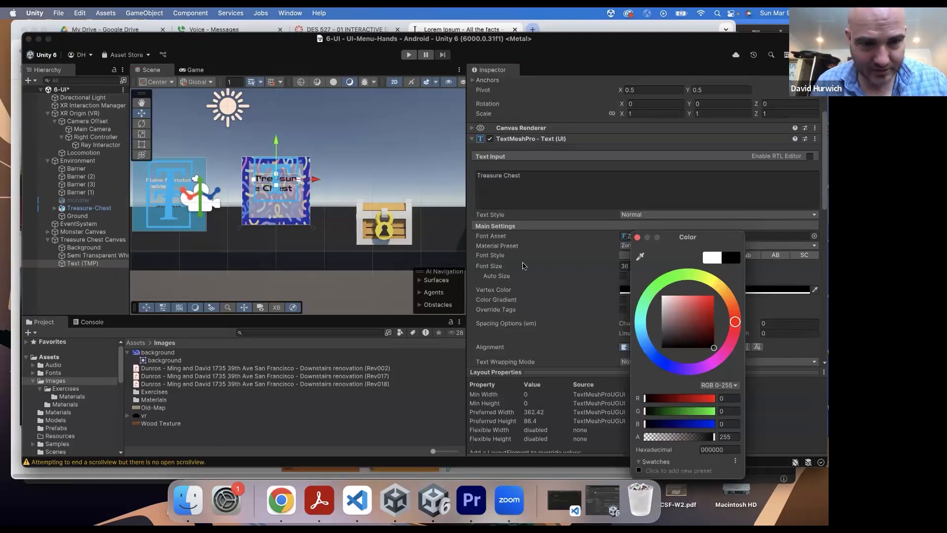
{"action": "left_click", "coordinate": [183, 70]}
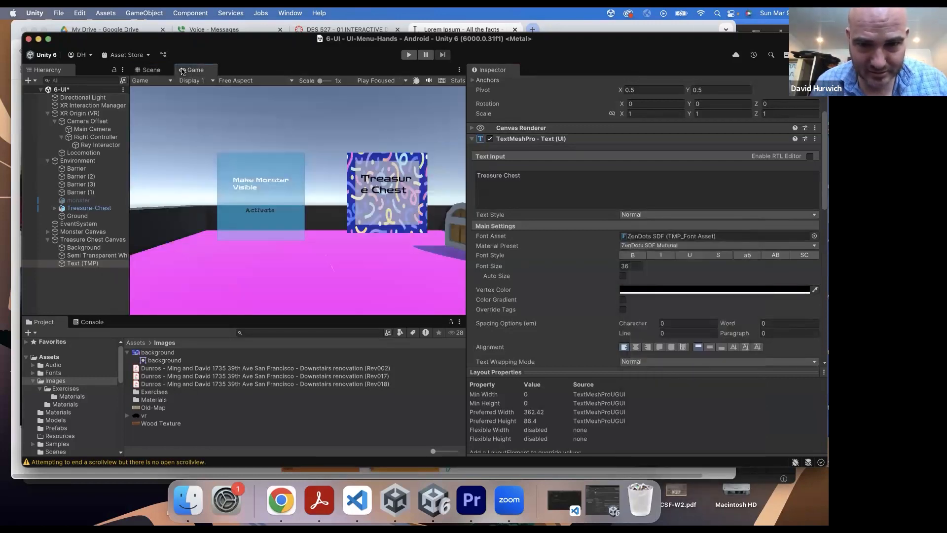
{"action": "left_click", "coordinate": [151, 70]}
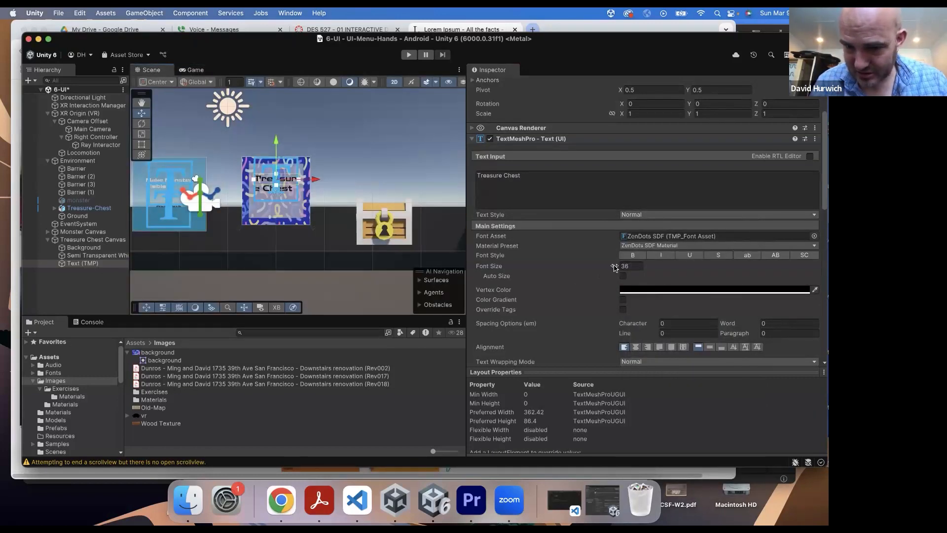
Reduce the Treasure Chest text's font size to 31.3, centre it horizontally and check it in the Game view
{"action": "left_click_drag", "start_coordinate": [610, 267], "coordinate": [556, 250]}
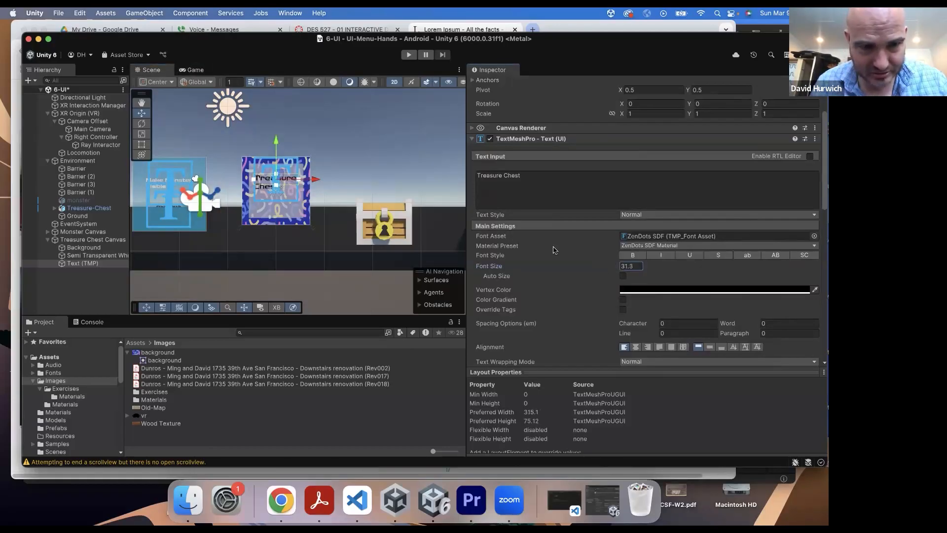
{"action": "left_click", "coordinate": [636, 347]}
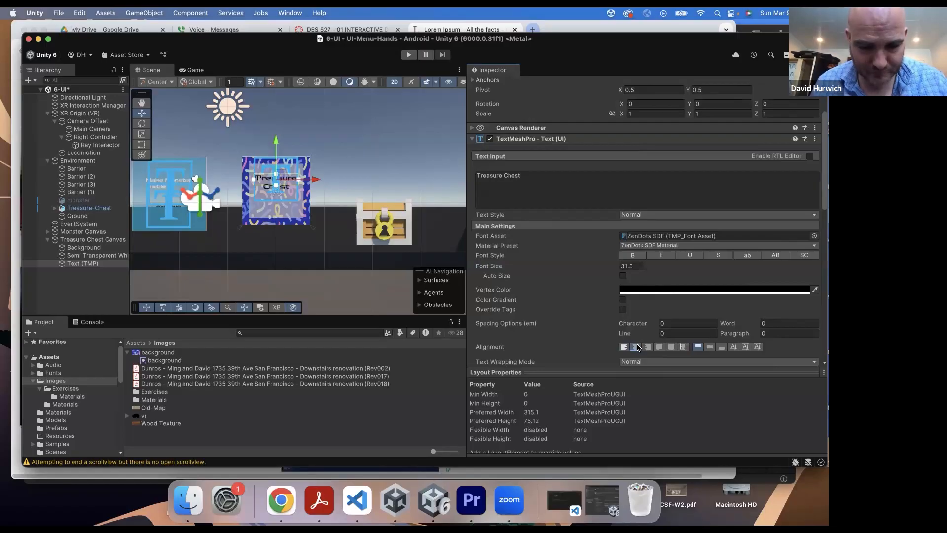
{"action": "left_click", "coordinate": [184, 72]}
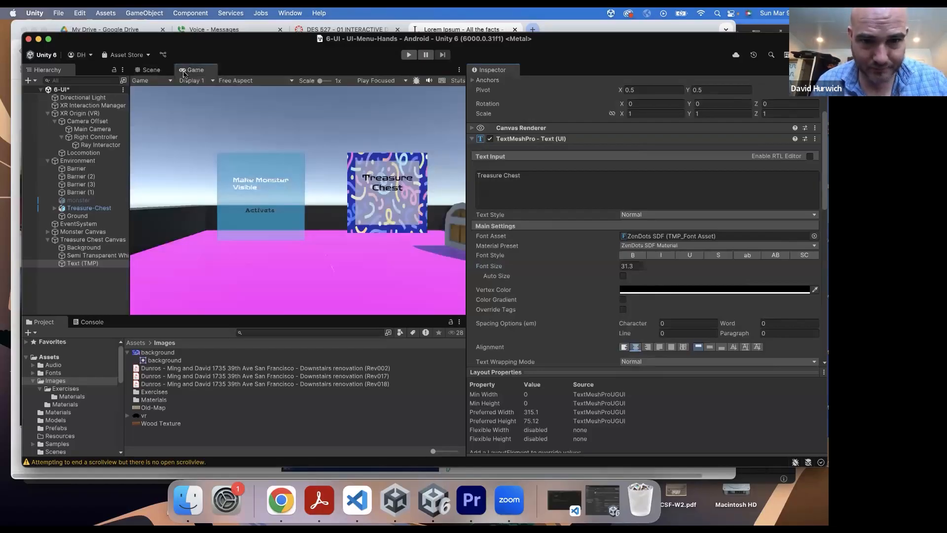
Add a UI Toggle to the Treasure Chest Canvas below the title and shift it horizontally to Pos X about -12.9
{"action": "left_click", "coordinate": [158, 72]}
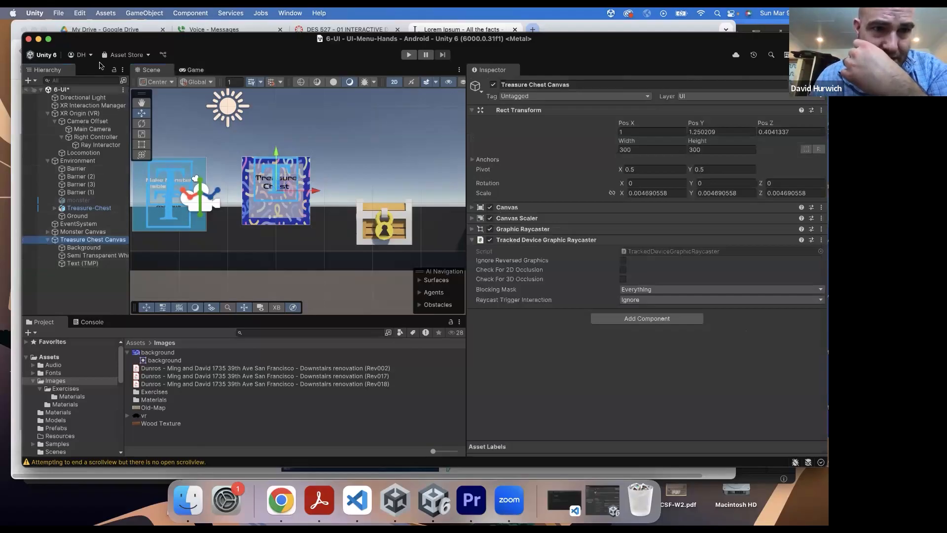
{"action": "left_click", "coordinate": [144, 13]}
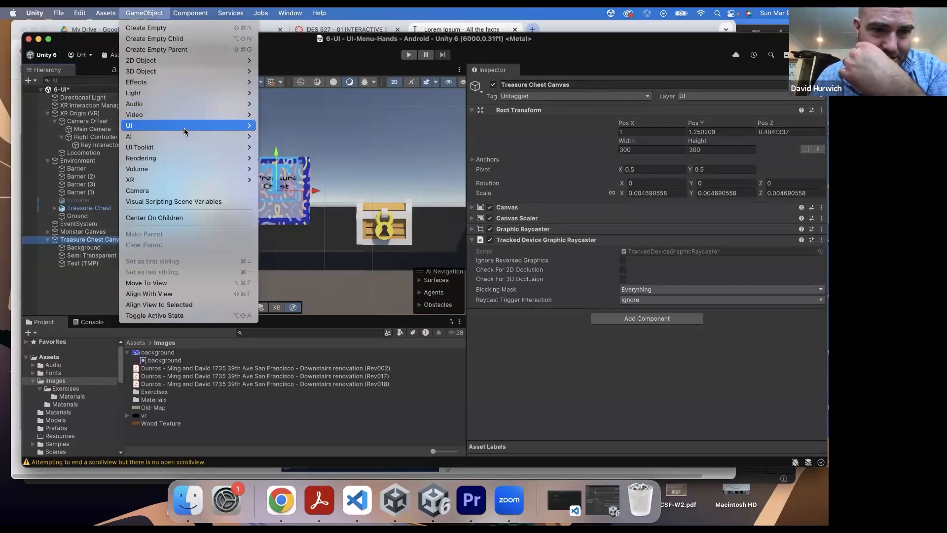
{"action": "mouse_move", "coordinate": [185, 127]}
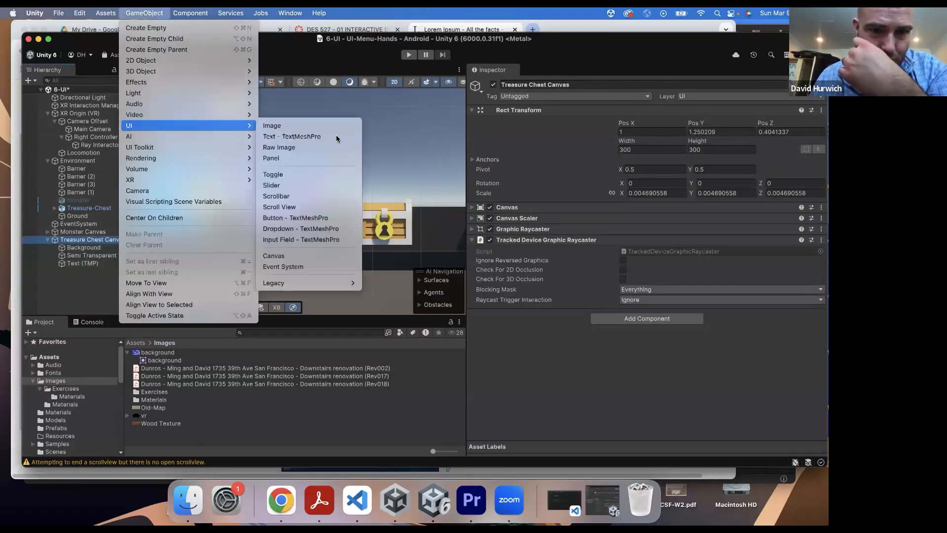
{"action": "left_click", "coordinate": [324, 174]}
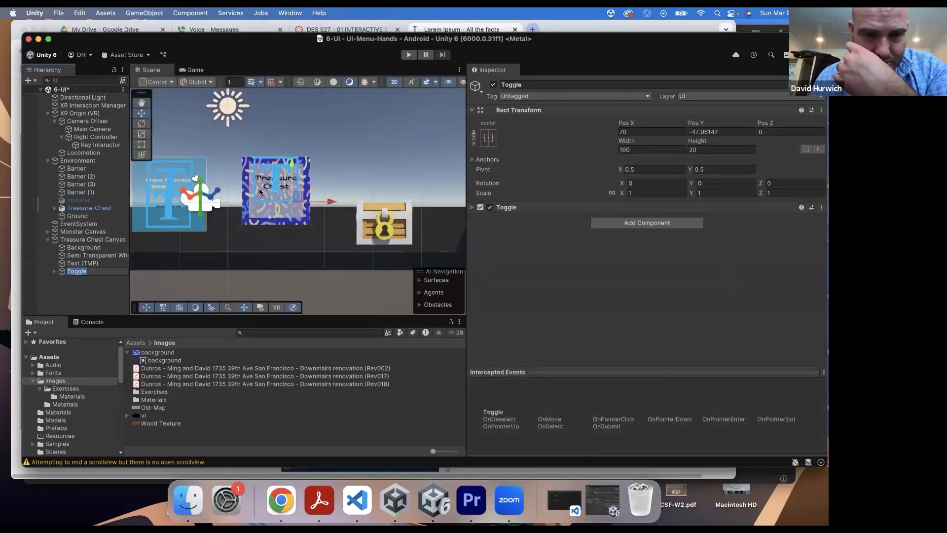
{"action": "scroll", "coordinate": [259, 188], "scroll_direction": "up", "scroll_amount": 5}
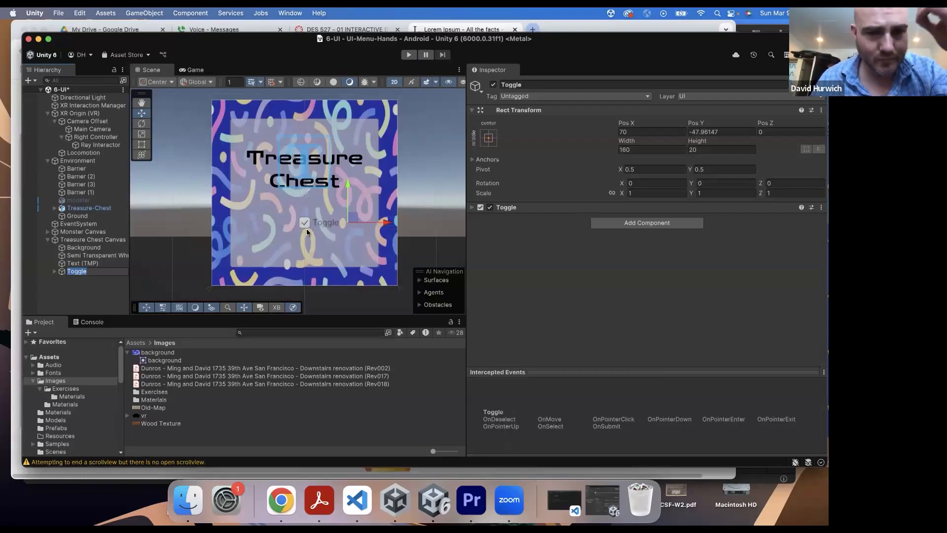
{"action": "left_click_drag", "start_coordinate": [380, 224], "coordinate": [334, 220]}
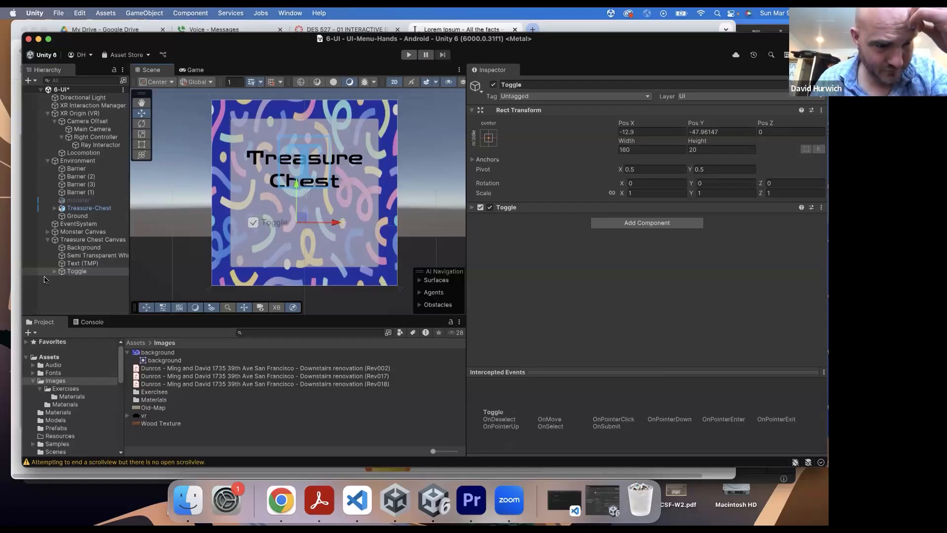
Change the toggle label's text to "Treasure Chest?"
{"action": "left_click", "coordinate": [55, 272]}
{"action": "left_click", "coordinate": [62, 279]}
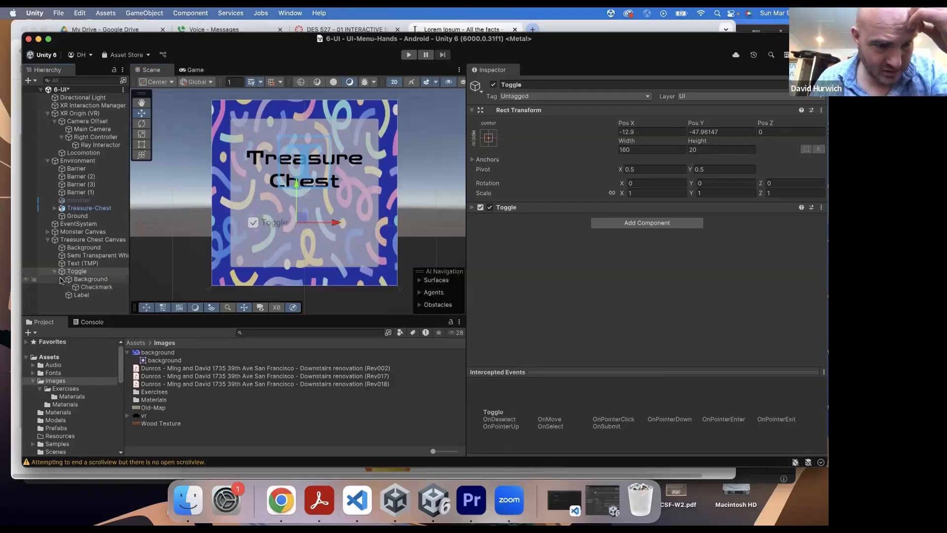
{"action": "left_click", "coordinate": [79, 295]}
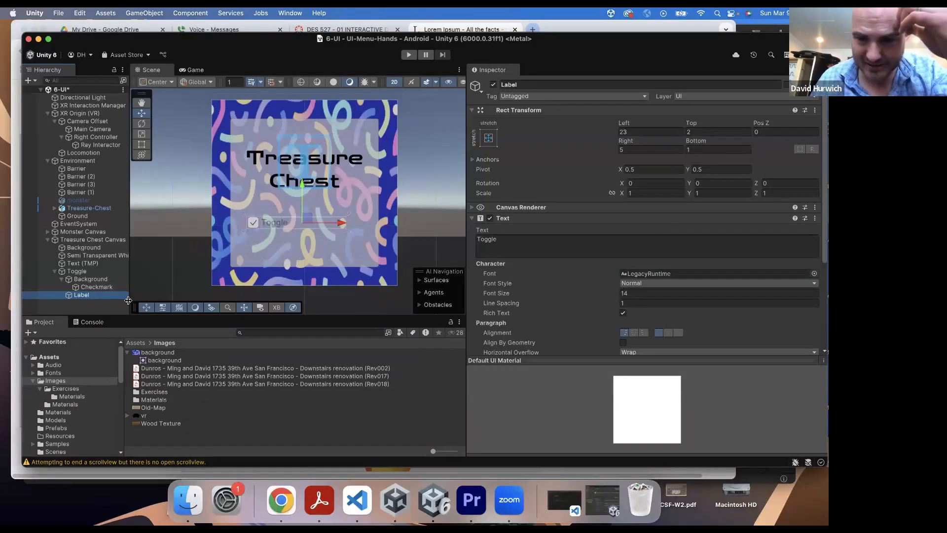
{"action": "left_click", "coordinate": [498, 242]}
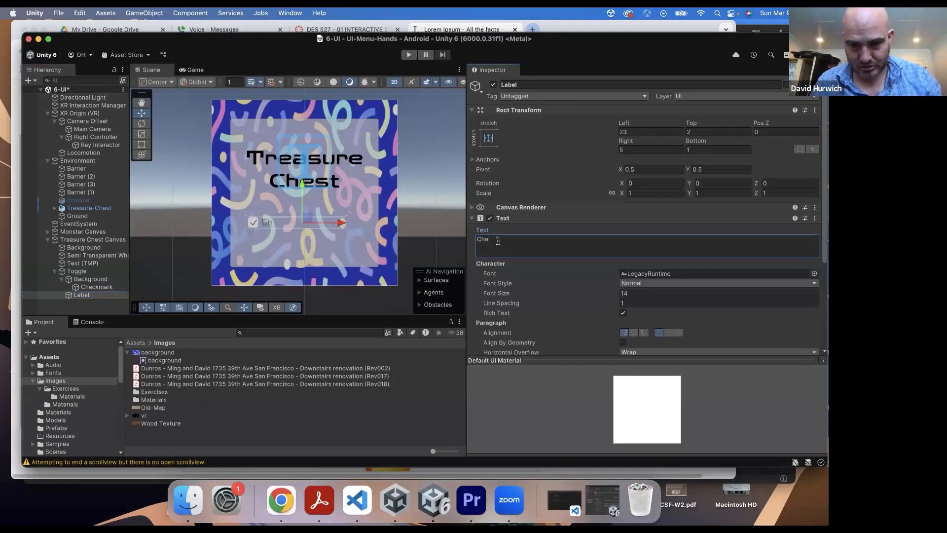
{"action": "type", "text": "Treasure"}
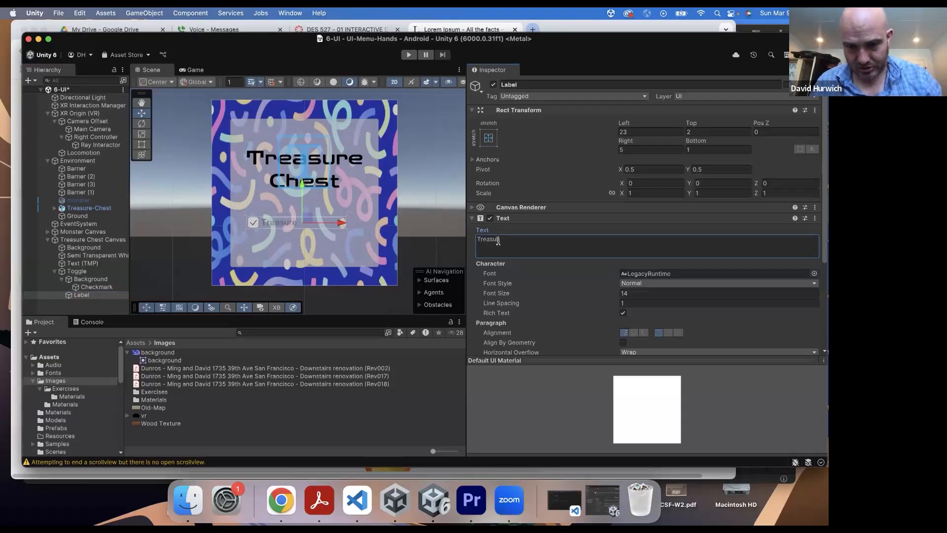
{"action": "type", "text": " Chest?"}
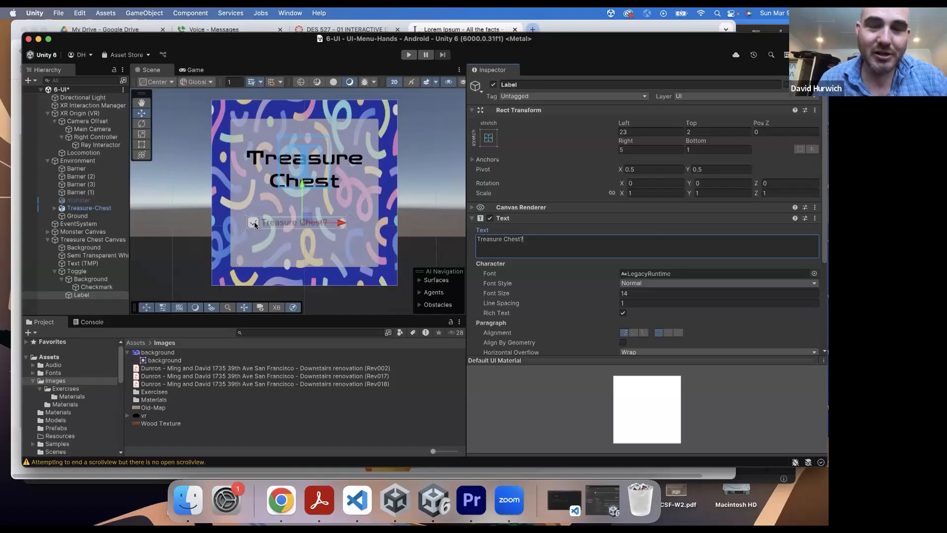
Delete the toggle's Label object and inspect its remaining Checkmark and Background images
{"action": "right_click", "coordinate": [83, 295]}
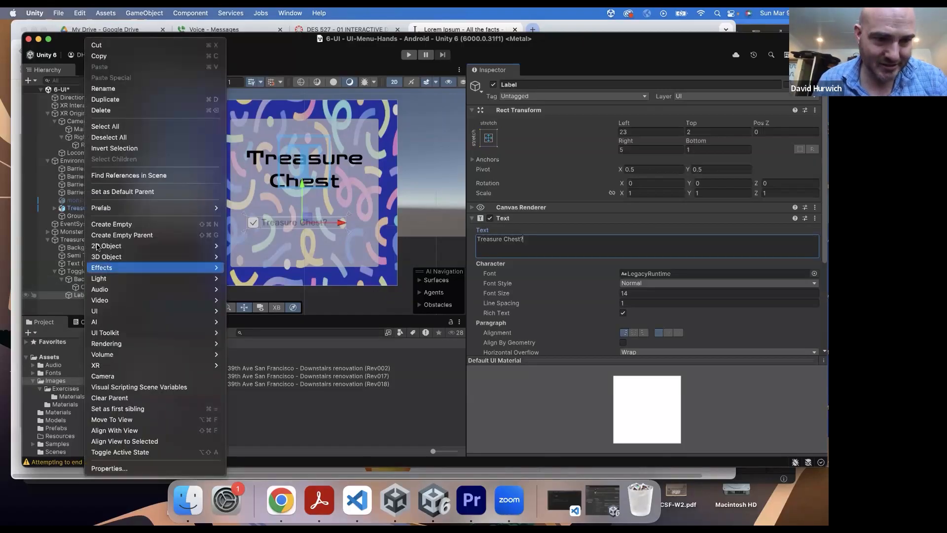
{"action": "left_click", "coordinate": [119, 110]}
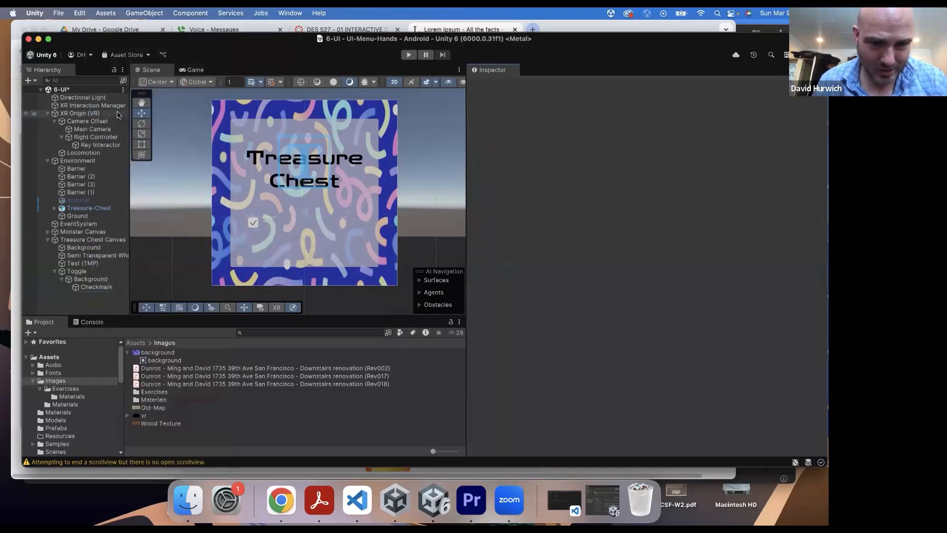
{"action": "left_click", "coordinate": [104, 289]}
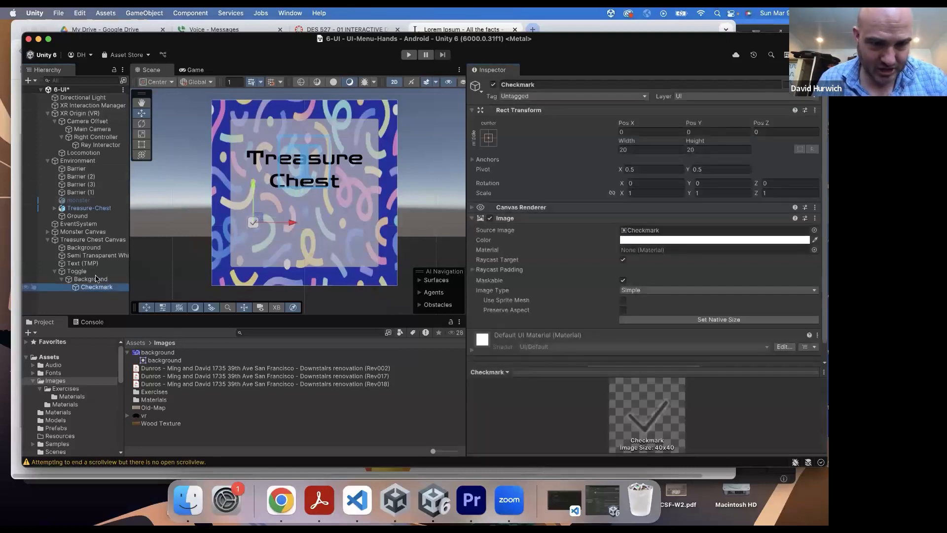
{"action": "left_click", "coordinate": [95, 279]}
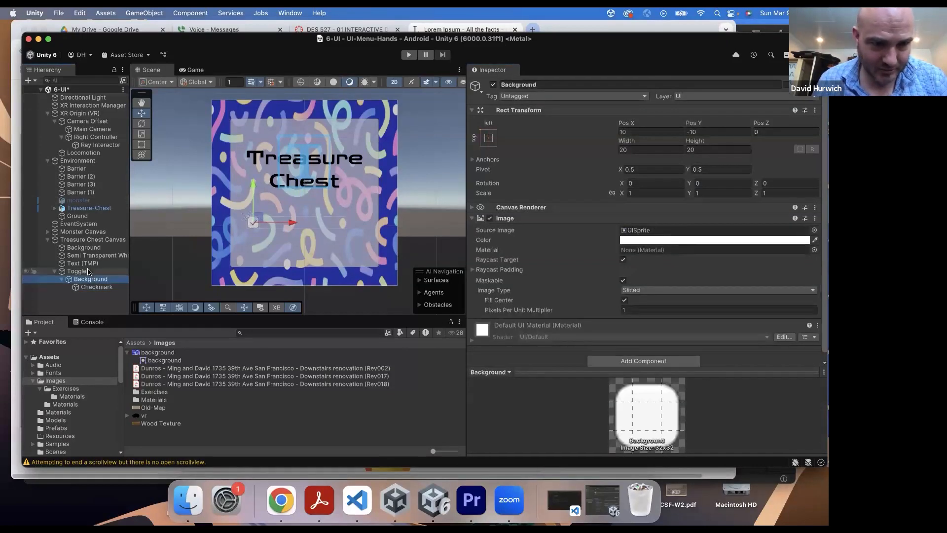
Review the Toggle component's settings, then scale the toggle uniformly to about 1.7 and reposition its checkbox within the white backing
{"action": "left_click", "coordinate": [80, 272]}
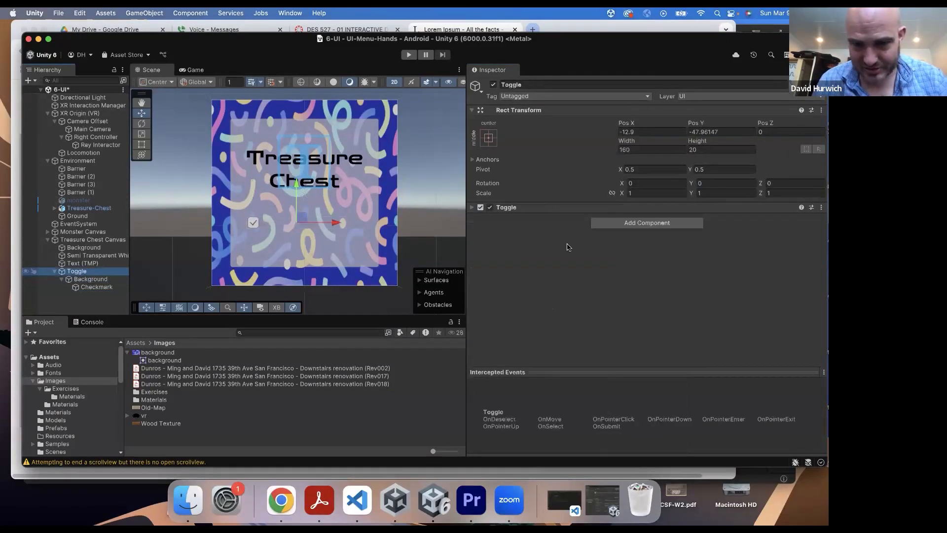
{"action": "left_click", "coordinate": [473, 208]}
{"action": "scroll", "coordinate": [533, 265], "scroll_direction": "down", "scroll_amount": 4}
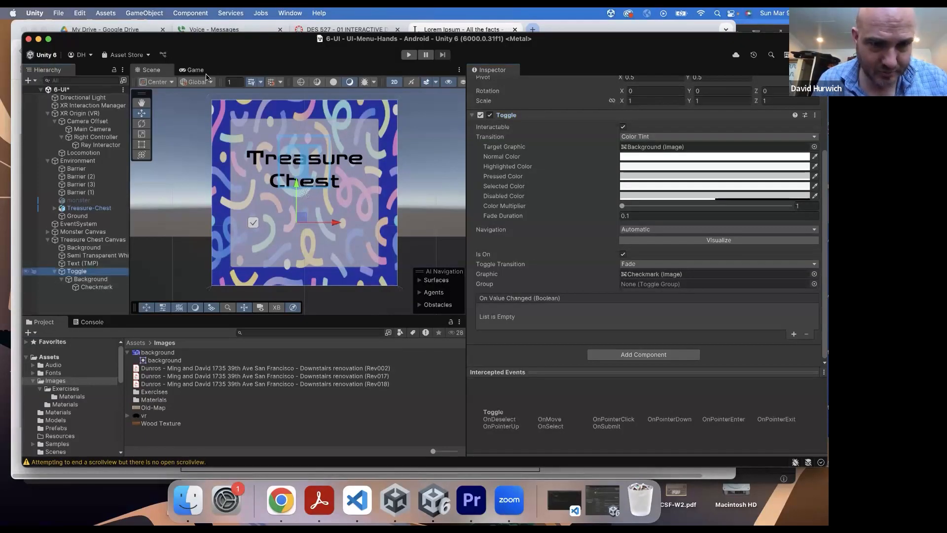
{"action": "key", "text": "r"}
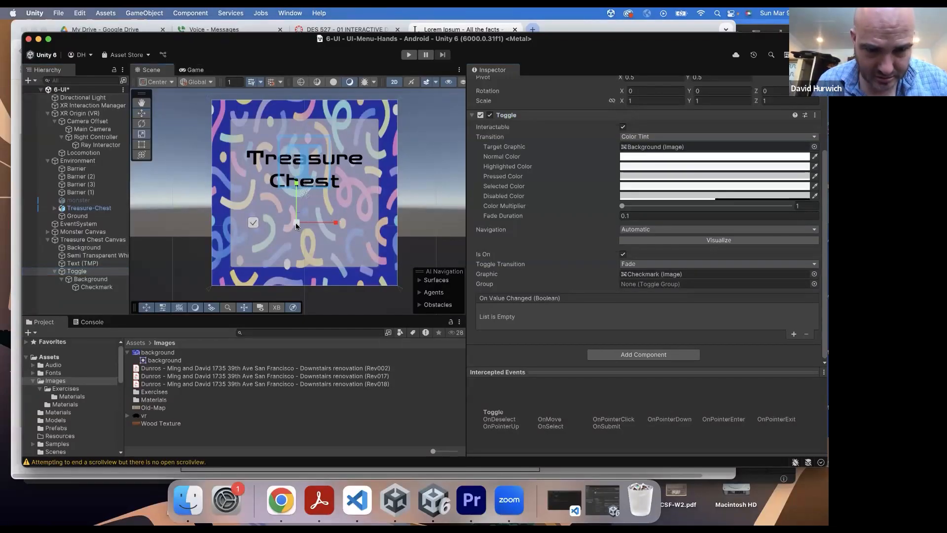
{"action": "left_click_drag", "start_coordinate": [296, 223], "coordinate": [371, 224]}
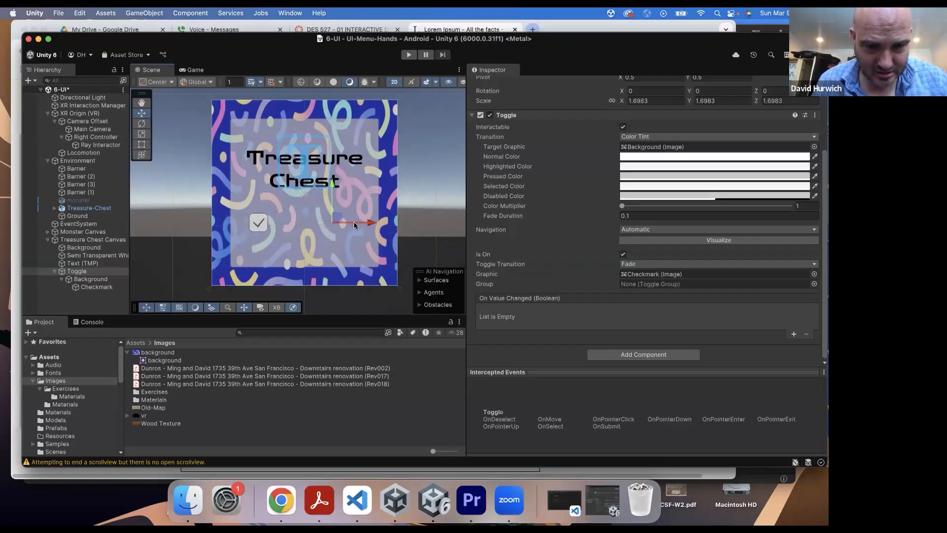
Set the color of the toggle's Background image to light green (ABE5A5)
{"action": "left_click", "coordinate": [81, 279]}
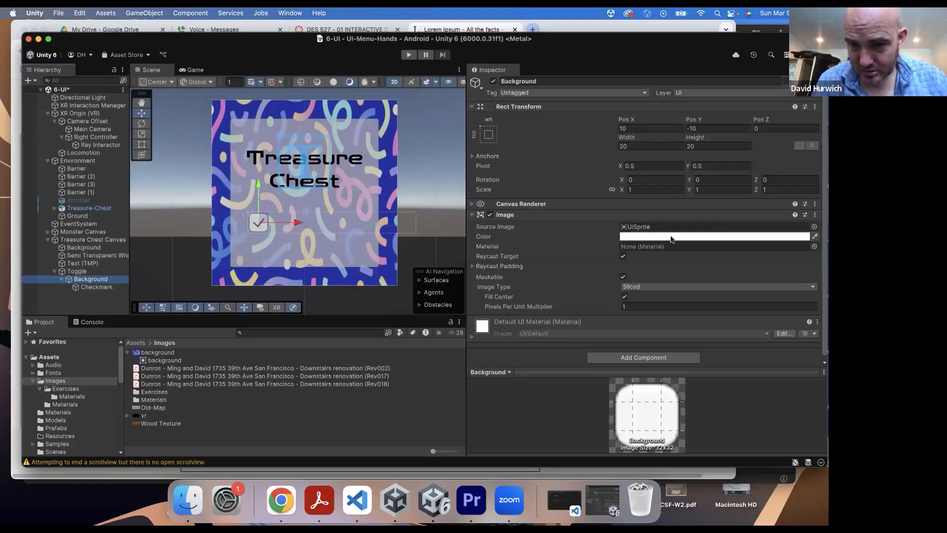
{"action": "left_click", "coordinate": [671, 237]}
{"action": "left_click", "coordinate": [711, 274]}
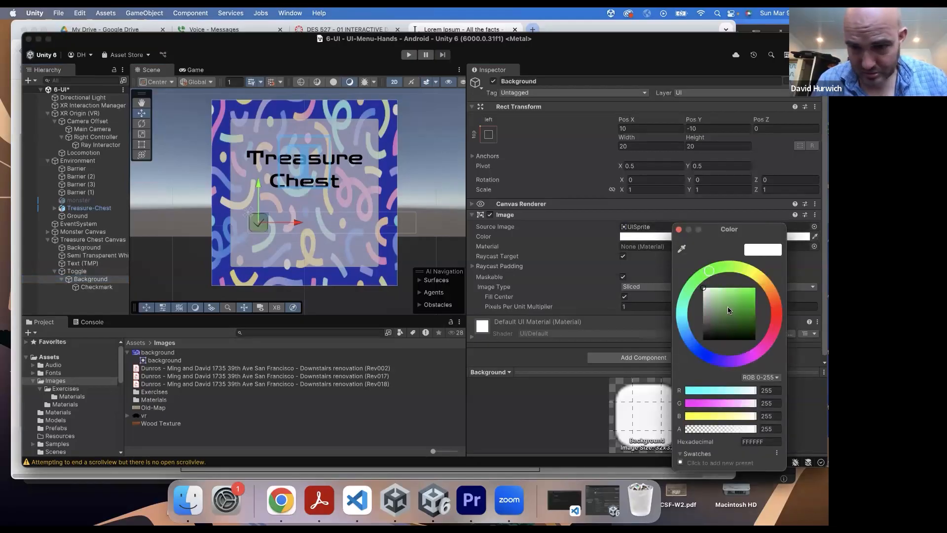
{"action": "left_click_drag", "start_coordinate": [728, 310], "coordinate": [754, 291]}
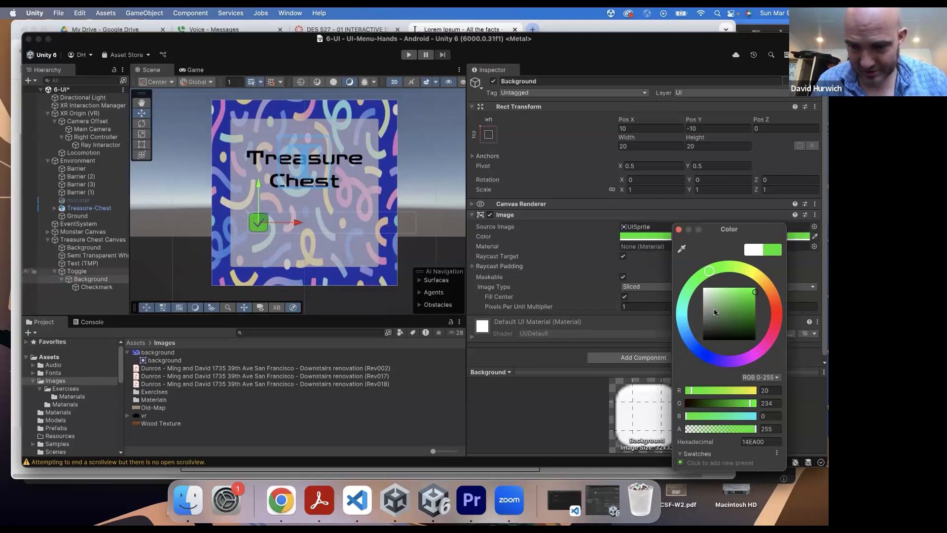
{"action": "left_click", "coordinate": [718, 294]}
{"action": "left_click", "coordinate": [717, 293]}
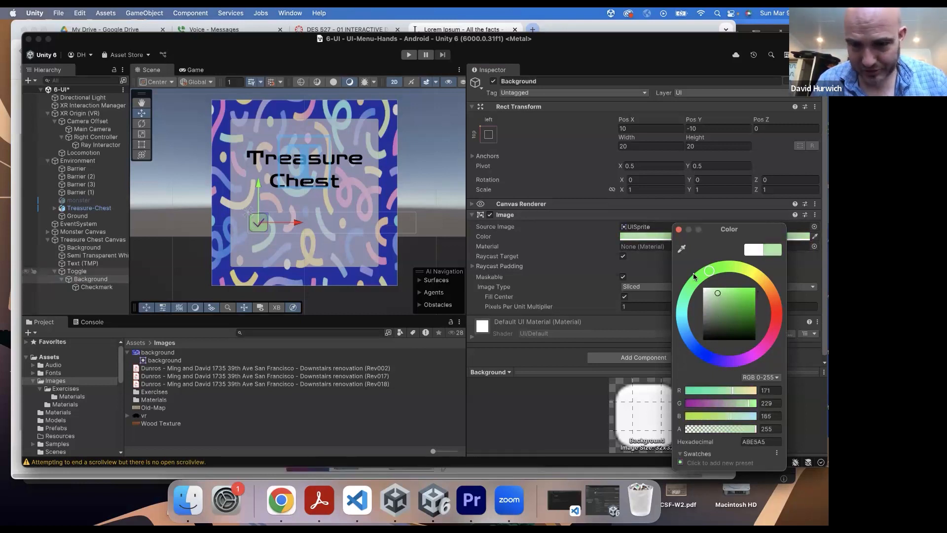
{"action": "left_click", "coordinate": [678, 230]}
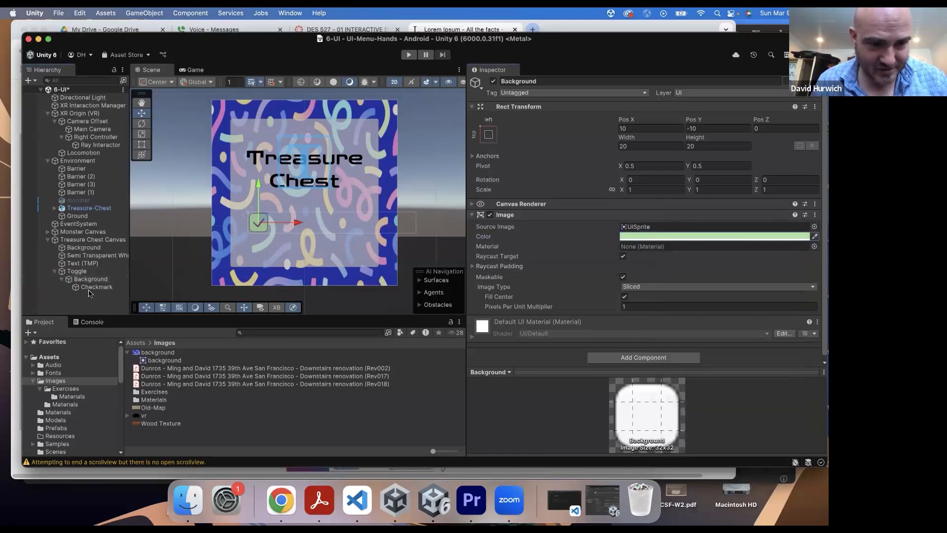
Recolor the toggle's Checkmark image to a dark reddish brown and check it up close on the panel
{"action": "left_click", "coordinate": [97, 286]}
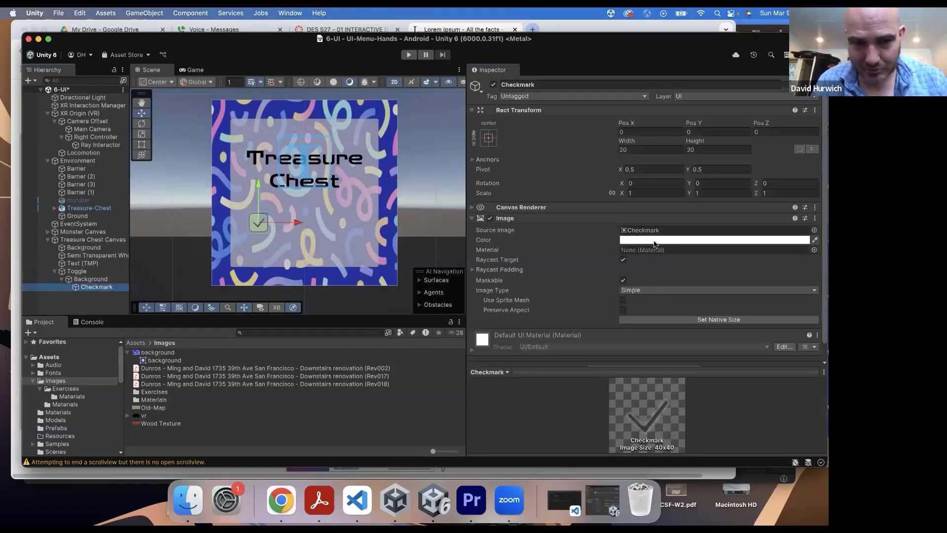
{"action": "left_click", "coordinate": [654, 241]}
{"action": "left_click", "coordinate": [689, 274]}
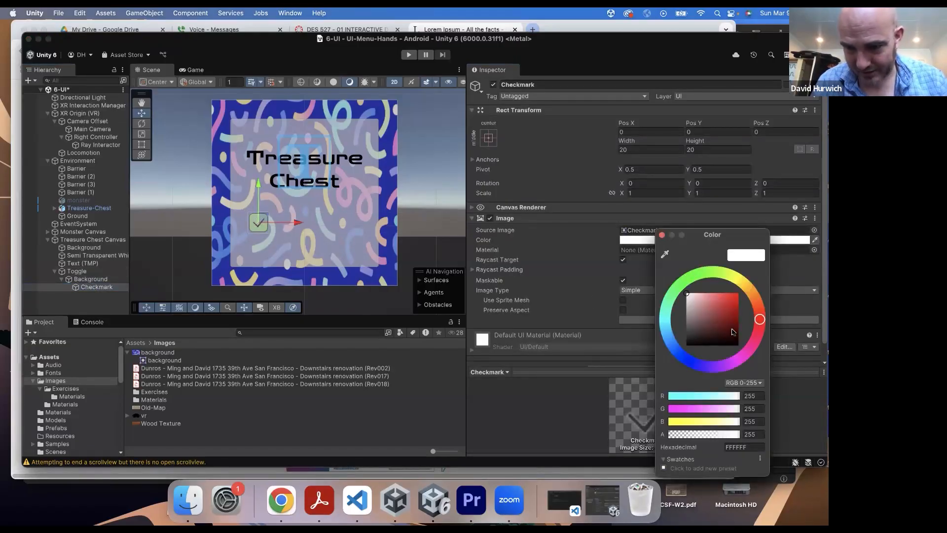
{"action": "left_click", "coordinate": [732, 329]}
{"action": "left_click_drag", "start_coordinate": [734, 329], "coordinate": [726, 326]}
{"action": "left_click", "coordinate": [759, 318]}
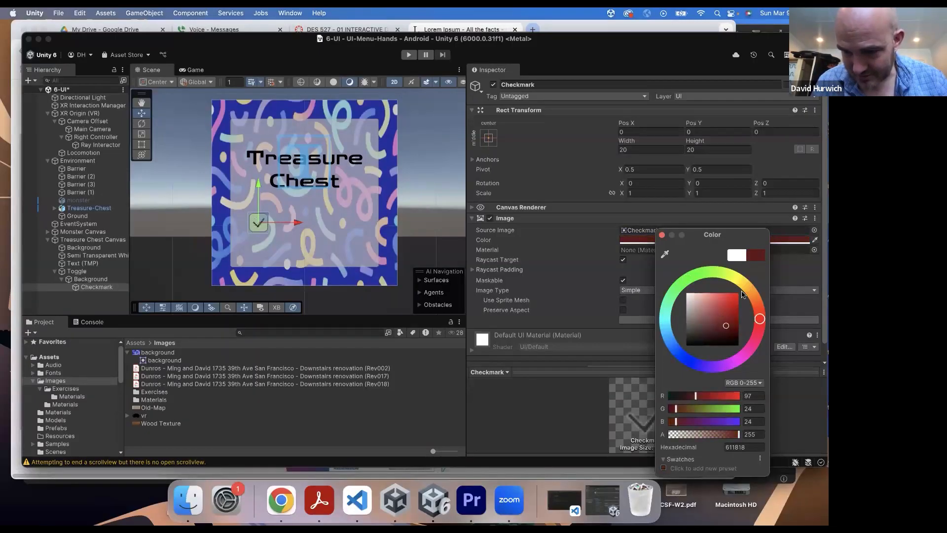
{"action": "left_click", "coordinate": [739, 293]}
{"action": "left_click", "coordinate": [365, 253]}
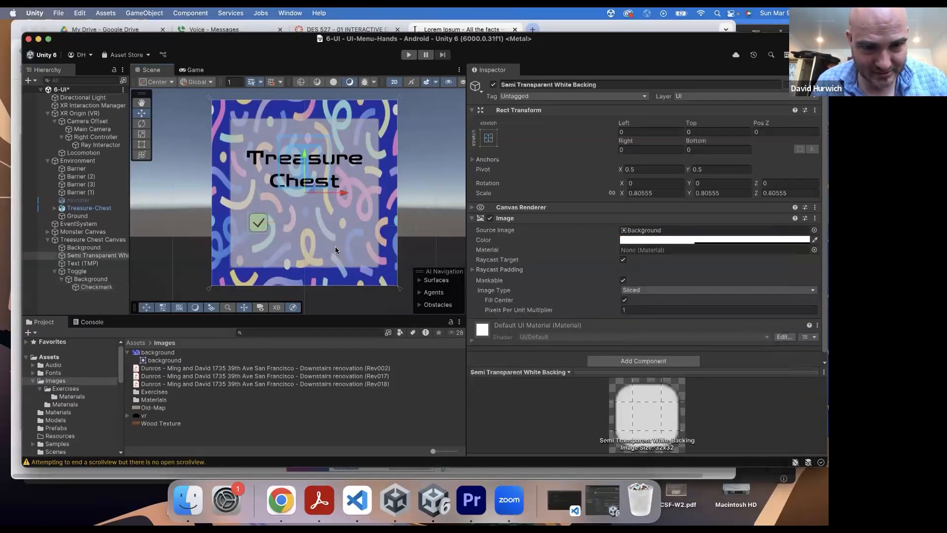
{"action": "scroll", "coordinate": [336, 247], "scroll_direction": "up", "scroll_amount": 3}
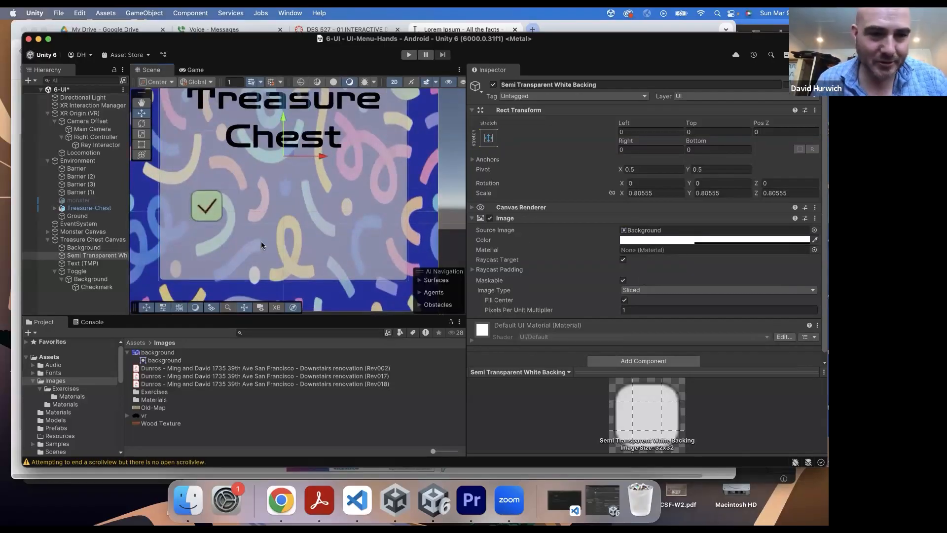
Assign the Environment's Treasure-Chest object as the target of the toggle's On Value Changed event
{"action": "scroll", "coordinate": [262, 243], "scroll_direction": "down", "scroll_amount": 6}
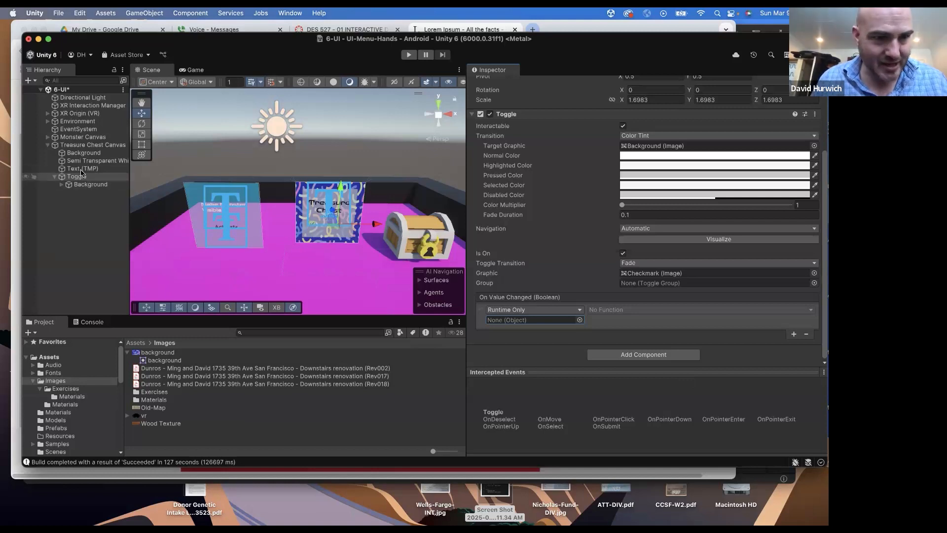
{"action": "left_click", "coordinate": [49, 146]}
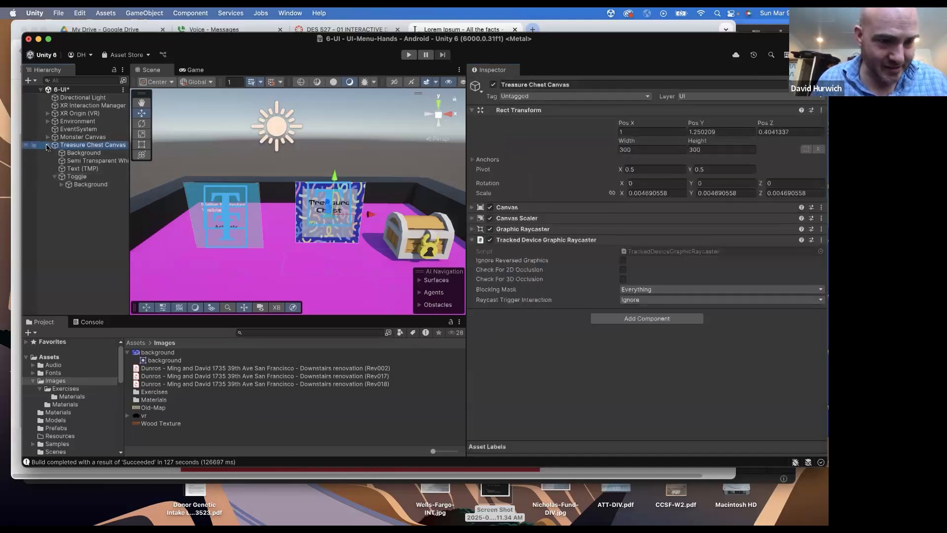
{"action": "left_click", "coordinate": [48, 145]}
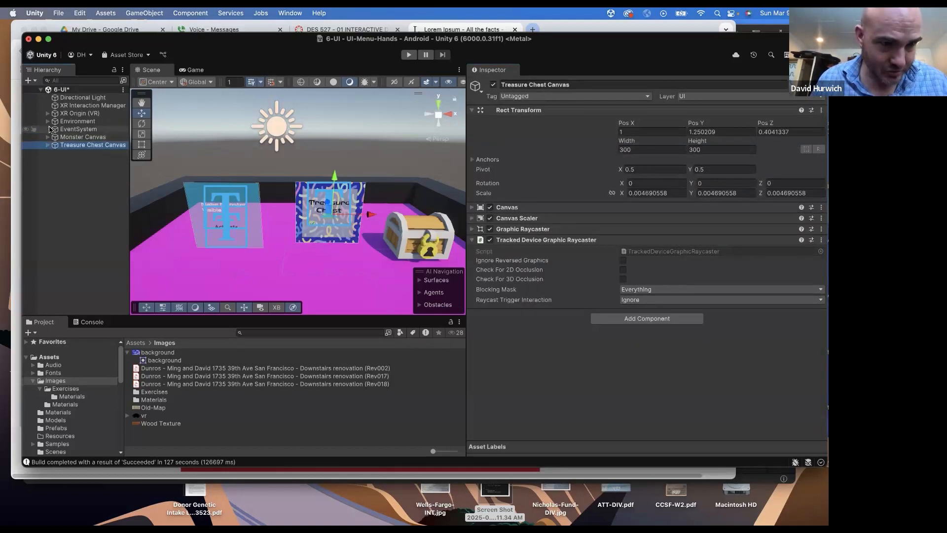
{"action": "left_click", "coordinate": [48, 122]}
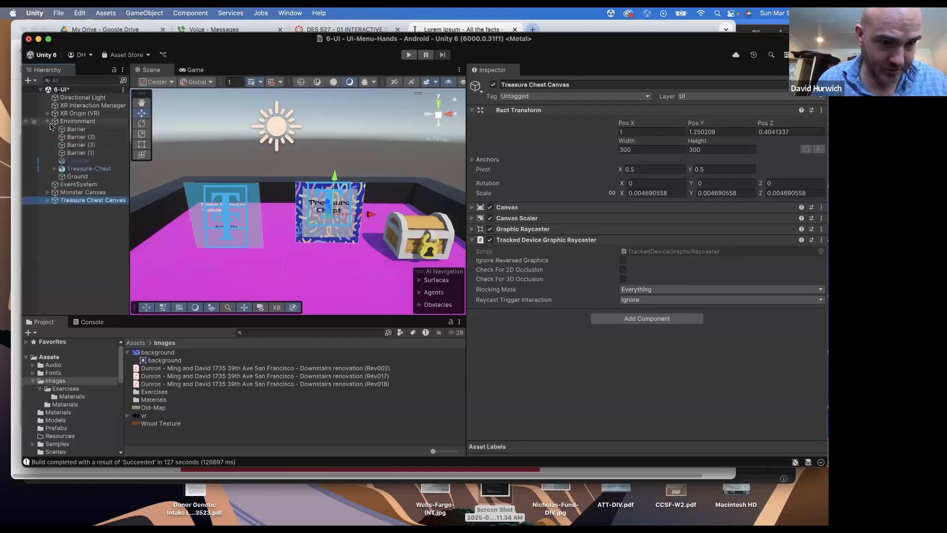
{"action": "left_click", "coordinate": [69, 168]}
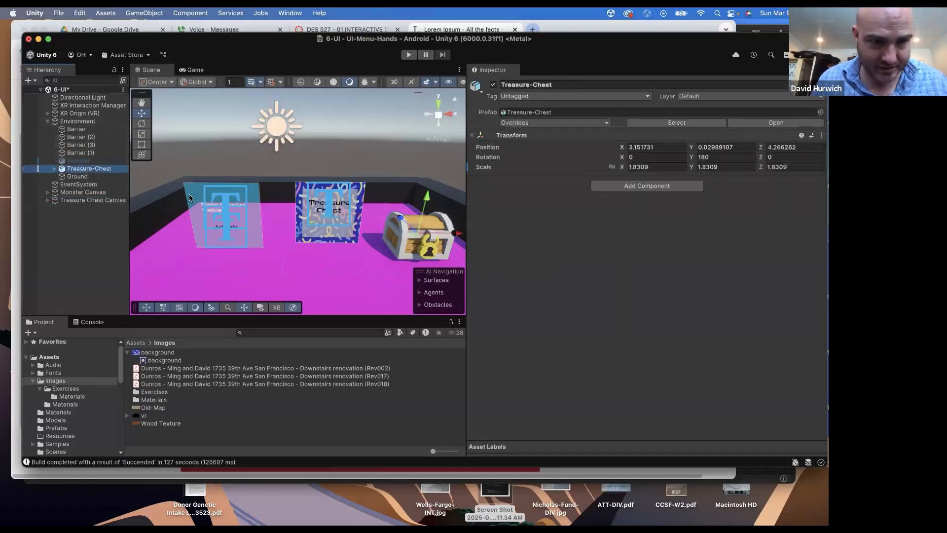
{"action": "left_click", "coordinate": [81, 200]}
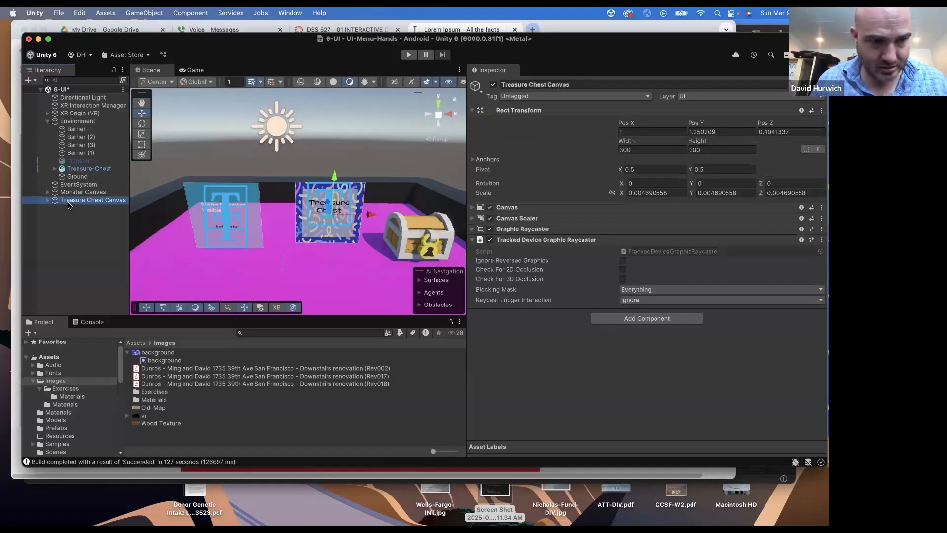
{"action": "left_click", "coordinate": [48, 201]}
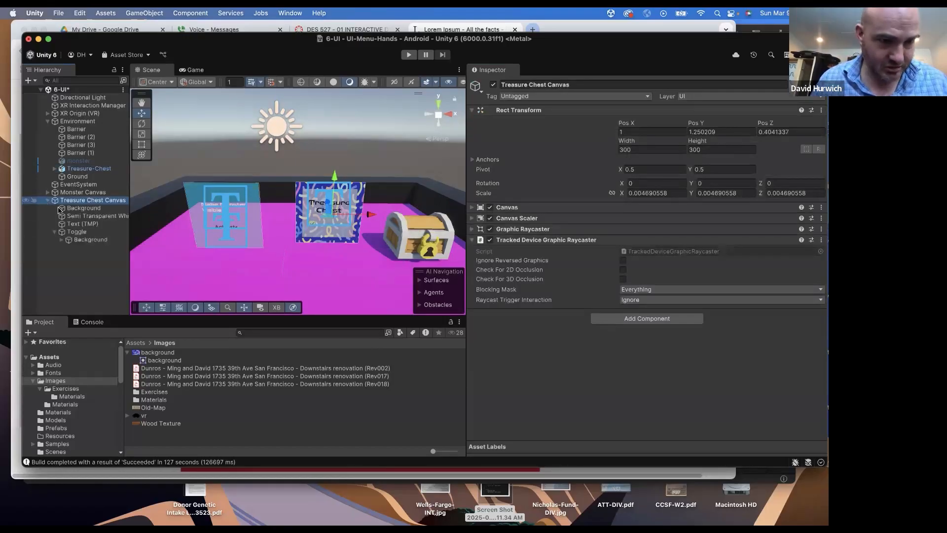
{"action": "left_click", "coordinate": [77, 232]}
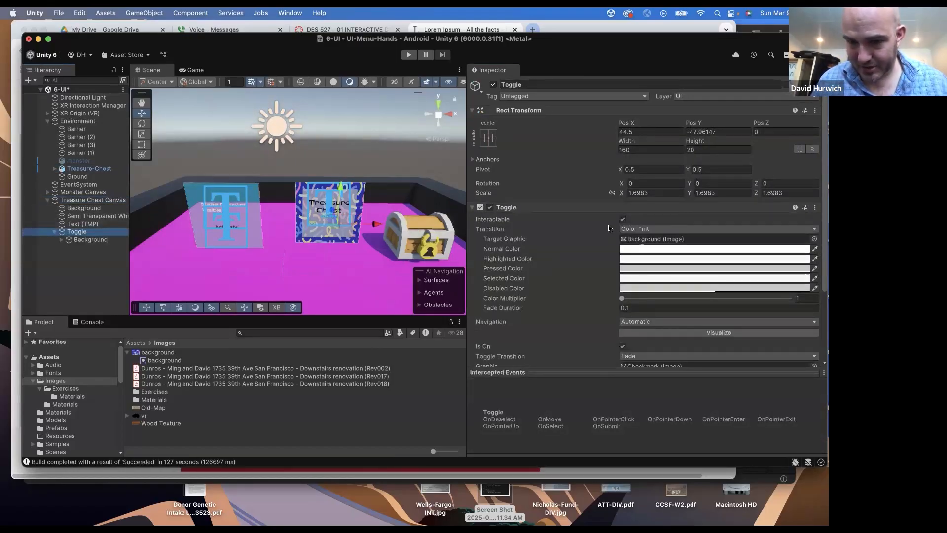
{"action": "scroll", "coordinate": [610, 229], "scroll_direction": "down", "scroll_amount": 5}
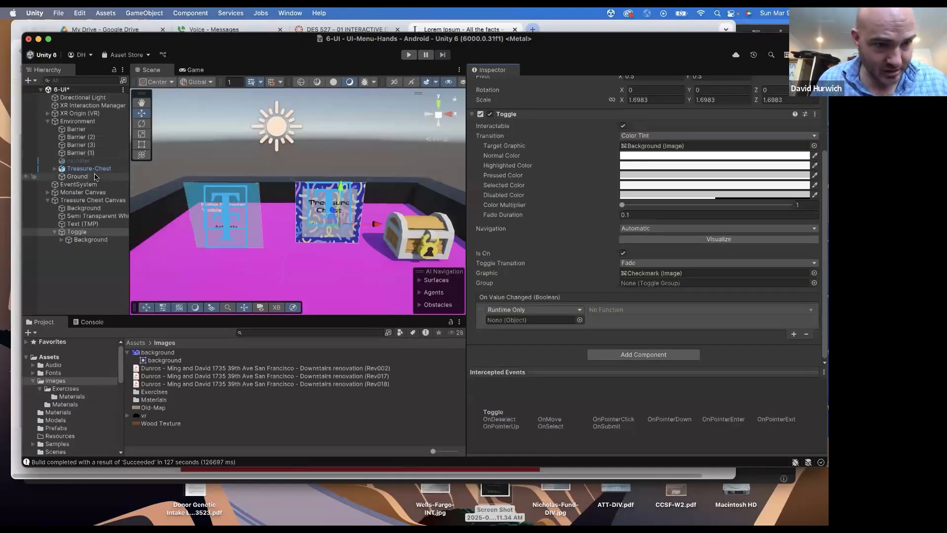
{"action": "left_click_drag", "start_coordinate": [88, 169], "coordinate": [481, 310]}
{"action": "left_click_drag", "start_coordinate": [99, 169], "coordinate": [502, 320]}
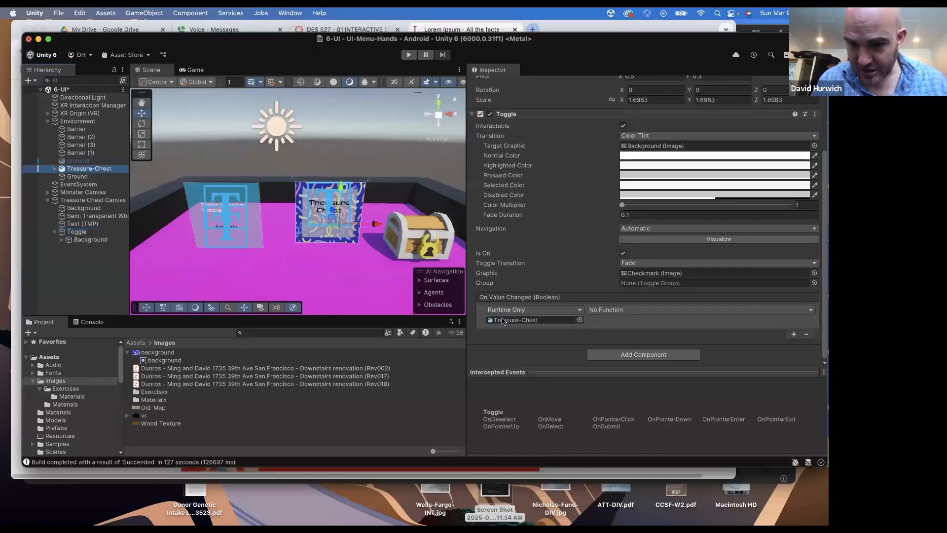
Set the Treasure-Chest event's function to the dynamic bool GameObject SetActive and review the other GameObject and Transform functions
{"action": "left_click", "coordinate": [603, 310]}
{"action": "mouse_move", "coordinate": [617, 337]}
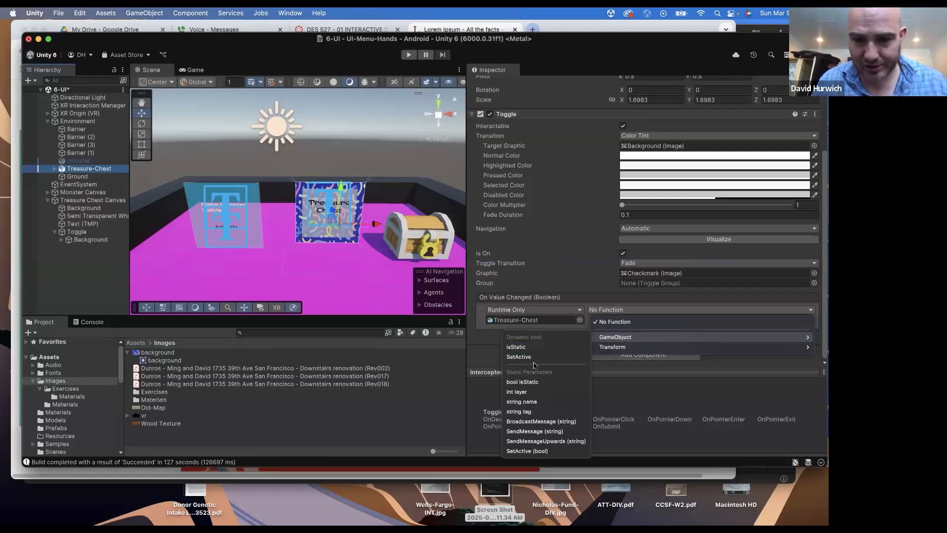
{"action": "left_click", "coordinate": [523, 357]}
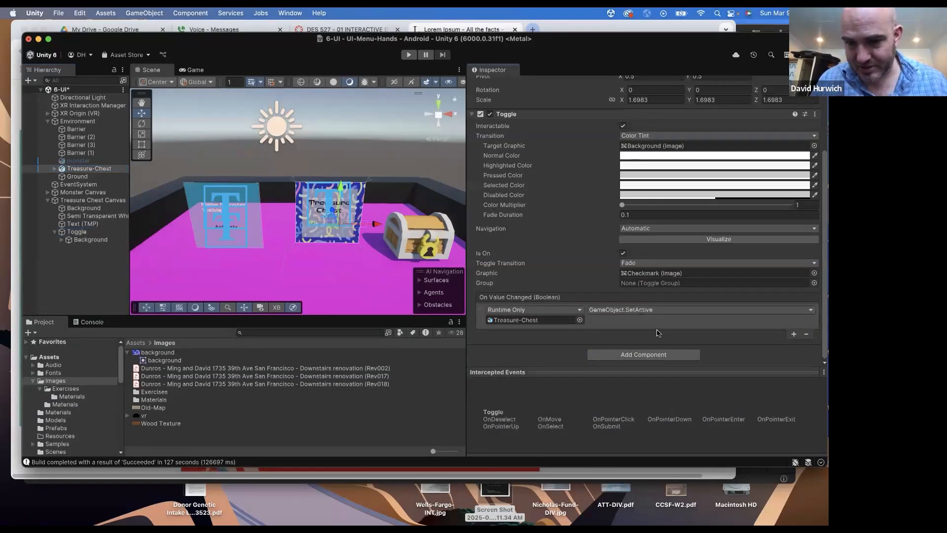
{"action": "left_click", "coordinate": [630, 310]}
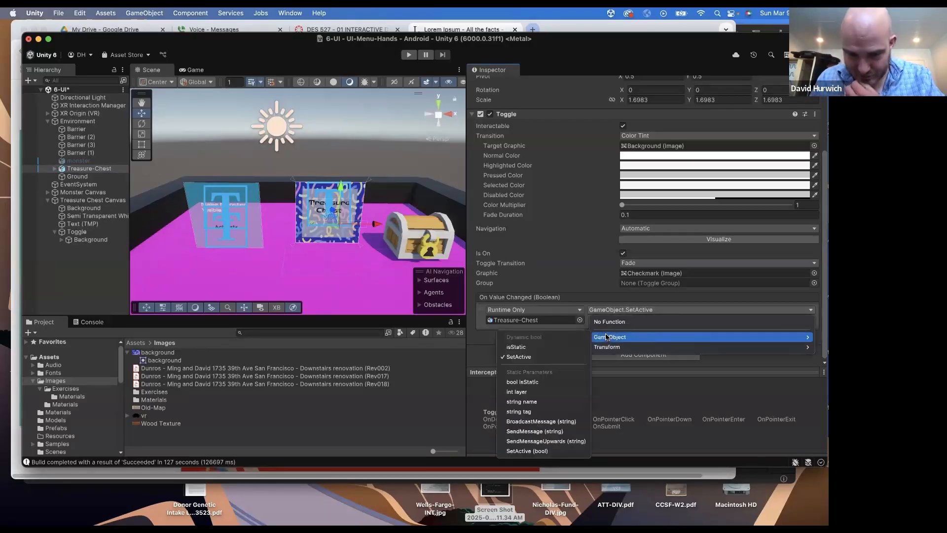
{"action": "left_click", "coordinate": [619, 311]}
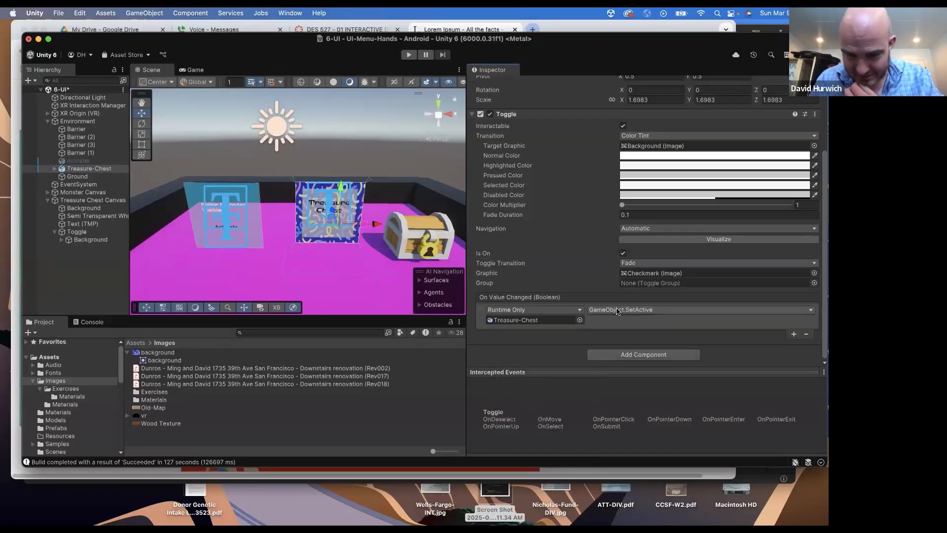
{"action": "left_click", "coordinate": [619, 311]}
{"action": "mouse_move", "coordinate": [612, 346]}
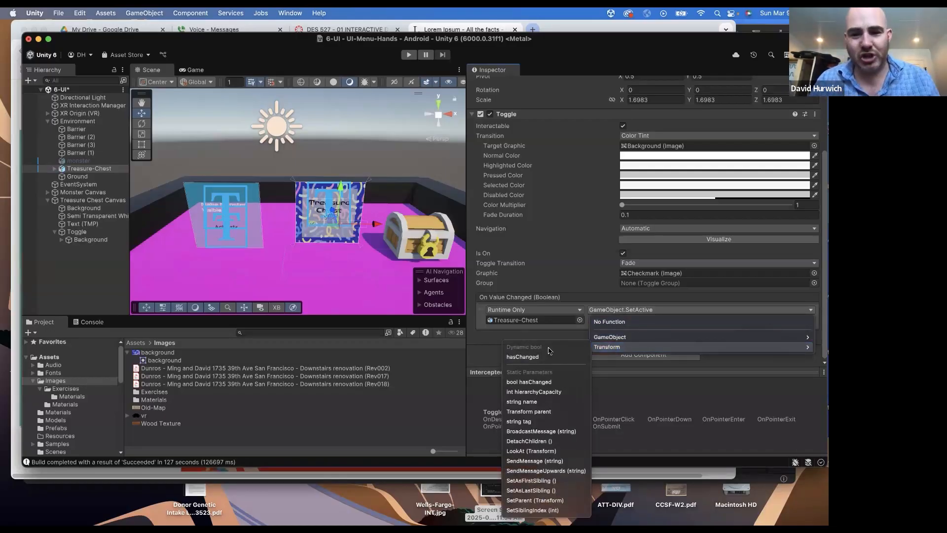
{"action": "left_click", "coordinate": [581, 287]}
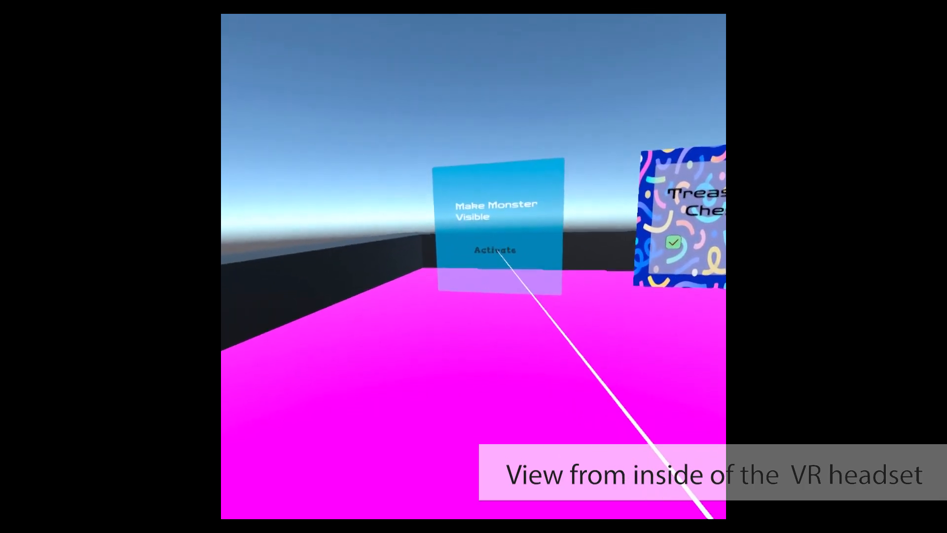
Test the Monster Canvas's Activate button and the Treasure Chest Canvas's toggle with the ray inside the VR headset
{"action": "left_click", "coordinate": [495, 251]}
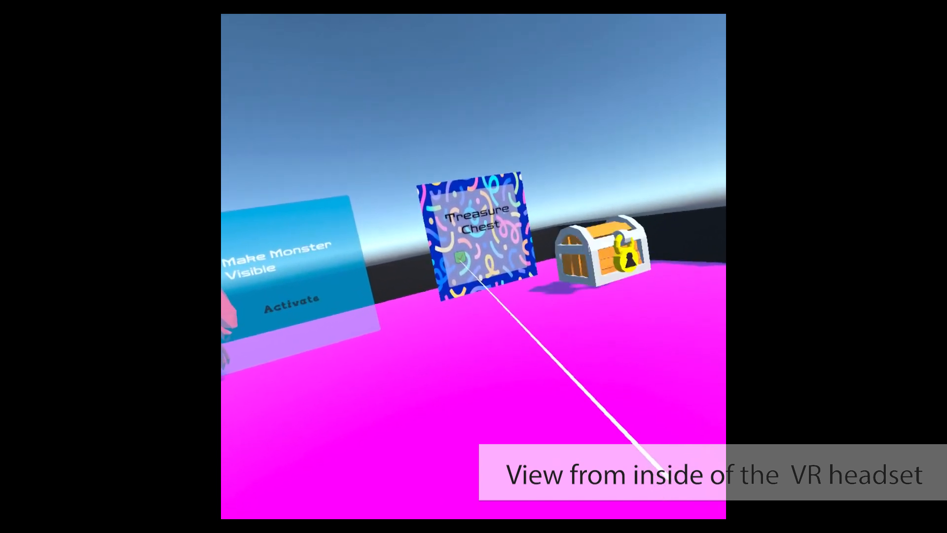
{"action": "left_click", "coordinate": [453, 252]}
{"action": "left_click", "coordinate": [432, 249]}
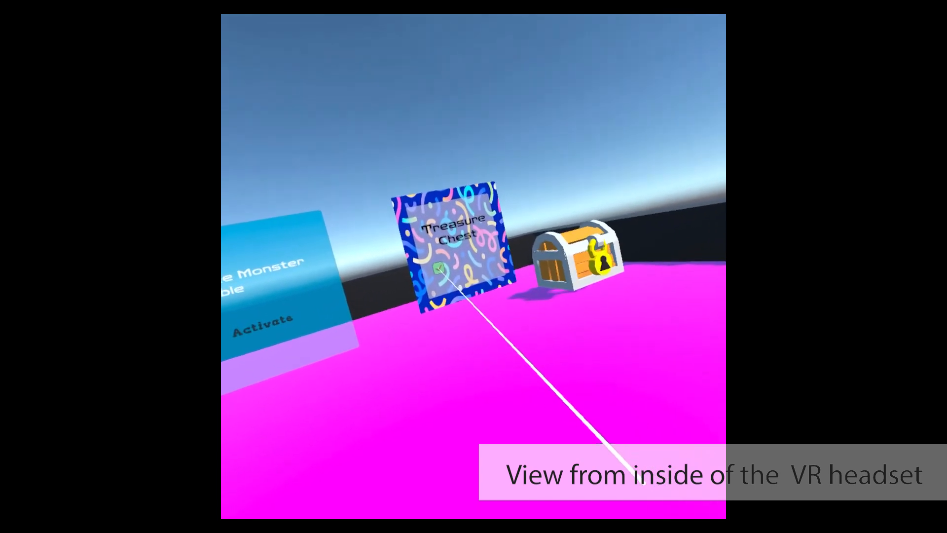